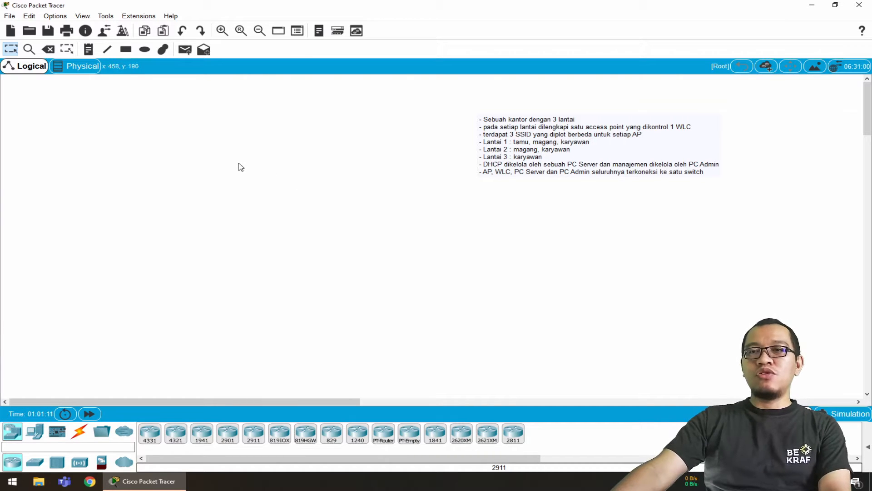
Draw a wide unfilled rectangle with a red (#ff0000) outline in the empty upper part of the workspace, beside the requirements note
{"action": "left_click", "coordinate": [129, 52]}
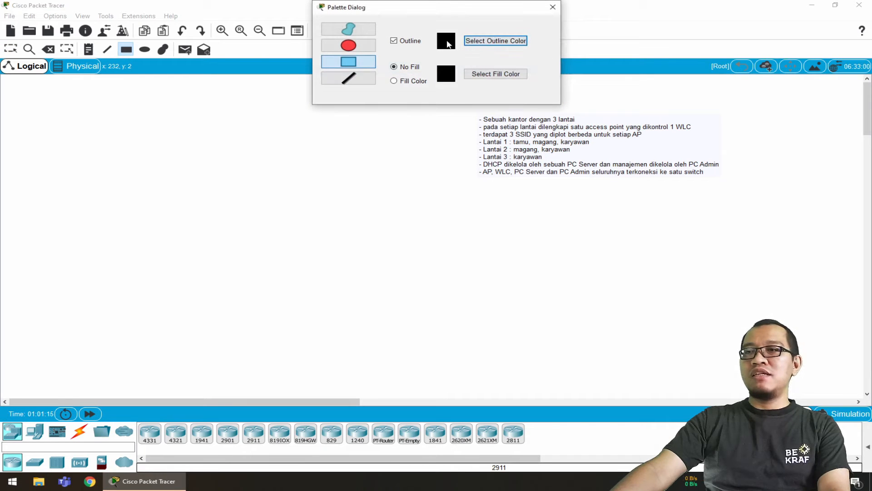
{"action": "left_click", "coordinate": [495, 40]}
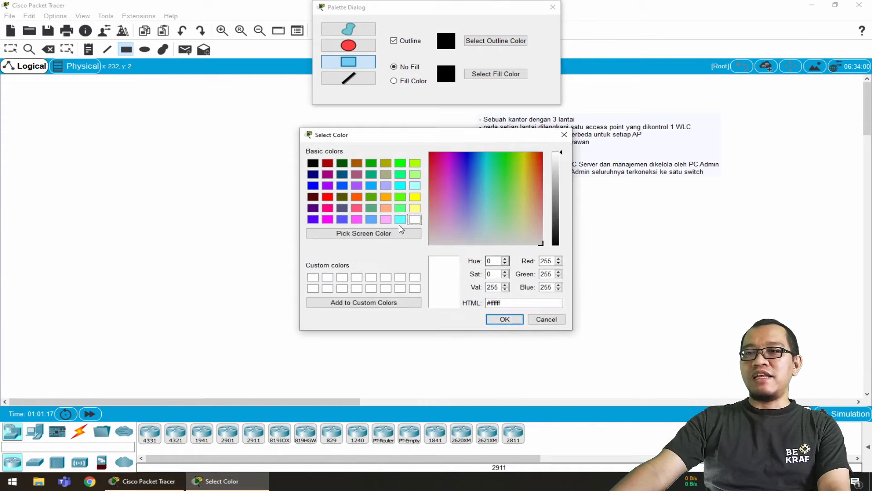
{"action": "left_click", "coordinate": [328, 195]}
{"action": "left_click", "coordinate": [504, 319]}
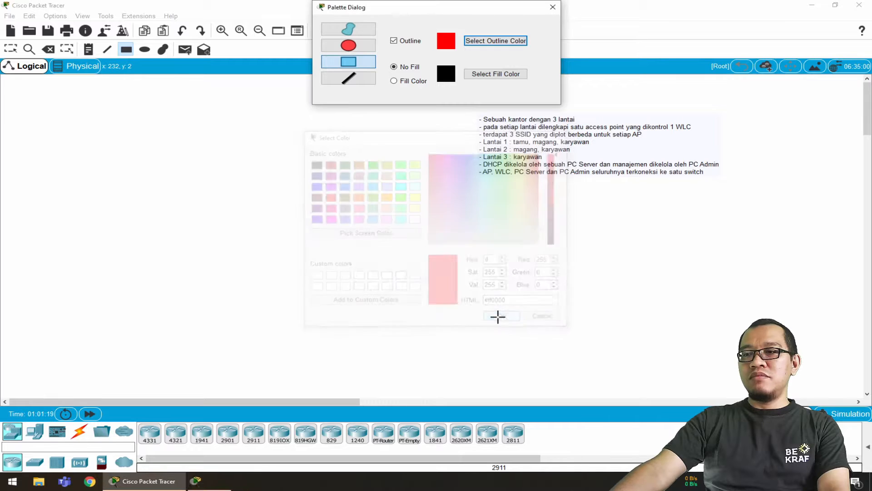
{"action": "left_click_drag", "start_coordinate": [119, 117], "coordinate": [302, 169]}
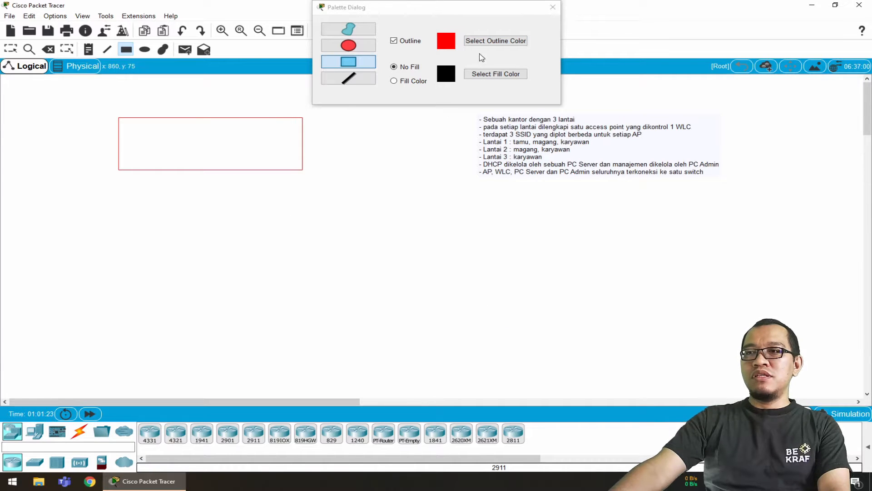
Draw an unfilled rectangle with a light blue outline directly below the red one, matching its width and height
{"action": "left_click", "coordinate": [495, 40]}
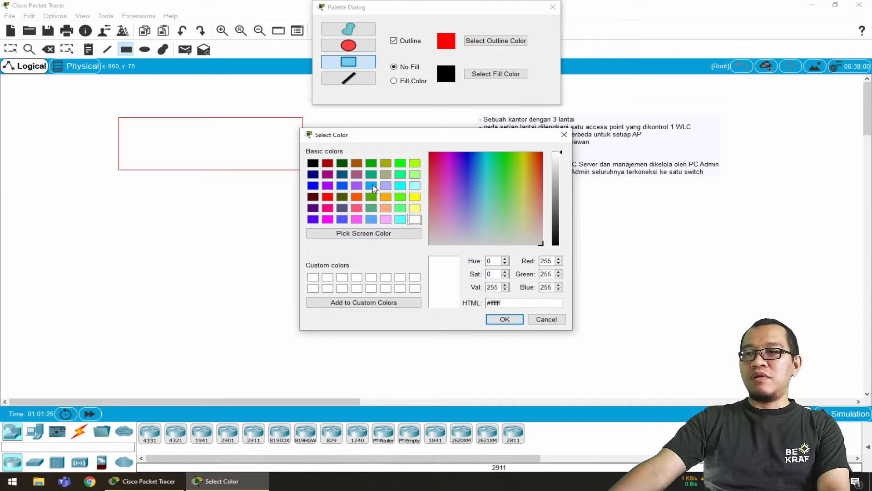
{"action": "left_click", "coordinate": [371, 186]}
{"action": "left_click", "coordinate": [497, 319]}
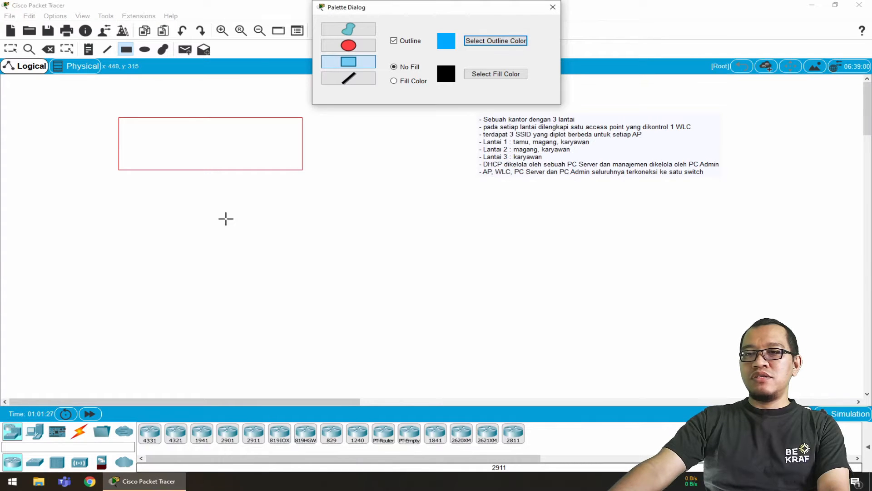
{"action": "left_click_drag", "start_coordinate": [118, 181], "coordinate": [303, 233]}
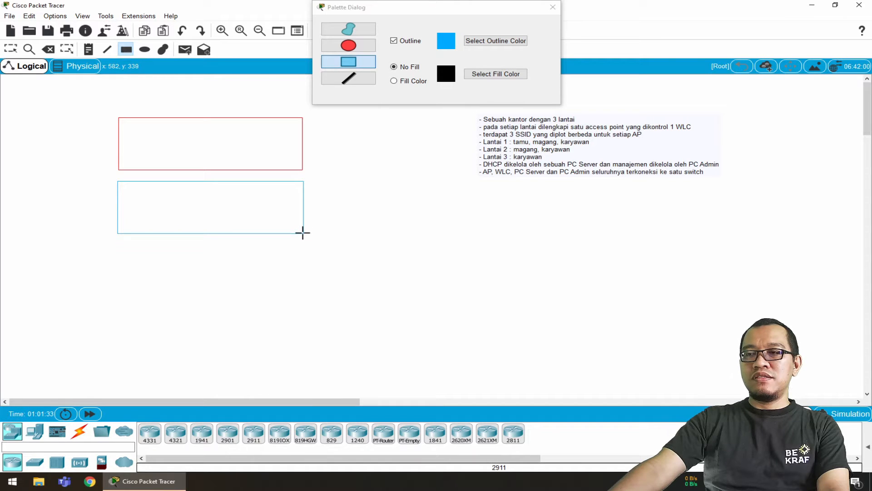
Draw an unfilled rectangle with a bright green (#55ff00) outline below the blue one, matching its width, and close the drawing palette
{"action": "left_click", "coordinate": [480, 41]}
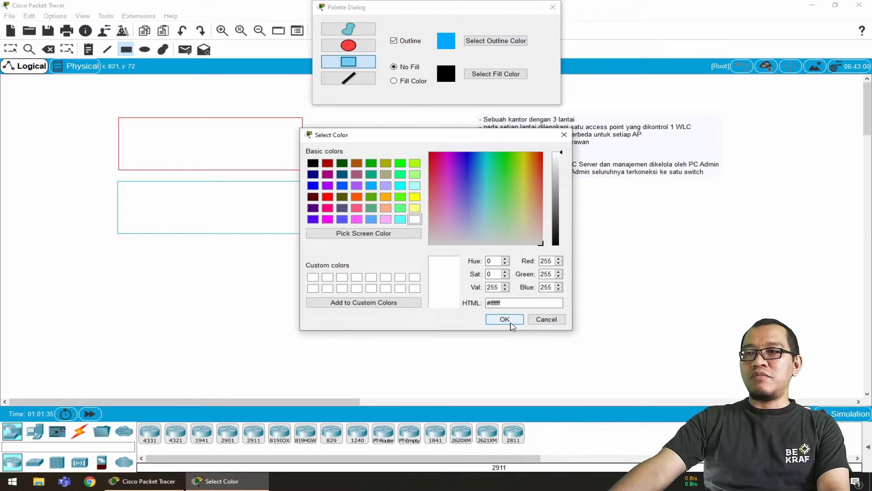
{"action": "left_click", "coordinate": [396, 197]}
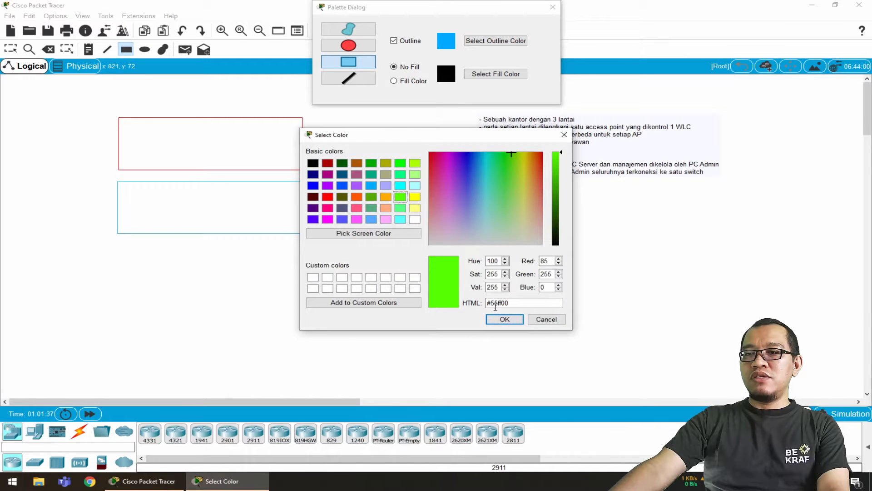
{"action": "left_click", "coordinate": [504, 317]}
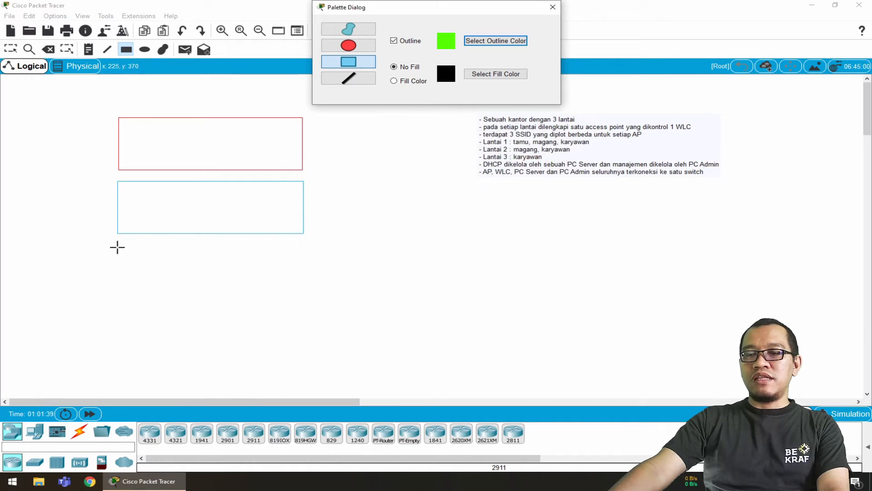
{"action": "left_click_drag", "start_coordinate": [117, 247], "coordinate": [303, 306]}
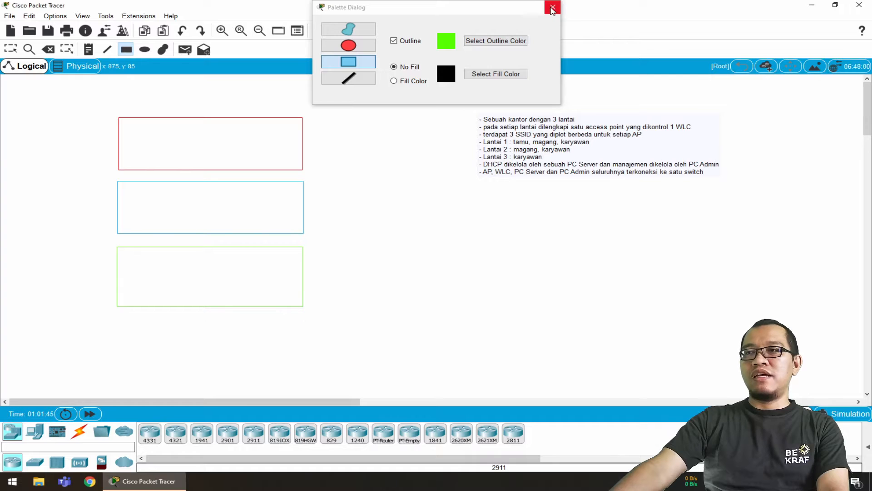
{"action": "left_click", "coordinate": [552, 9]}
Add floor labels beside the rectangles: LT3 for the red, LT2 for the blue and LT1 for the green one
{"action": "left_click", "coordinate": [88, 49]}
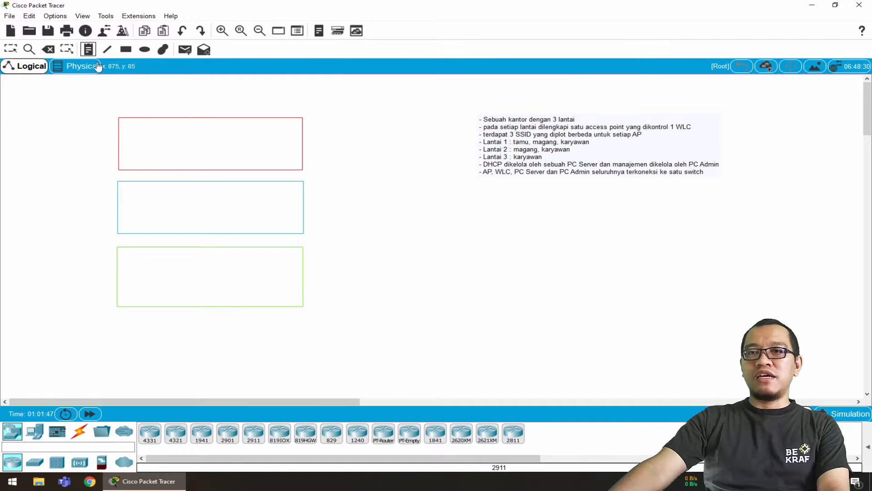
{"action": "left_click", "coordinate": [73, 141]}
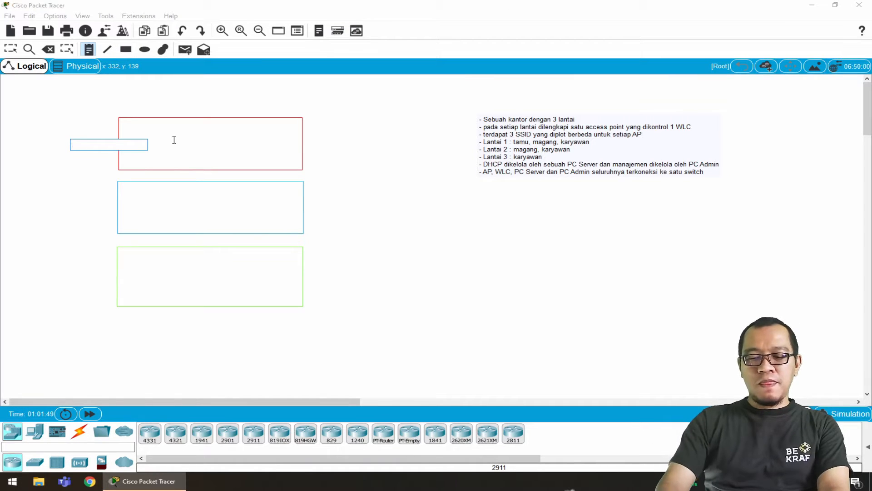
{"action": "type", "text": "LT3"}
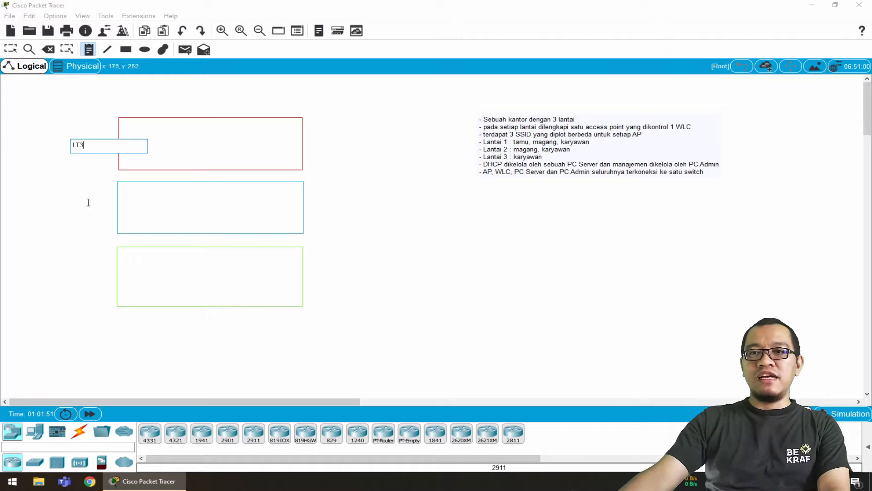
{"action": "left_click", "coordinate": [76, 210]}
{"action": "type", "text": "LT2"}
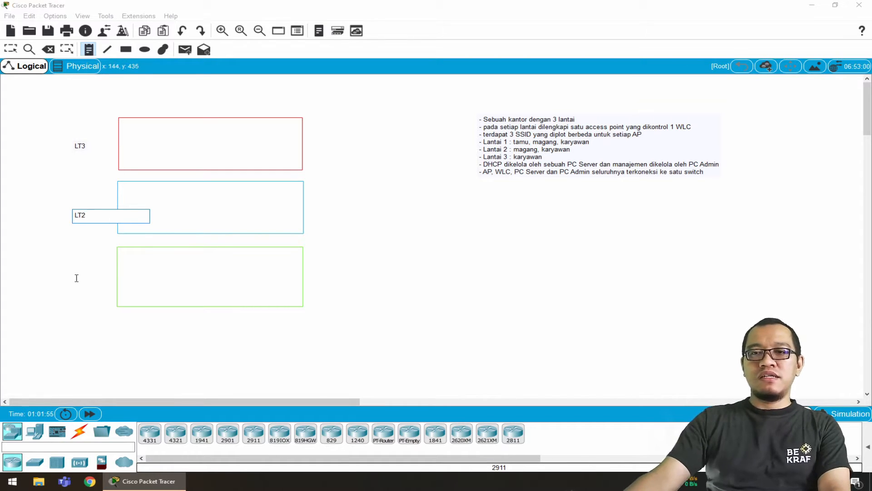
{"action": "left_click", "coordinate": [76, 278]}
{"action": "type", "text": "LT"}
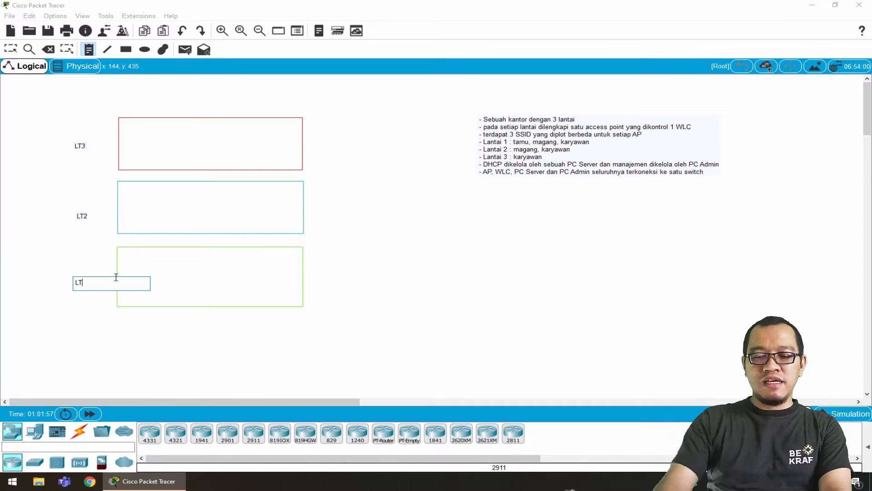
{"action": "type", "text": "1"}
{"action": "key", "text": "Escape"}
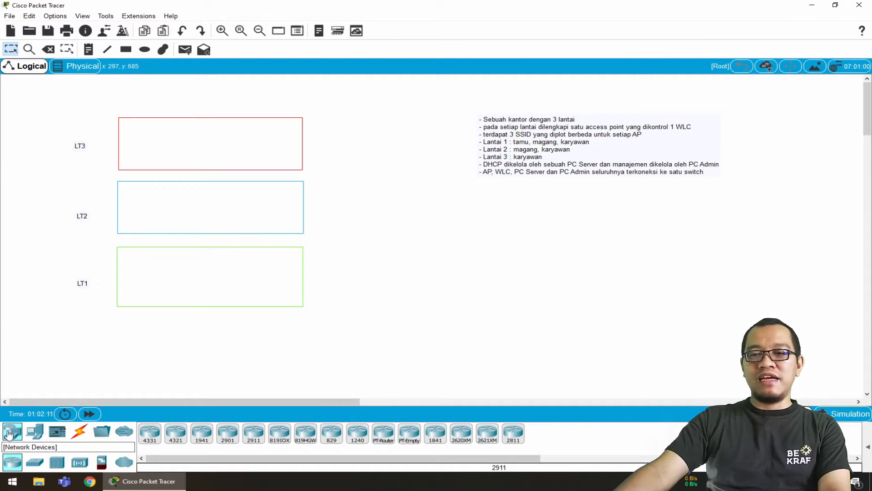
Place one 3702i lightweight access point near the label side of each floor rectangle: LT3, LT2 and LT1
{"action": "left_click", "coordinate": [81, 462]}
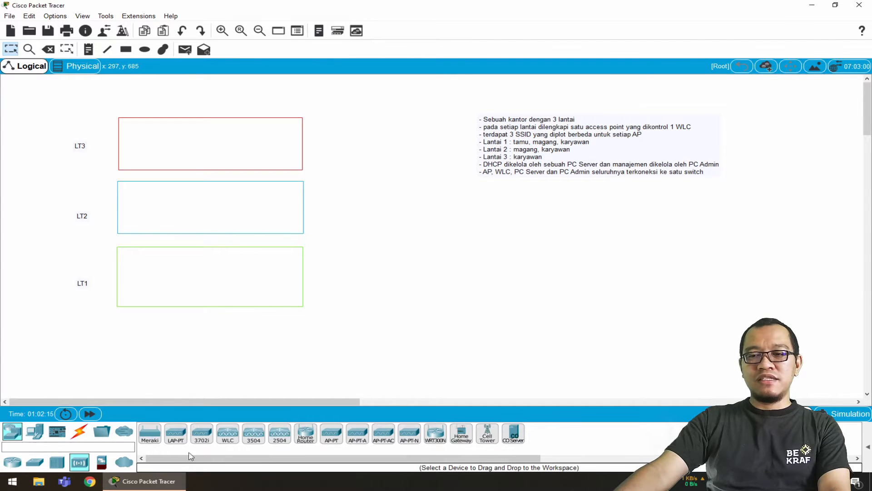
{"action": "left_click", "coordinate": [254, 434]}
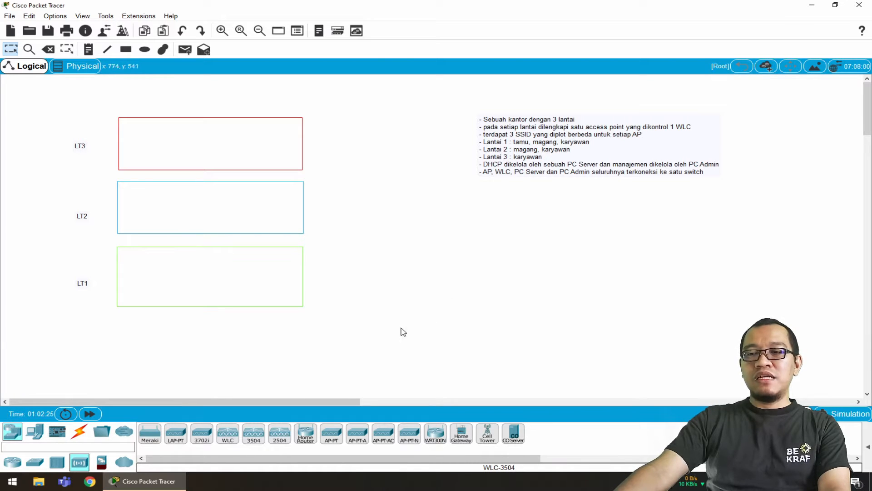
{"action": "left_click", "coordinate": [203, 436]}
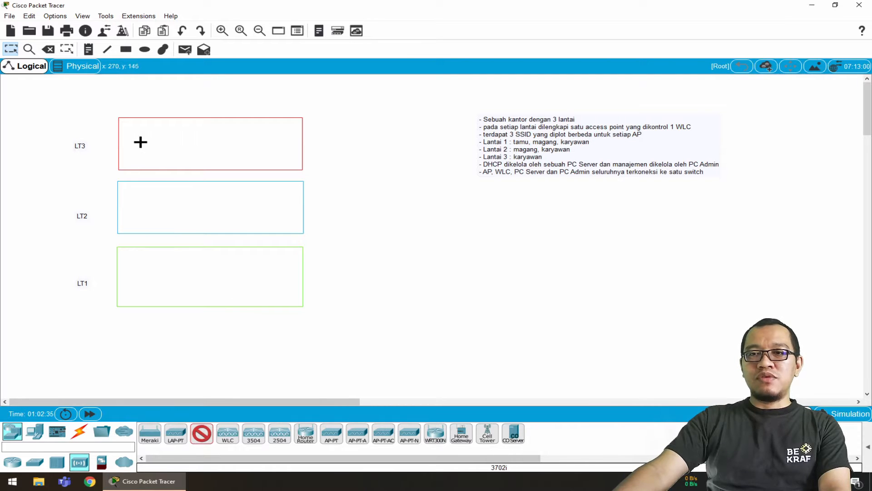
{"action": "left_click", "coordinate": [136, 144]}
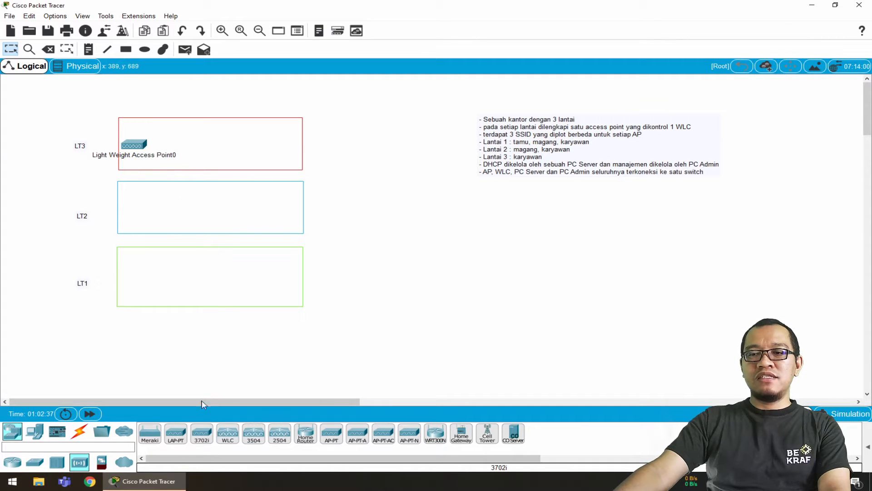
{"action": "left_click", "coordinate": [200, 435]}
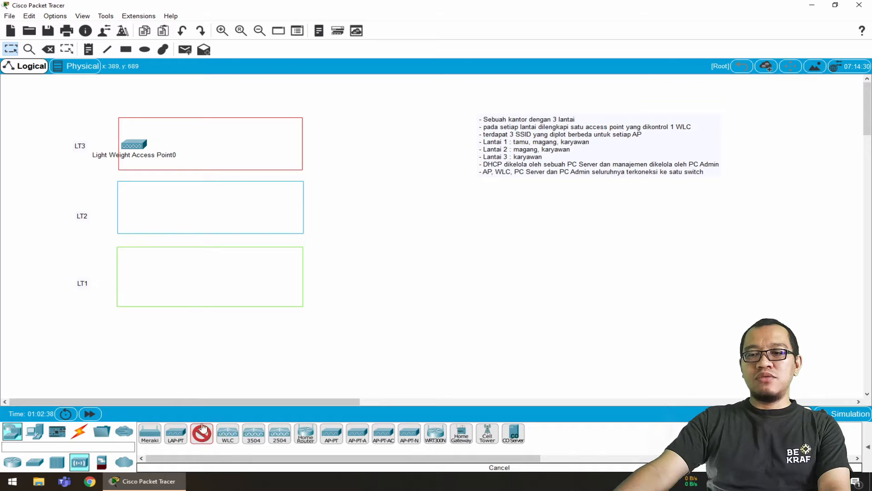
{"action": "left_click", "coordinate": [137, 209]}
{"action": "left_click", "coordinate": [201, 434]}
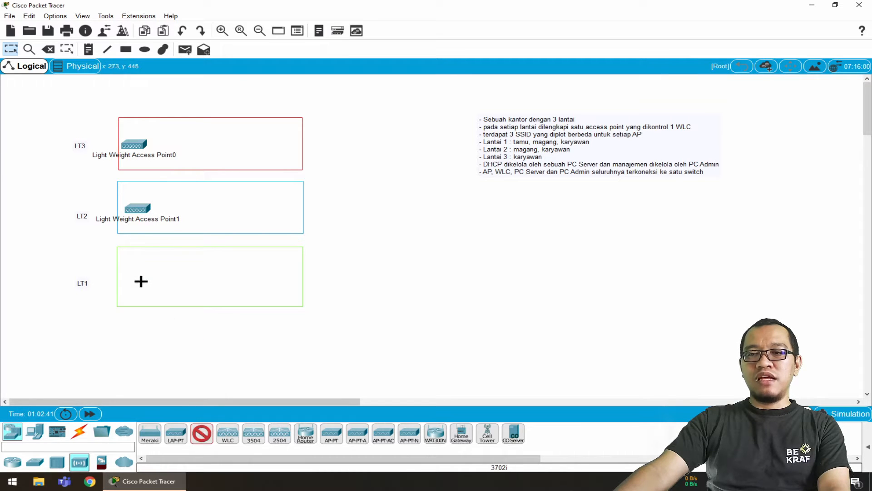
{"action": "left_click", "coordinate": [136, 278]}
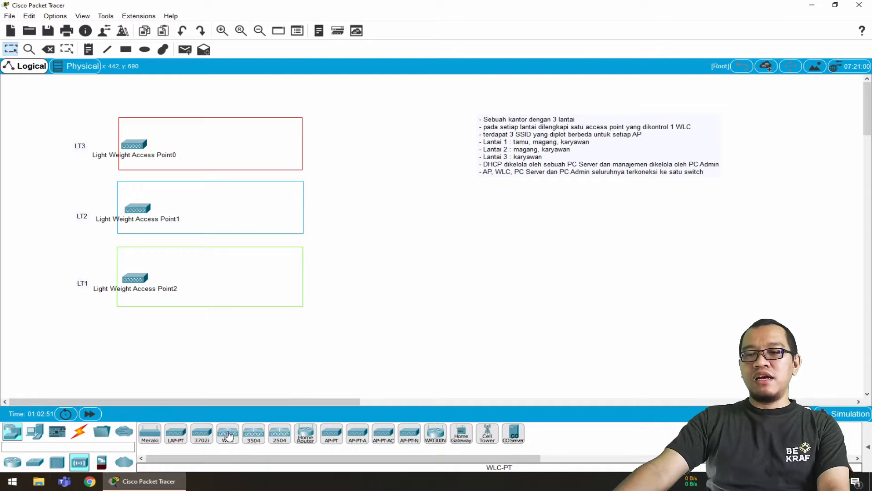
Place a WLC-2504 wireless LAN controller and a Server-PT in the LT1 rectangle, on the side away from the access point
{"action": "left_click", "coordinate": [281, 435]}
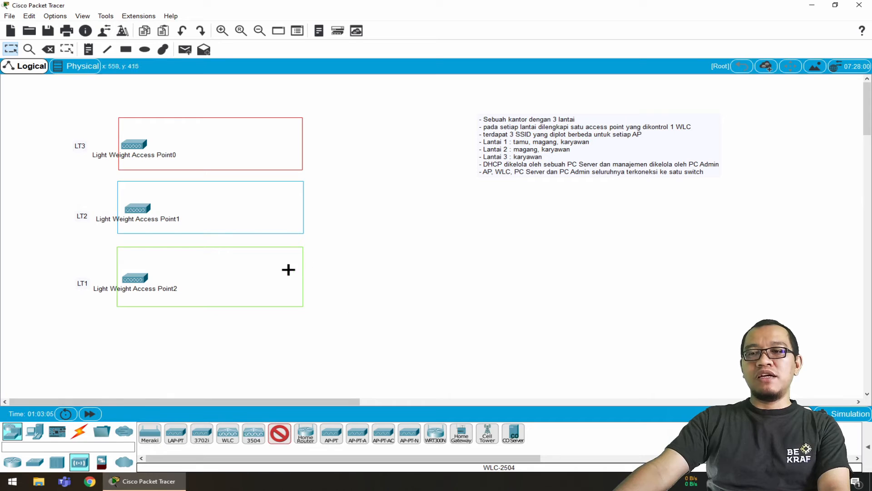
{"action": "left_click", "coordinate": [276, 276]}
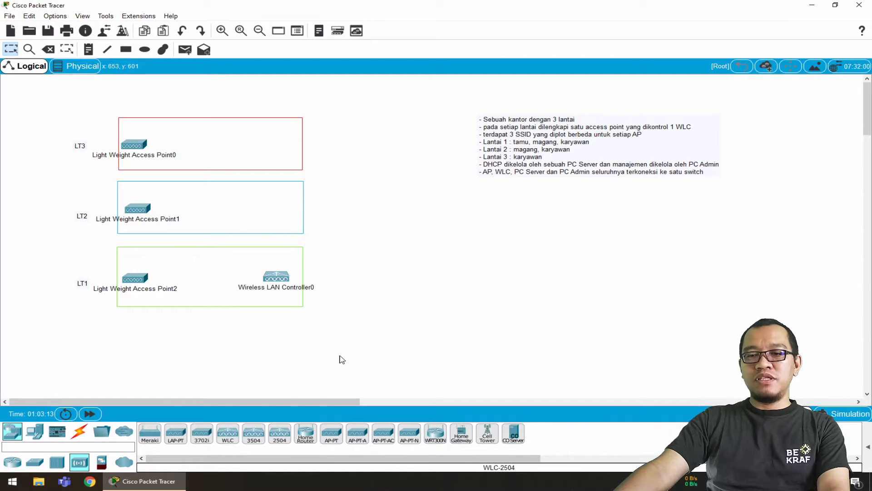
{"action": "left_click", "coordinate": [38, 436]}
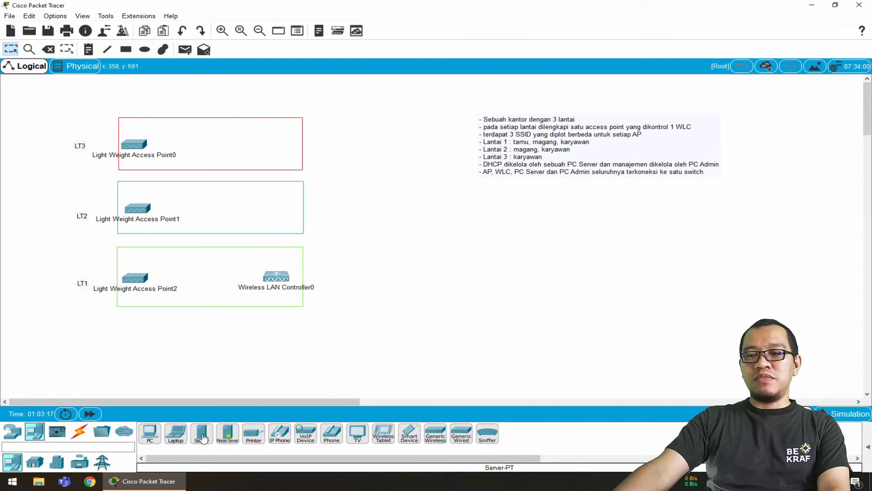
{"action": "left_click", "coordinate": [197, 436]}
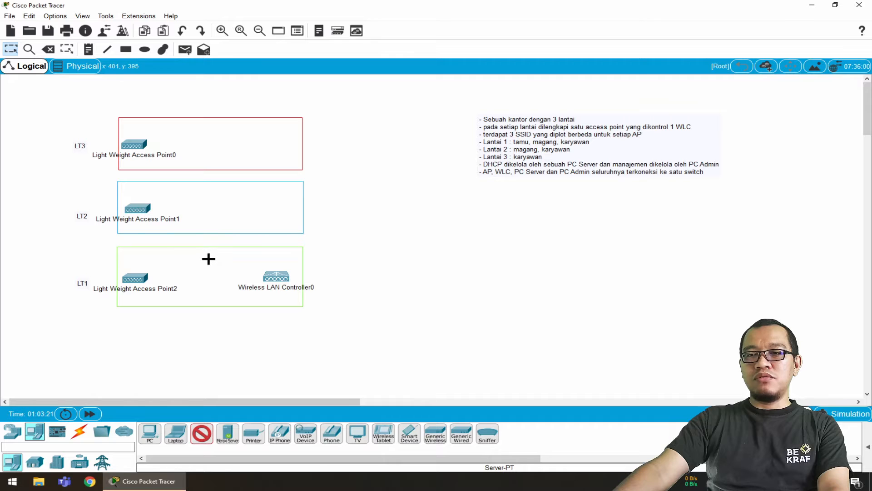
{"action": "left_click", "coordinate": [236, 258]}
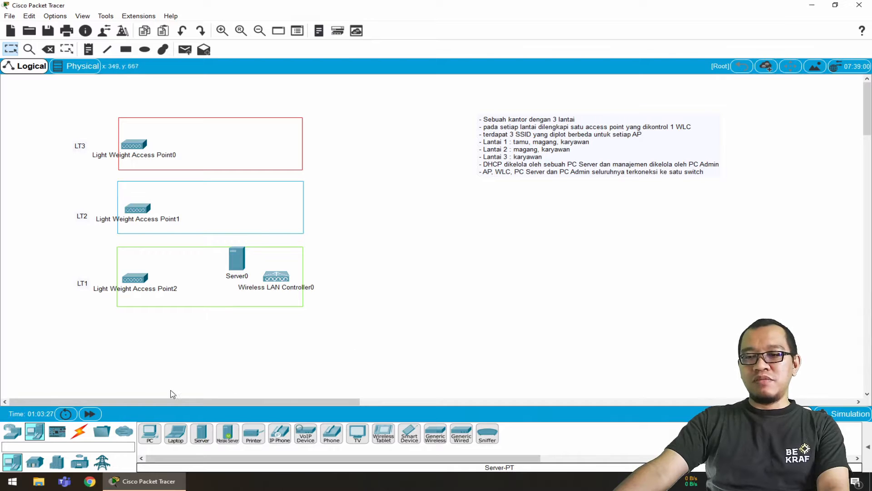
Add a PC-PT below the server and a 2960-24TT switch between the access point and the server in the LT1 rectangle
{"action": "left_click", "coordinate": [151, 435]}
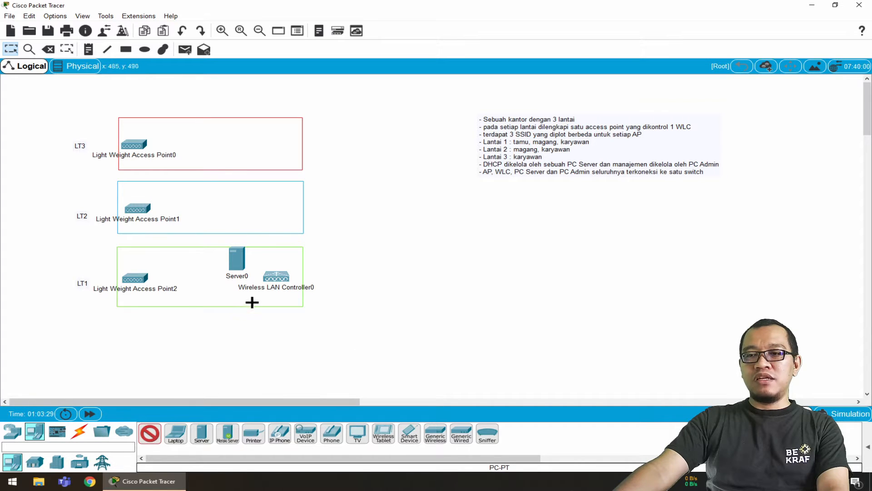
{"action": "left_click", "coordinate": [223, 293]}
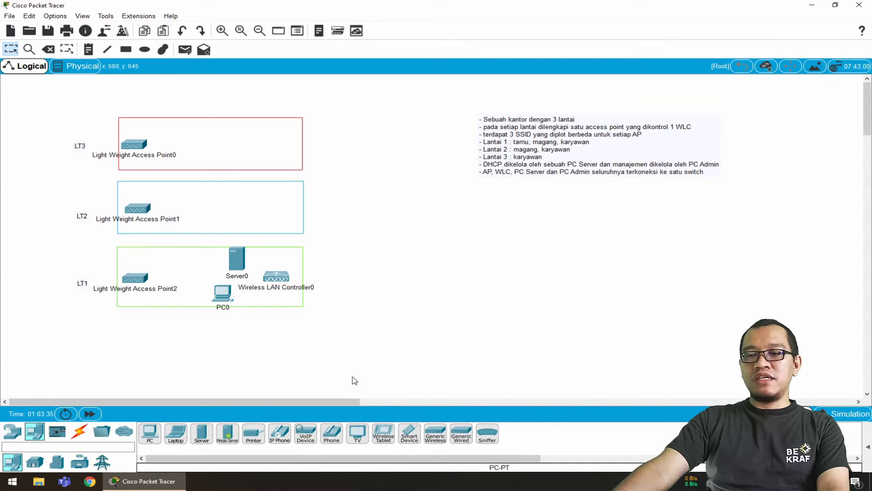
{"action": "left_click", "coordinate": [12, 432]}
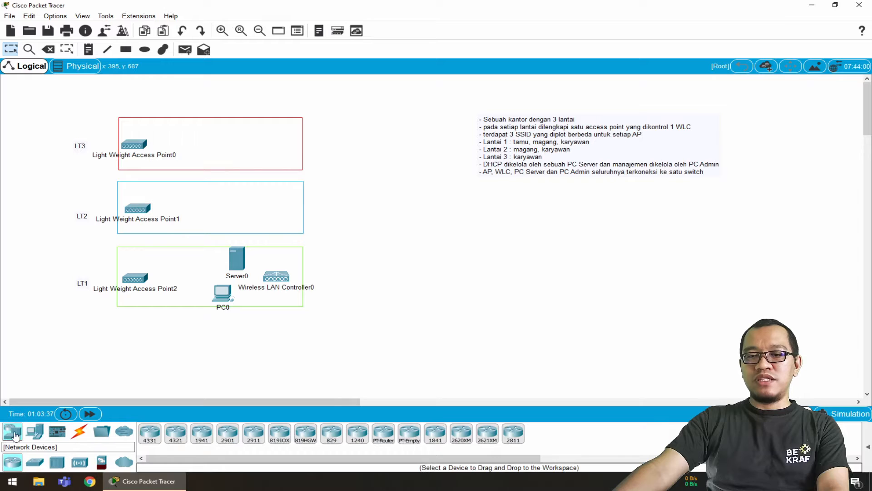
{"action": "left_click", "coordinate": [37, 463]}
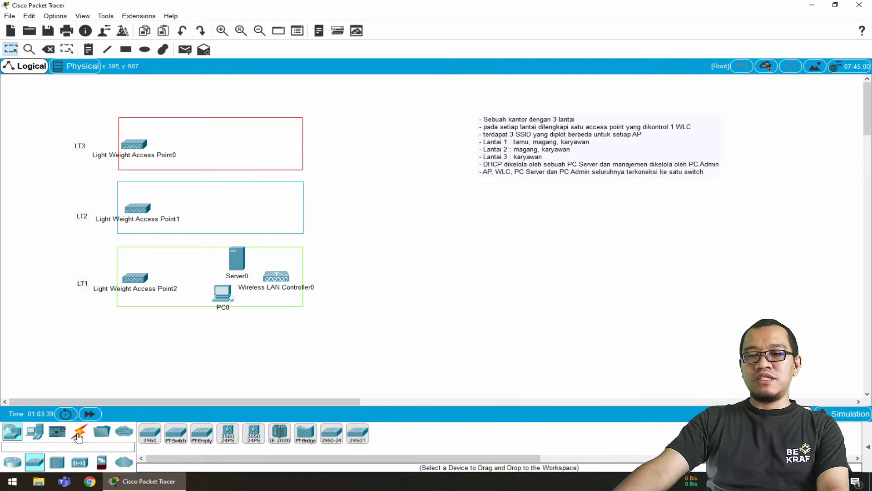
{"action": "left_click", "coordinate": [150, 438]}
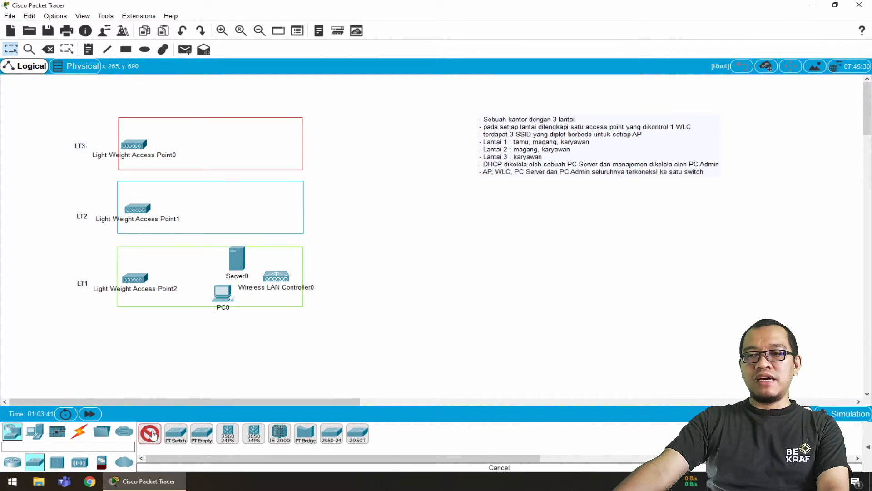
{"action": "left_click", "coordinate": [188, 260]}
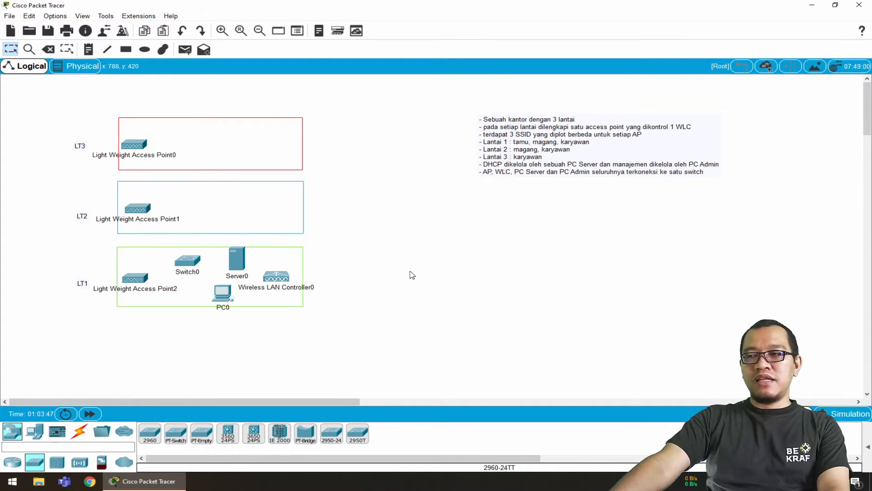
Connect the LT1 and LT2 access points to the switch's FastEthernet0/1 and FastEthernet0/2 ports, respectively, with copper straight-through cables
{"action": "left_click", "coordinate": [79, 431]}
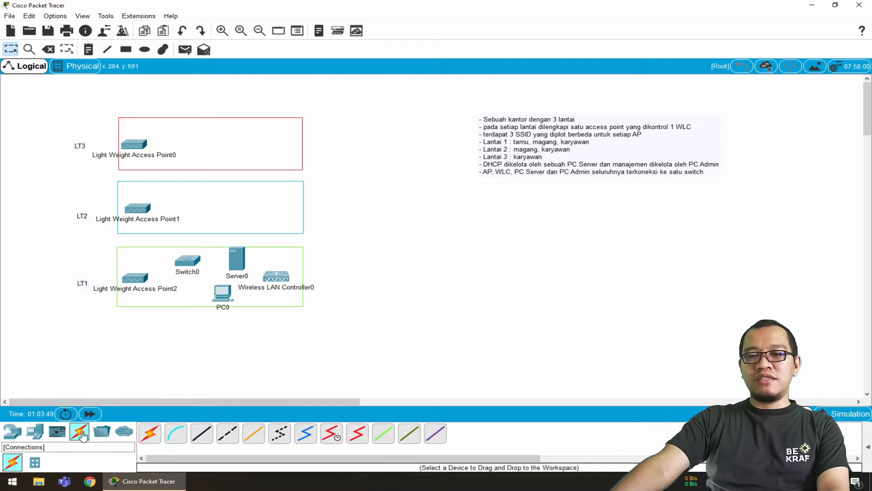
{"action": "left_click", "coordinate": [203, 437]}
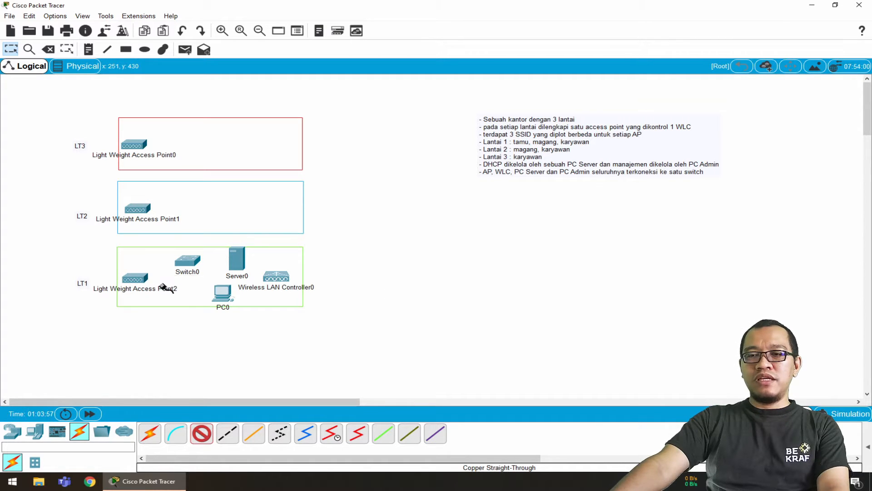
{"action": "left_click", "coordinate": [188, 261]}
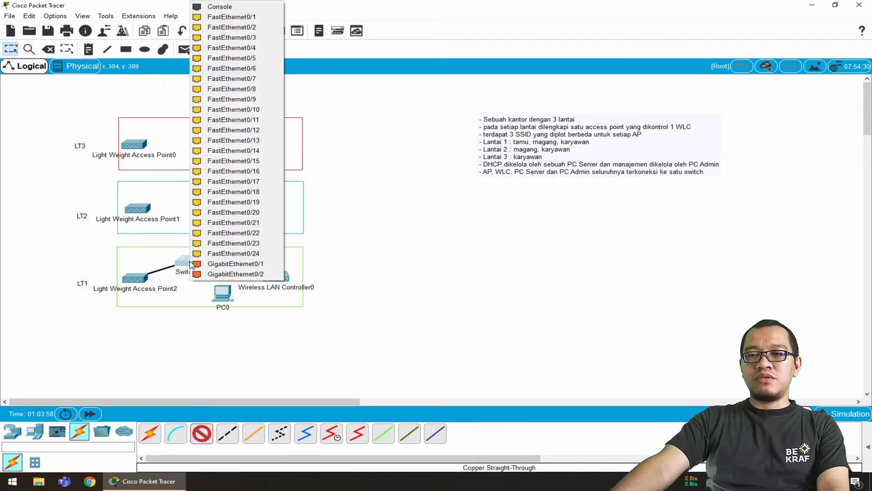
{"action": "left_click", "coordinate": [249, 18]}
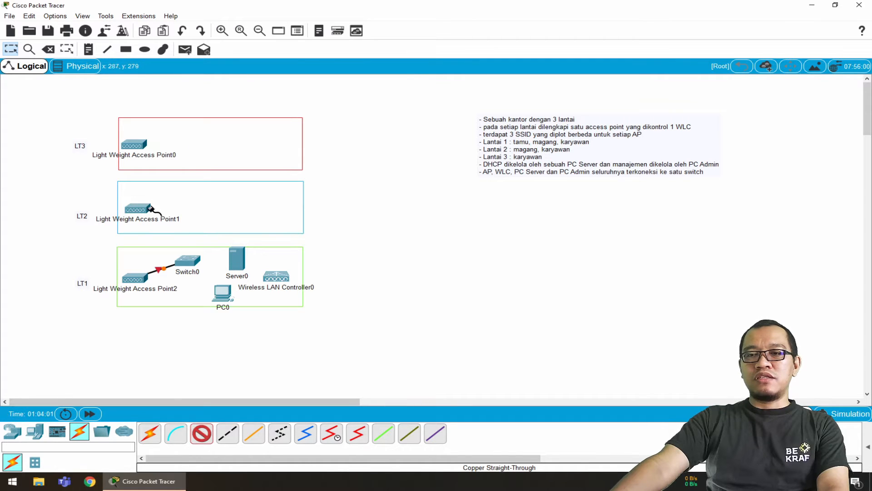
{"action": "left_click", "coordinate": [150, 208]}
{"action": "left_click", "coordinate": [157, 208]}
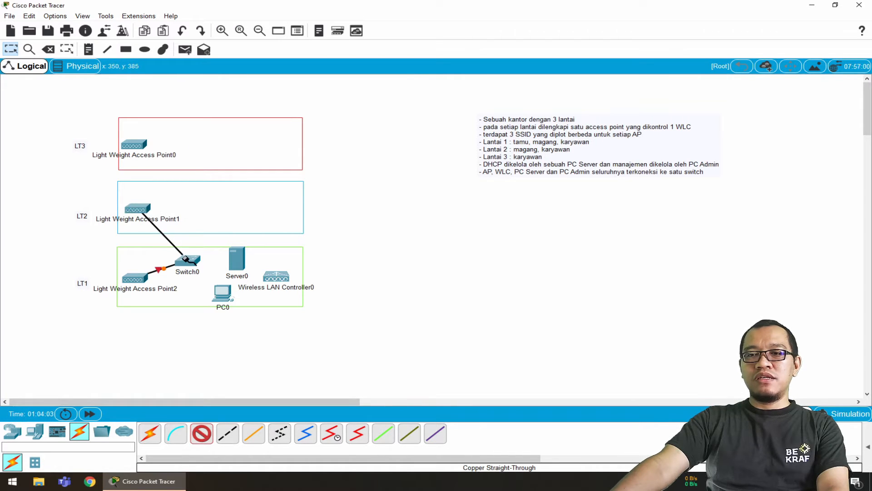
{"action": "left_click", "coordinate": [184, 258]}
{"action": "left_click", "coordinate": [249, 20]}
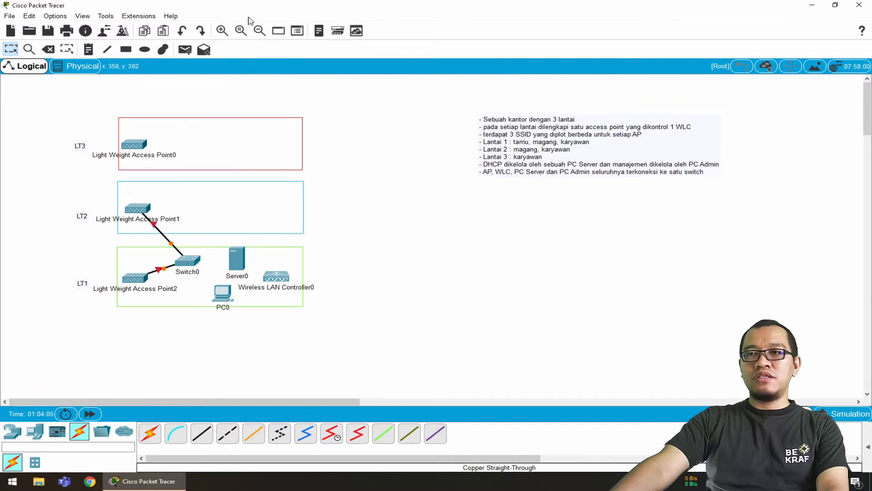
Connect the LT3 access point to FastEthernet0/3 on the switch with a copper straight-through cable
{"action": "left_click", "coordinate": [202, 432]}
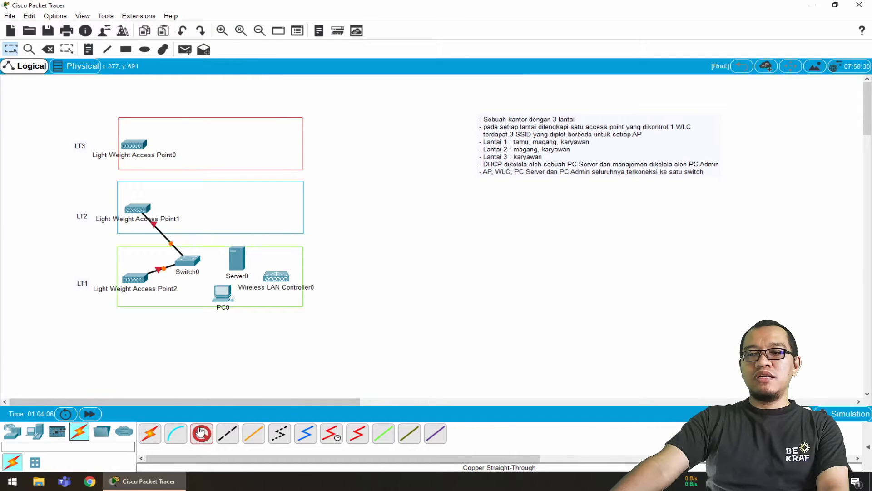
{"action": "left_click", "coordinate": [131, 145]}
{"action": "left_click", "coordinate": [154, 149]}
{"action": "left_click", "coordinate": [186, 262]}
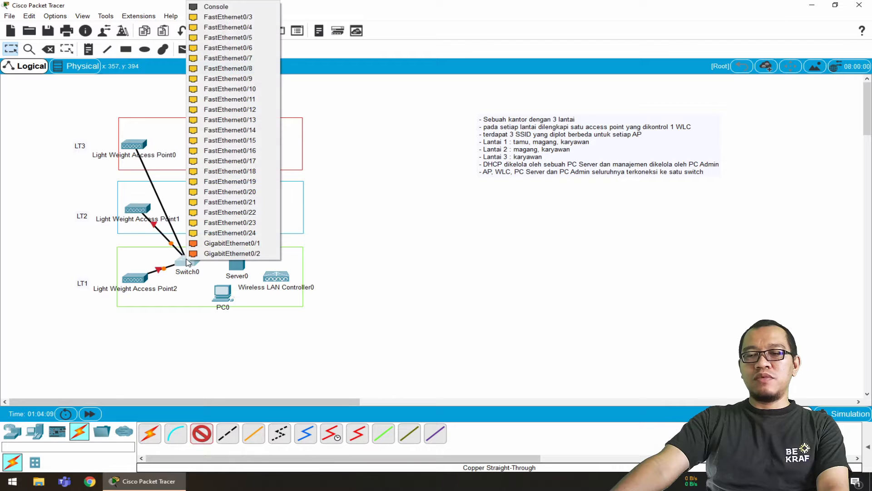
{"action": "left_click", "coordinate": [248, 17]}
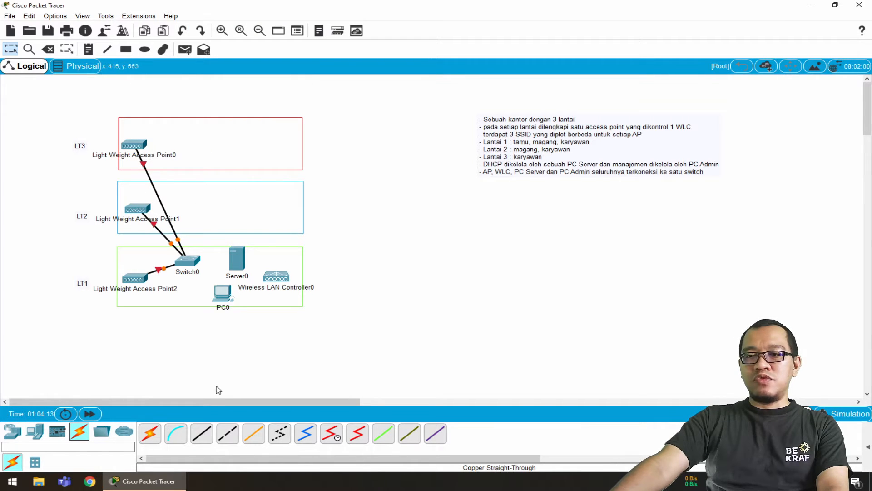
Connect FastEthernet0 of the server and of the PC to switch ports FastEthernet0/4 and FastEthernet0/5, respectively, with copper straight-through cables
{"action": "left_click", "coordinate": [203, 434]}
{"action": "left_click", "coordinate": [237, 259]}
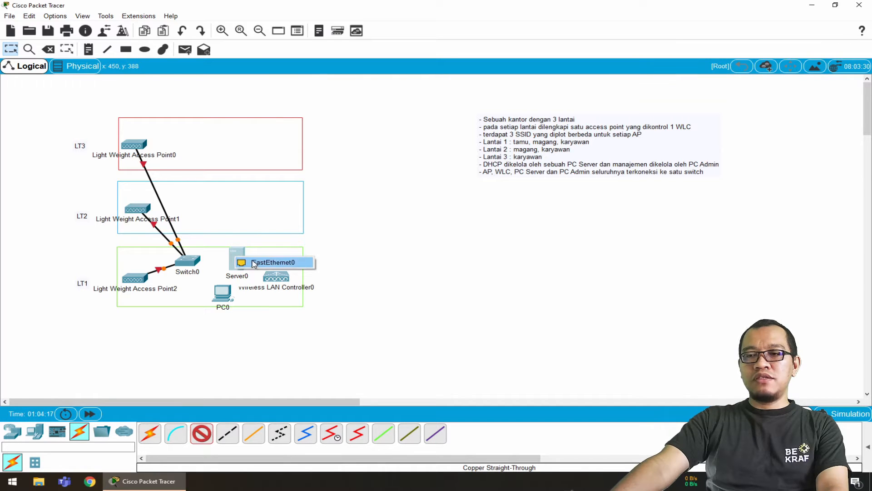
{"action": "left_click", "coordinate": [254, 263]}
{"action": "left_click", "coordinate": [186, 261]}
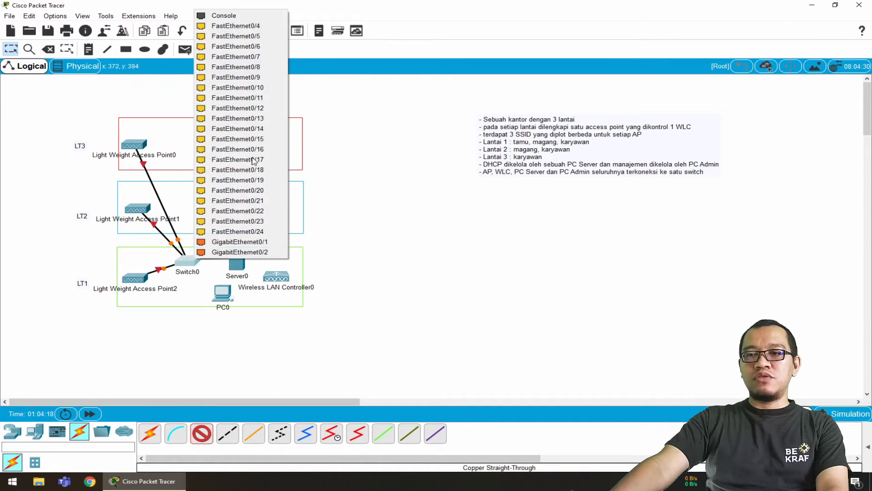
{"action": "left_click", "coordinate": [241, 35]}
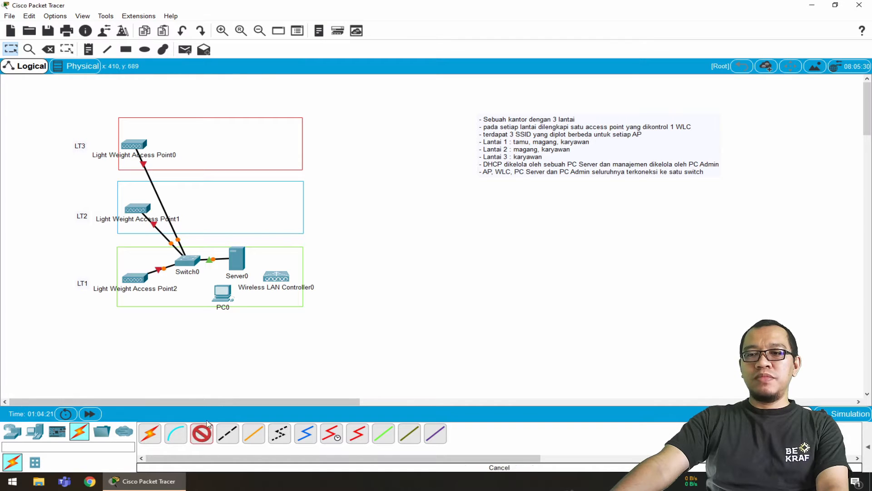
{"action": "left_click", "coordinate": [221, 293]}
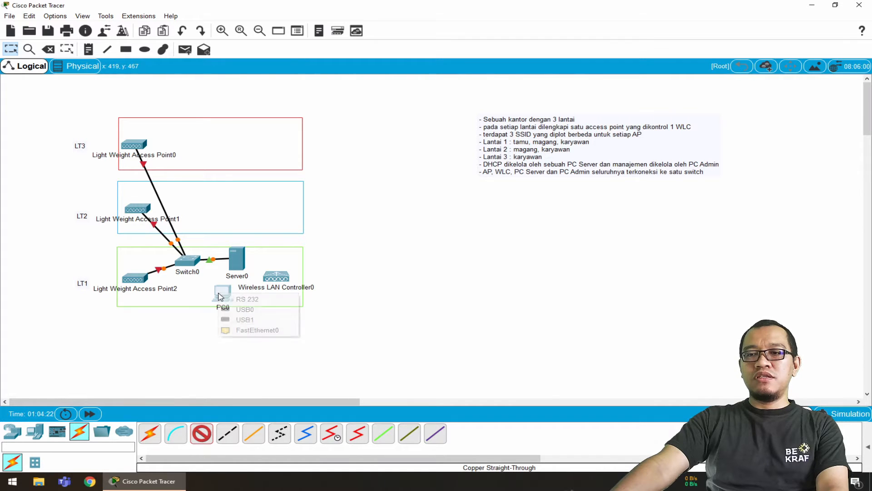
{"action": "left_click", "coordinate": [251, 330]}
{"action": "left_click", "coordinate": [186, 260]}
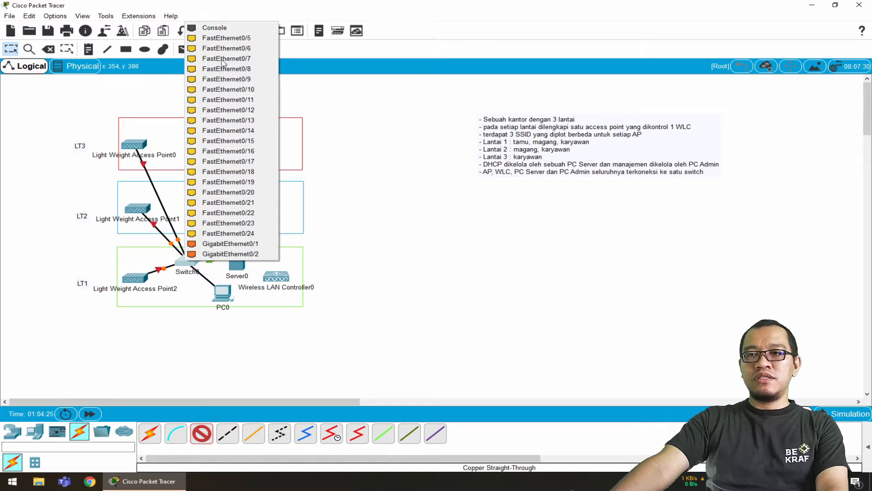
{"action": "left_click", "coordinate": [226, 38]}
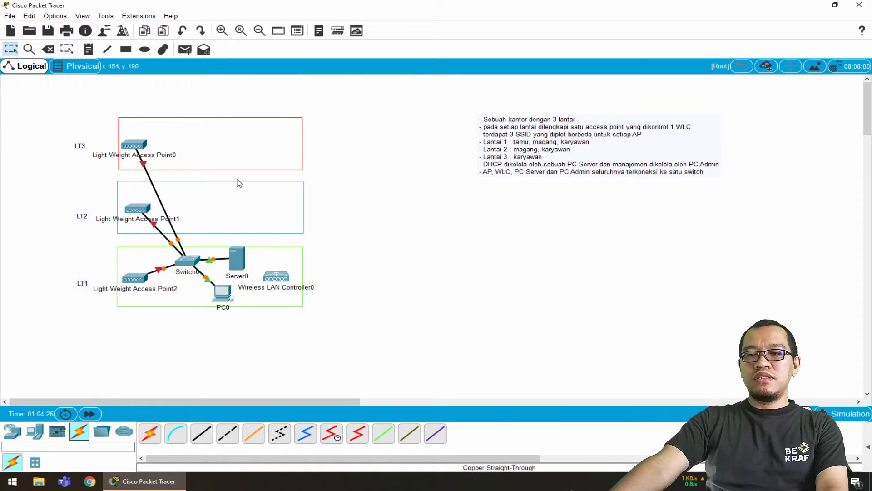
Connect the WLC's GigabitEthernet1 to the switch's FastEthernet0/6 with a copper straight-through cable, and fast-forward the simulation time
{"action": "left_click", "coordinate": [198, 438]}
{"action": "left_click", "coordinate": [281, 275]}
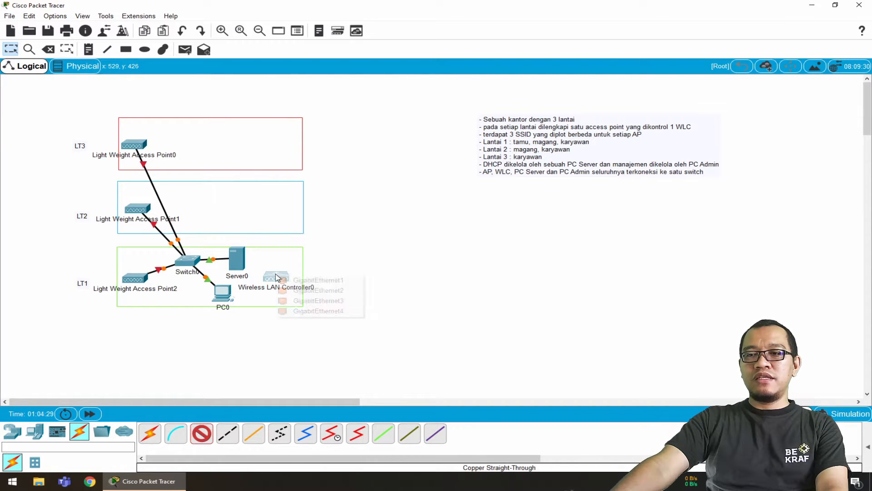
{"action": "left_click", "coordinate": [289, 280]}
{"action": "left_click", "coordinate": [194, 262]}
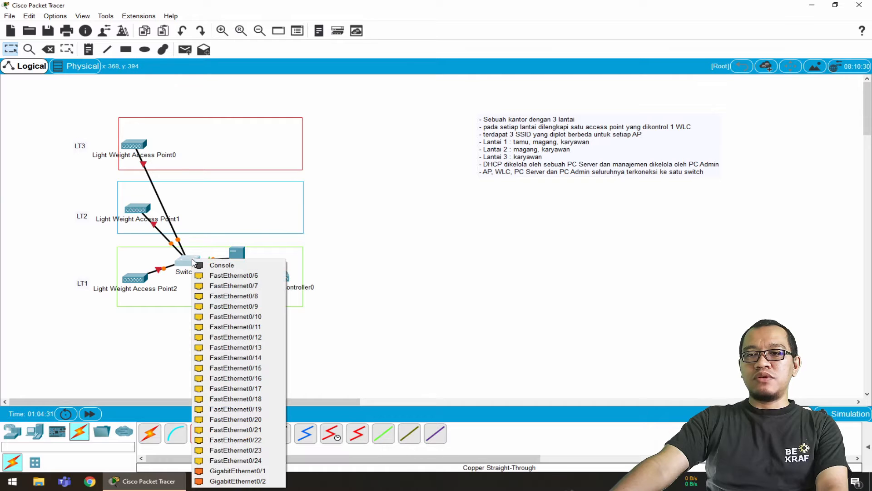
{"action": "left_click", "coordinate": [218, 276]}
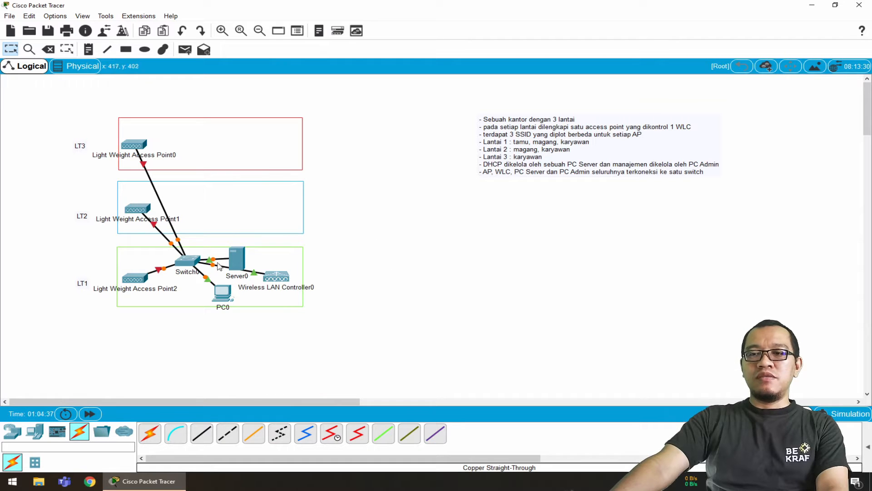
{"action": "left_click", "coordinate": [93, 415]}
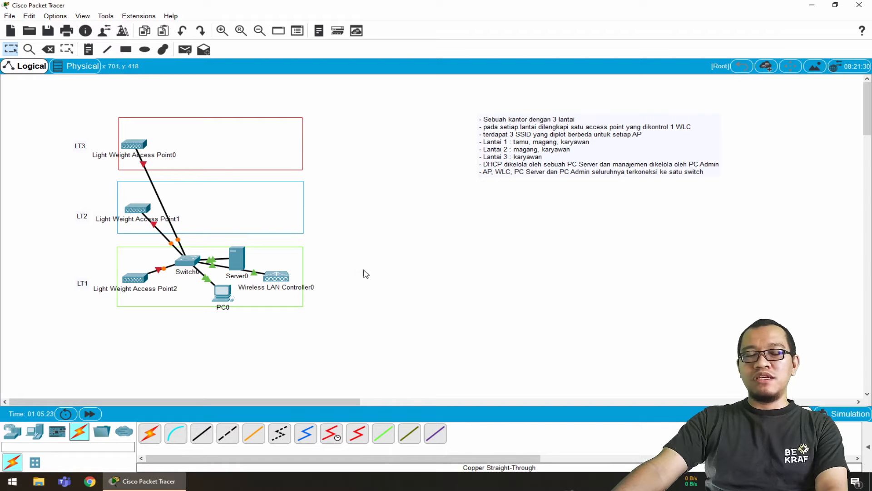
Give the server static IPv4 address 192.168.100.1 with mask 255.255.255.0, and set both its default gateway and DNS server to 192.168.100.1
{"action": "left_click", "coordinate": [237, 260]}
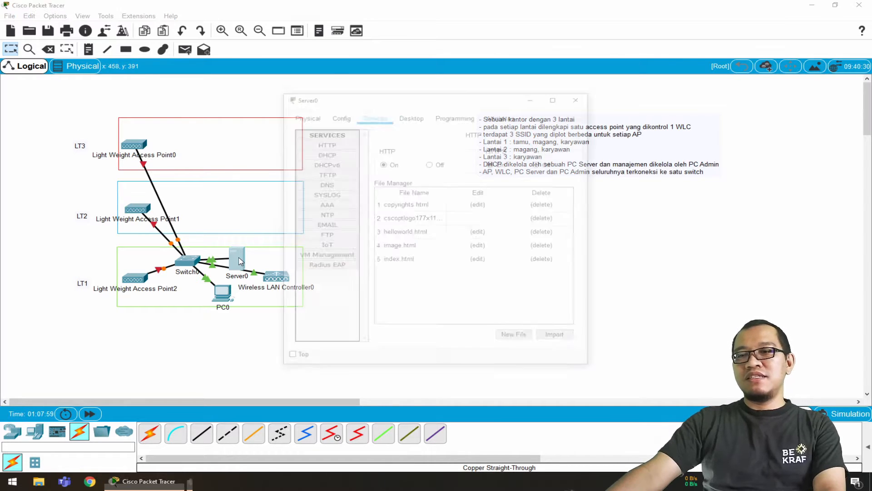
{"action": "left_click", "coordinate": [410, 118]}
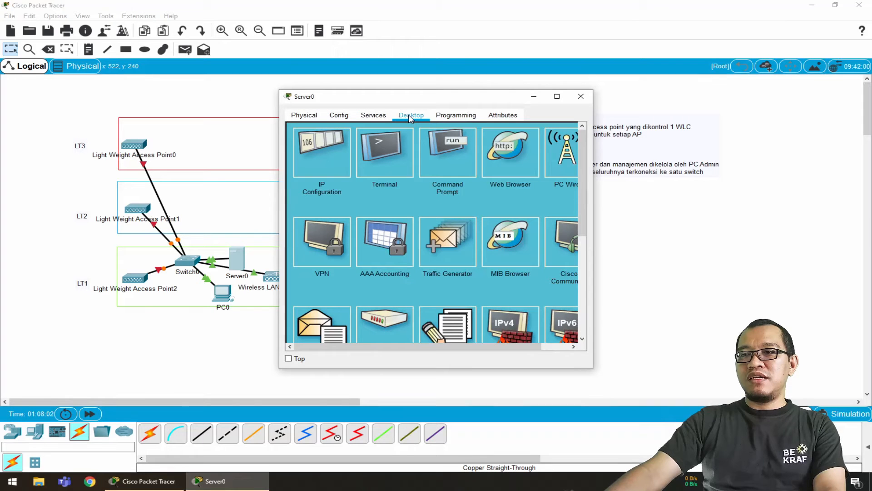
{"action": "left_click", "coordinate": [329, 150]}
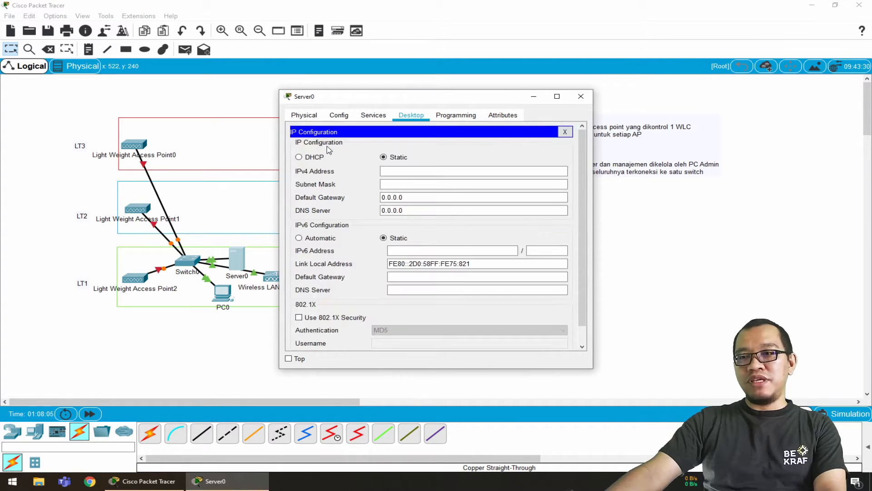
{"action": "left_click", "coordinate": [417, 171]}
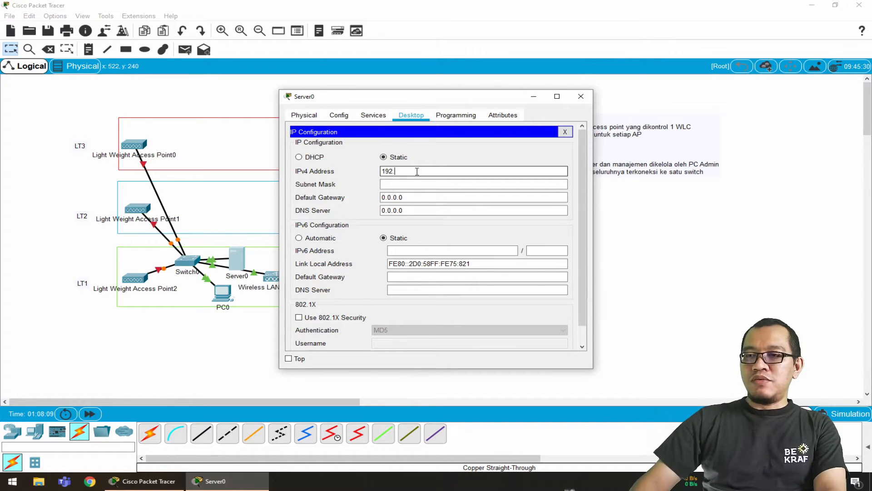
{"action": "type", "text": "192.168.100.1"}
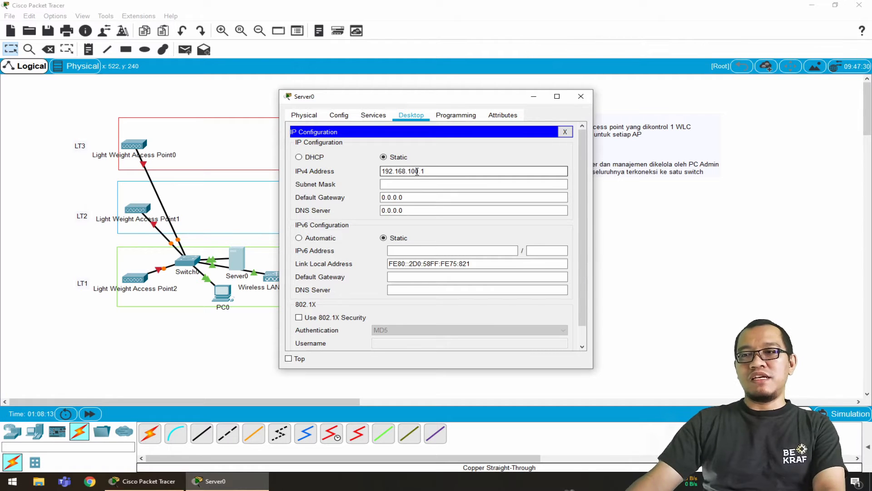
{"action": "key", "text": "Tab"}
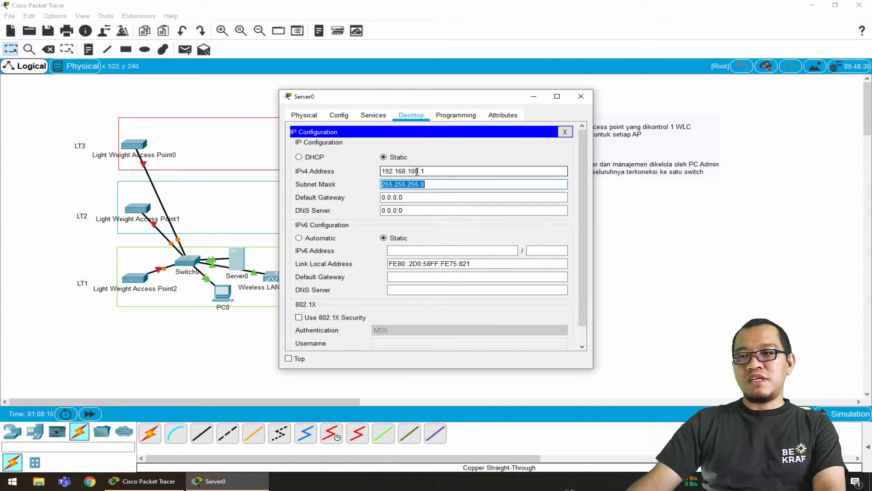
{"action": "key", "text": "Tab"}
{"action": "type", "text": "19"}
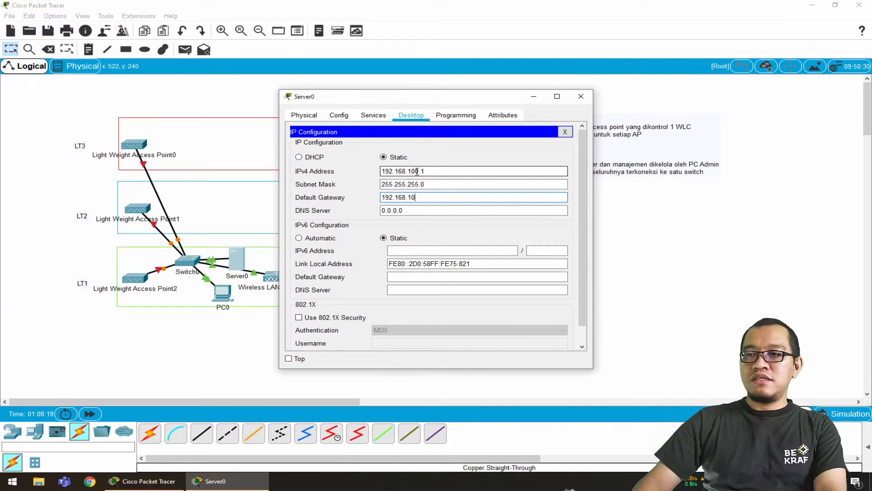
{"action": "key", "text": "Tab"}
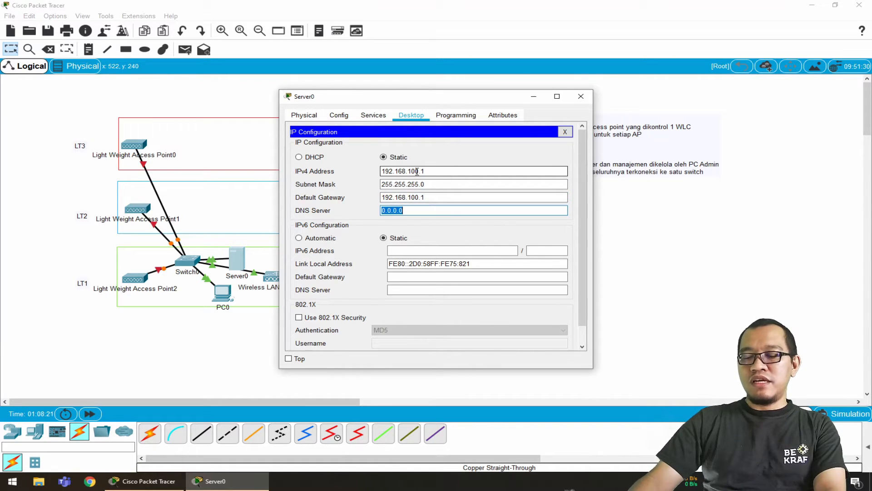
{"action": "type", "text": "192.168.100.1"}
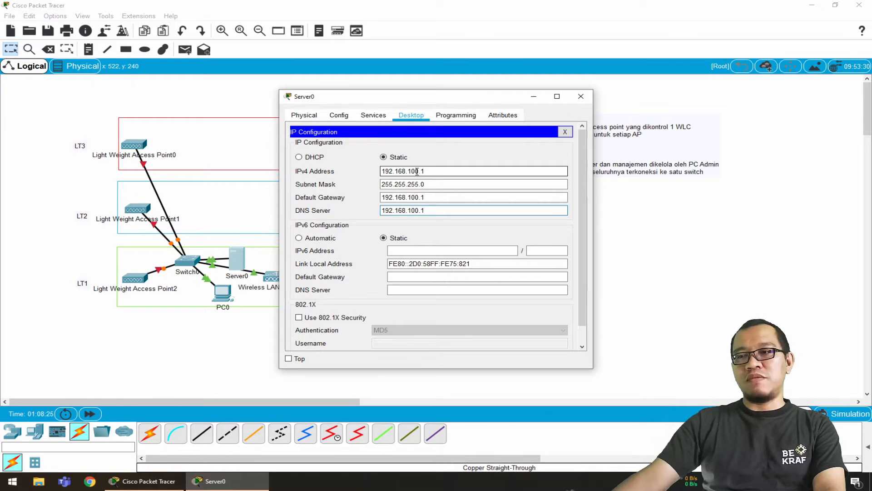
{"action": "left_click", "coordinate": [564, 134]}
In the server's DHCP service, set both the default gateway and the DNS server of serverPool to 192.168.100.1
{"action": "left_click", "coordinate": [373, 115]}
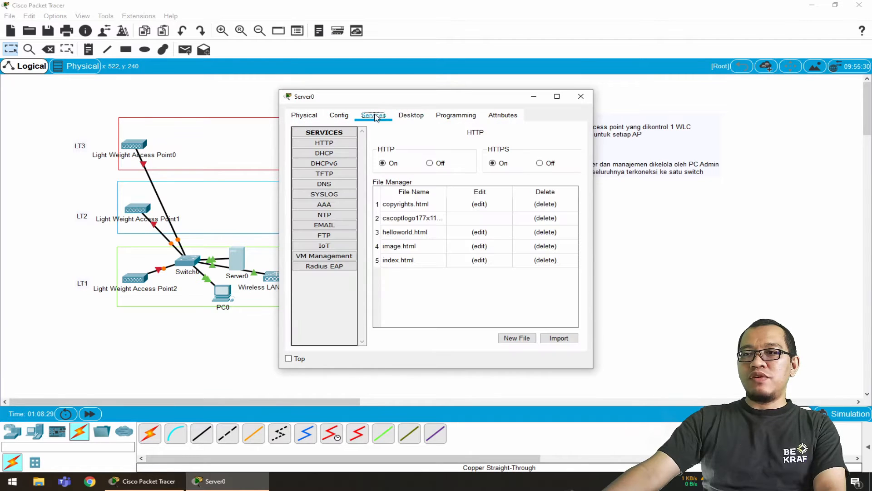
{"action": "left_click", "coordinate": [326, 153]}
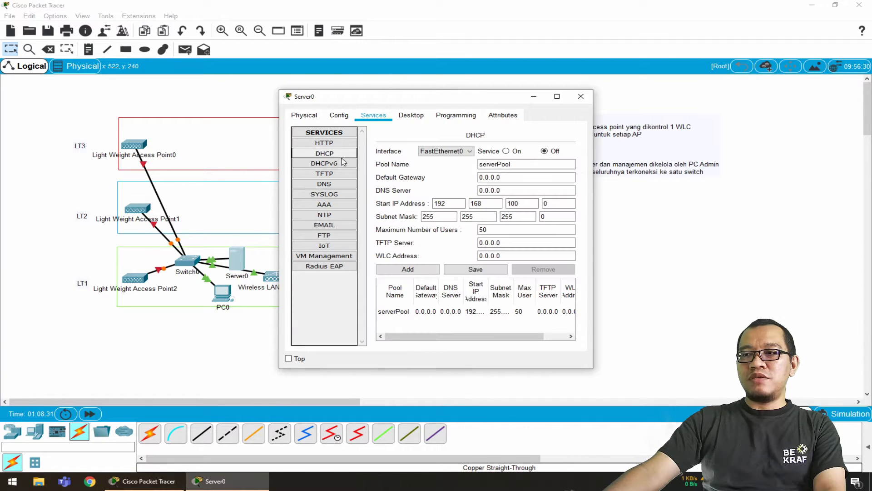
{"action": "triple_click", "coordinate": [536, 176]}
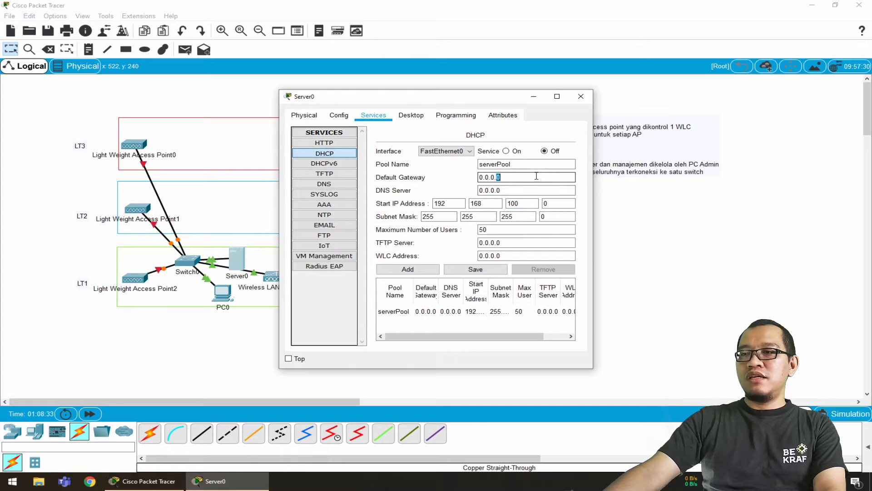
{"action": "type", "text": "192.168.100.1"}
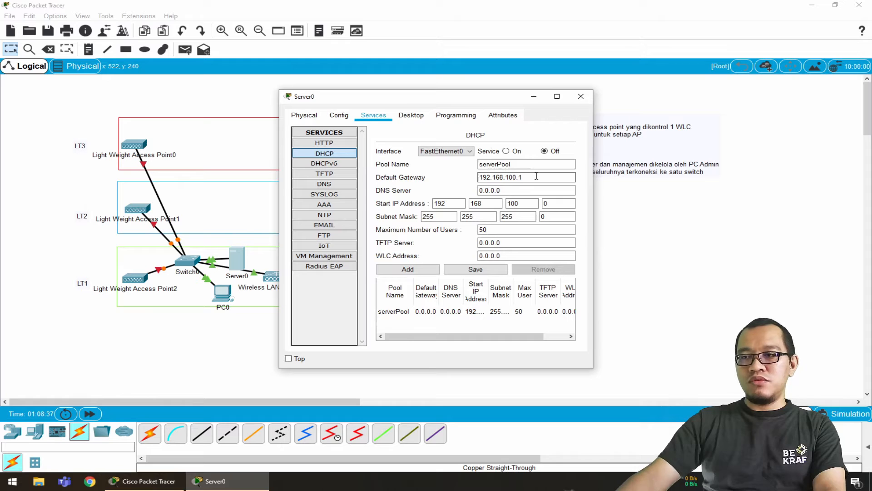
{"action": "key", "text": "Tab"}
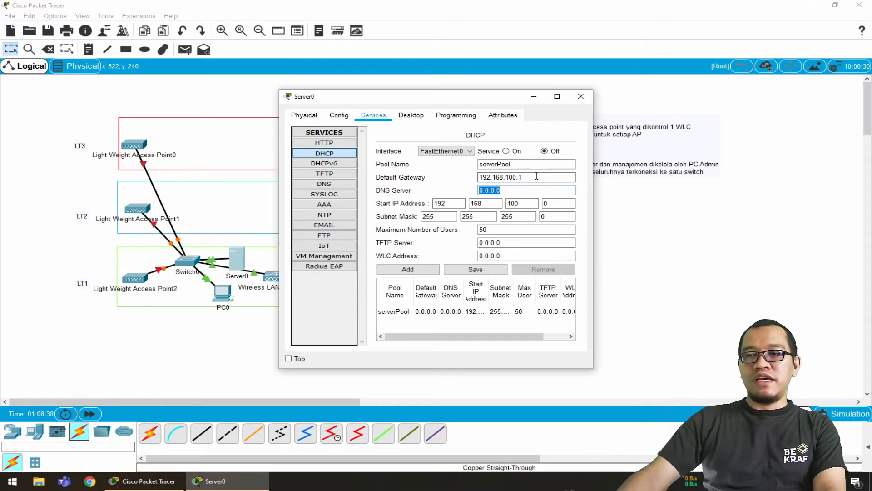
{"action": "type", "text": "192.168.100.1"}
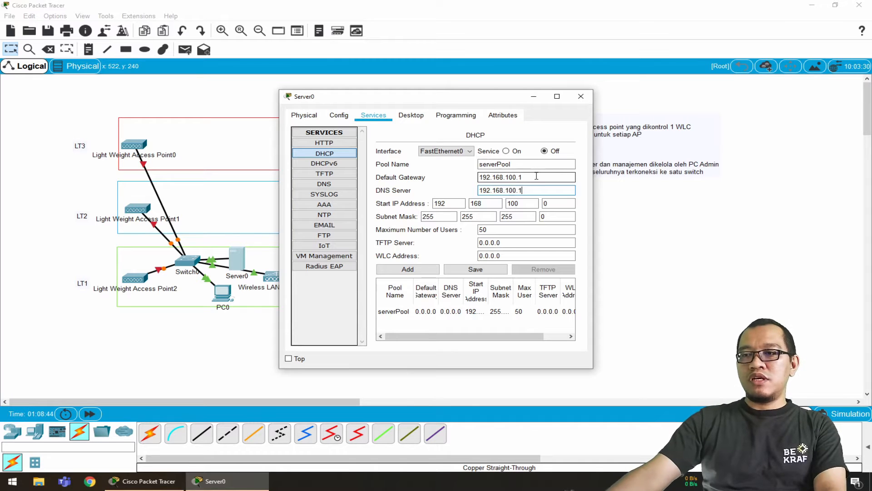
Set the DHCP pool's start IP address to 192.168.100.100 and save the pool
{"action": "double_click", "coordinate": [555, 204]}
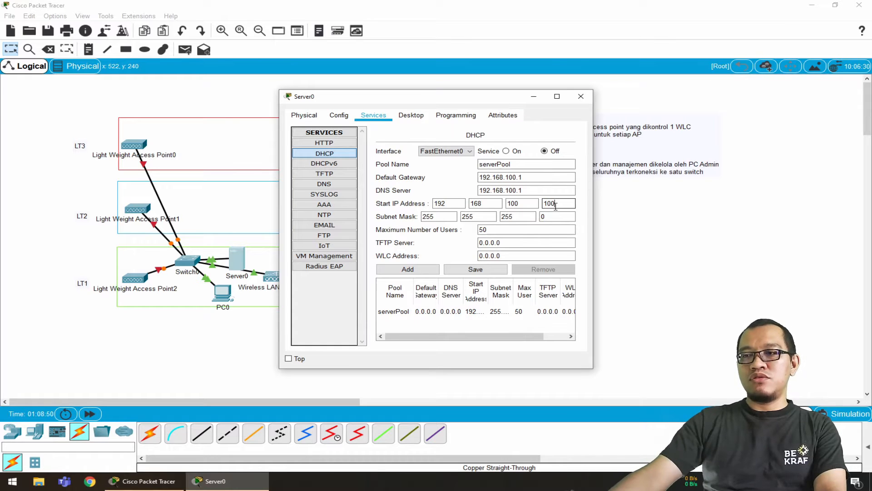
{"action": "type", "text": "100"}
{"action": "double_click", "coordinate": [506, 231]}
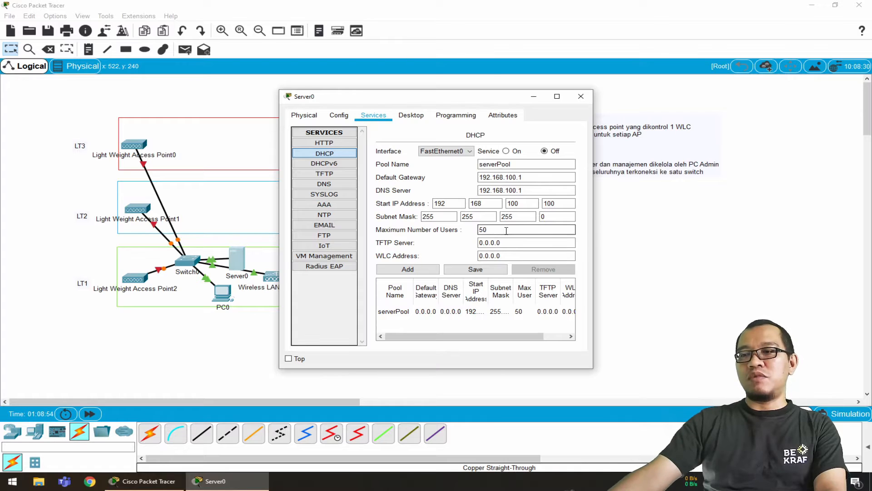
{"action": "left_click", "coordinate": [492, 271]}
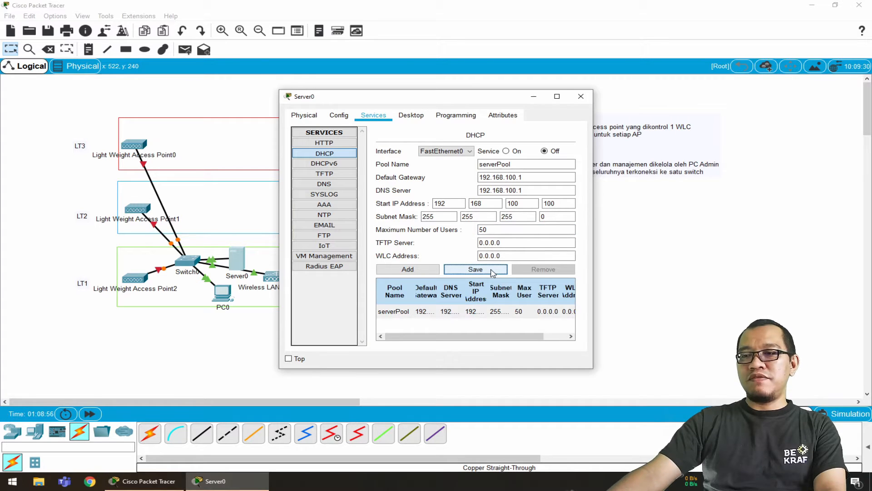
Turn on the server's DHCP service for FastEthernet0 and save the configuration
{"action": "left_click", "coordinate": [536, 177]}
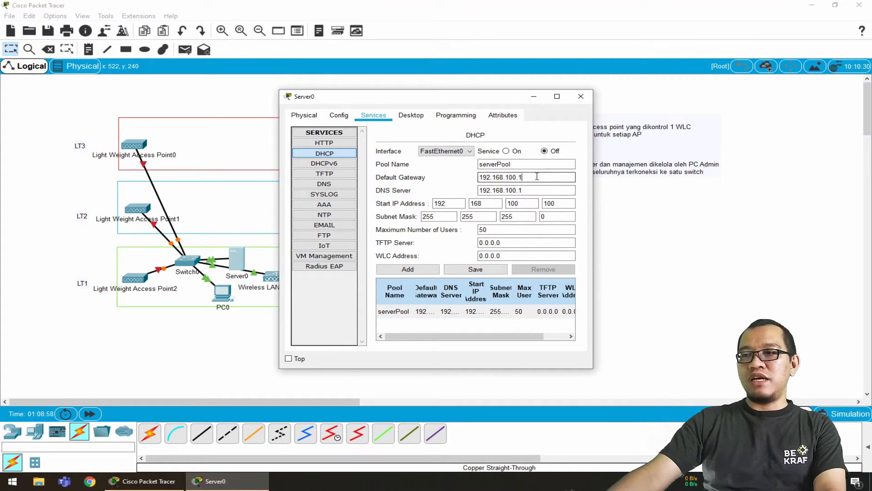
{"action": "left_click", "coordinate": [528, 196]}
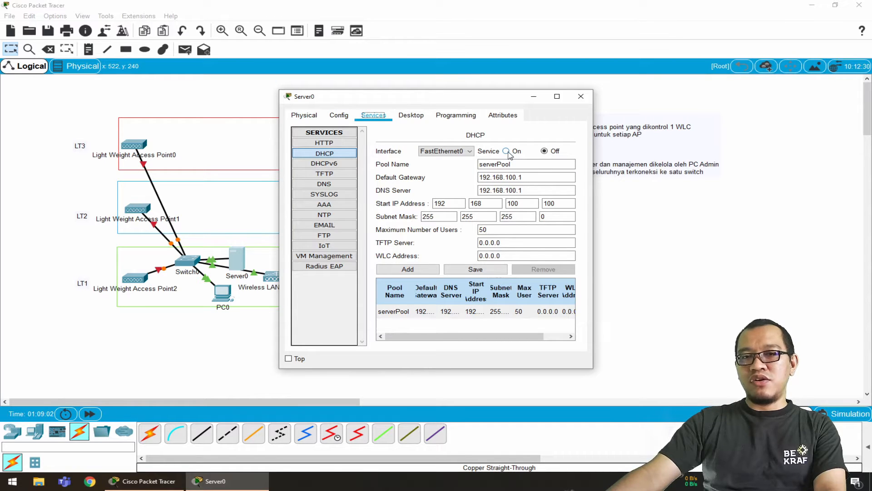
{"action": "left_click", "coordinate": [507, 152]}
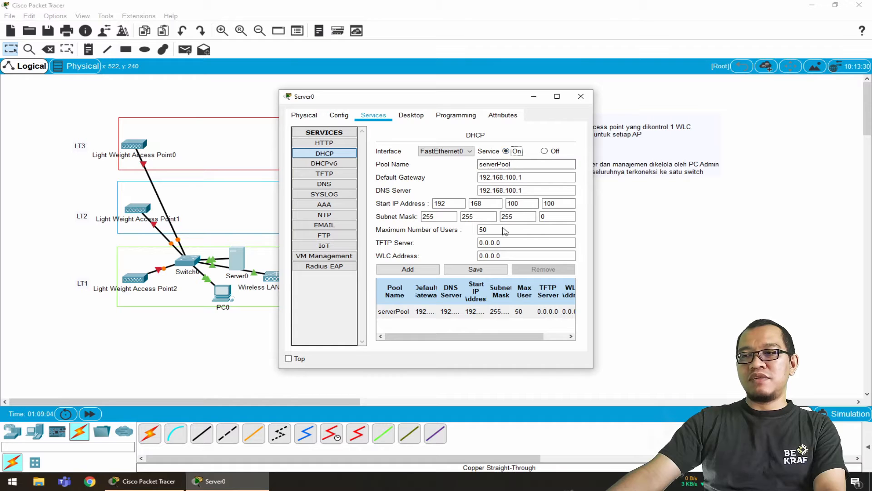
{"action": "left_click", "coordinate": [493, 271]}
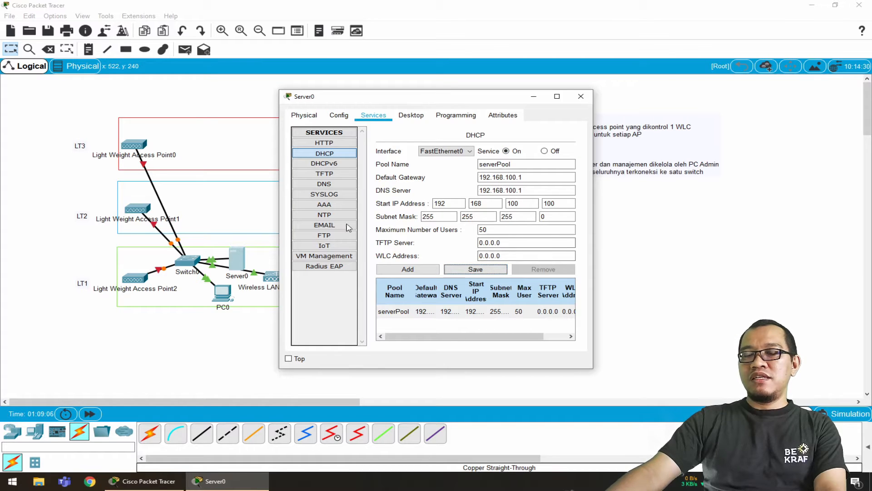
Switch PC0's IPv4 configuration on FastEthernet0 to DHCP and close its window
{"action": "left_click", "coordinate": [237, 344]}
{"action": "left_click", "coordinate": [225, 299]}
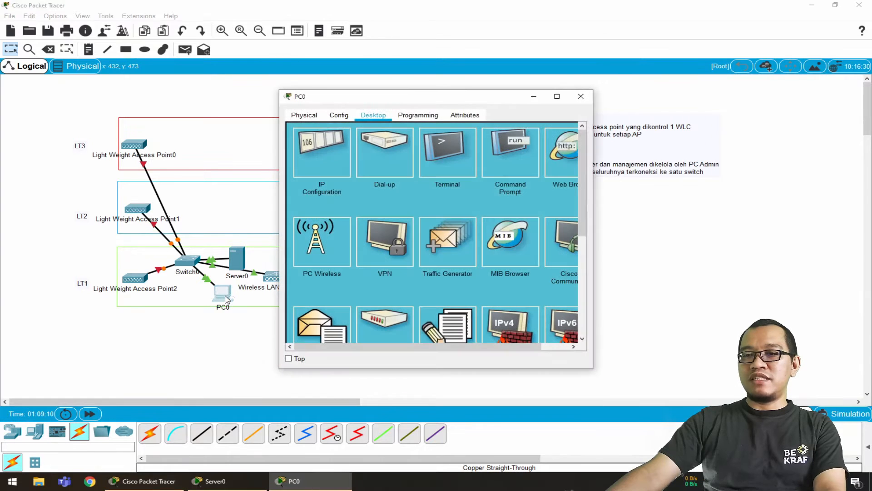
{"action": "left_click", "coordinate": [314, 146]}
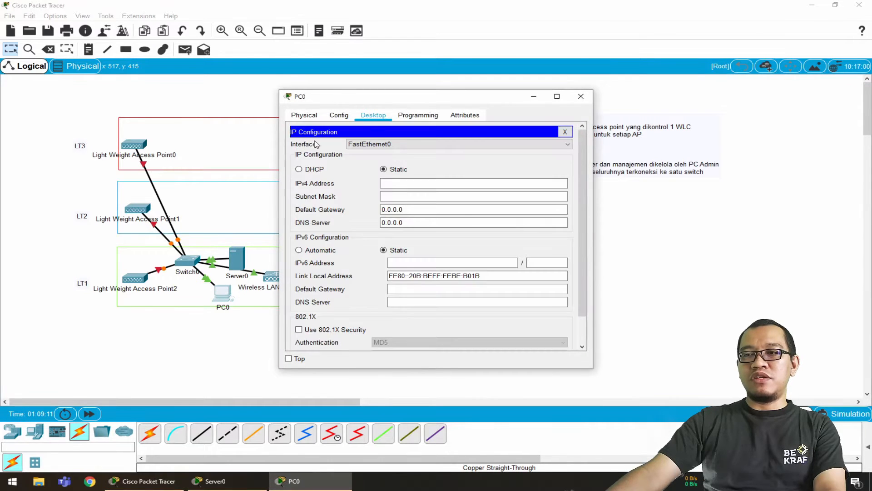
{"action": "left_click", "coordinate": [323, 172]}
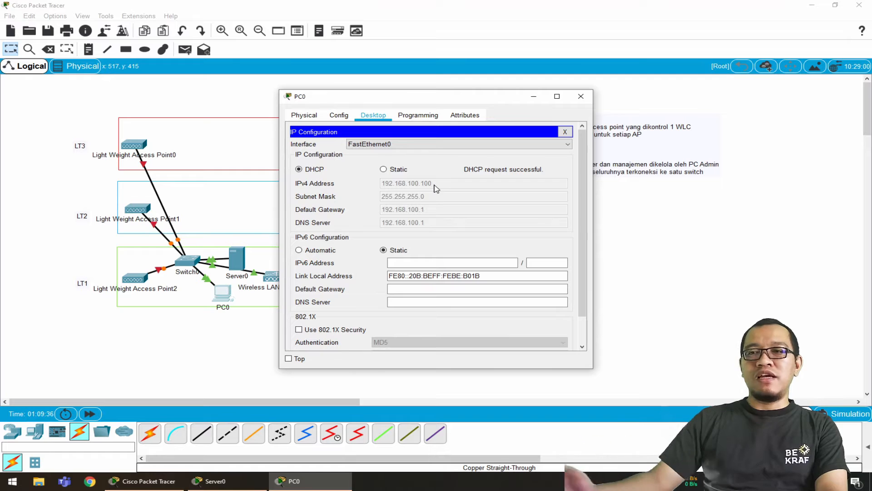
{"action": "left_click", "coordinate": [580, 97]}
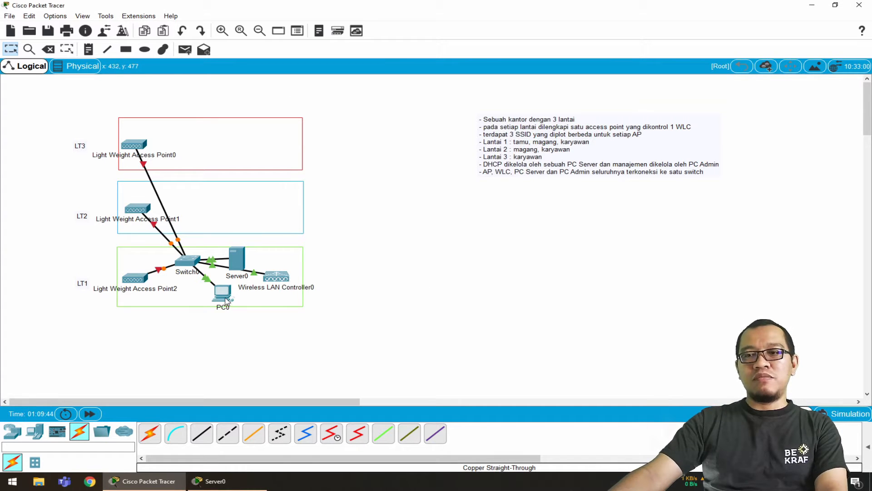
Set the wireless LAN controller's management IPv4 address to 192.168.100.10 with subnet mask 255.255.255.0
{"action": "left_click", "coordinate": [281, 280]}
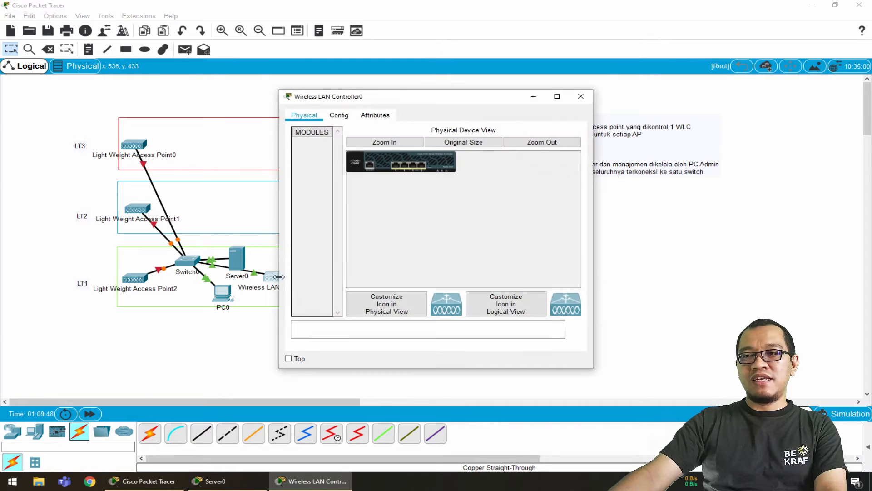
{"action": "left_click", "coordinate": [339, 116]}
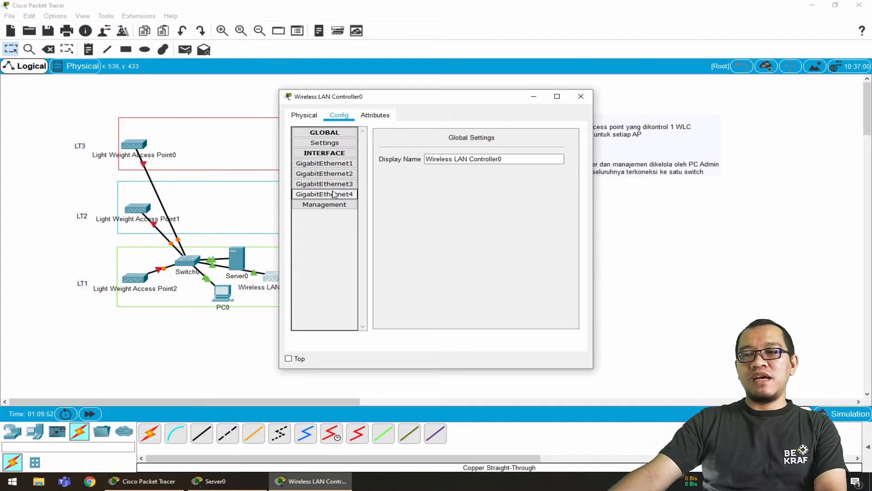
{"action": "left_click", "coordinate": [331, 205]}
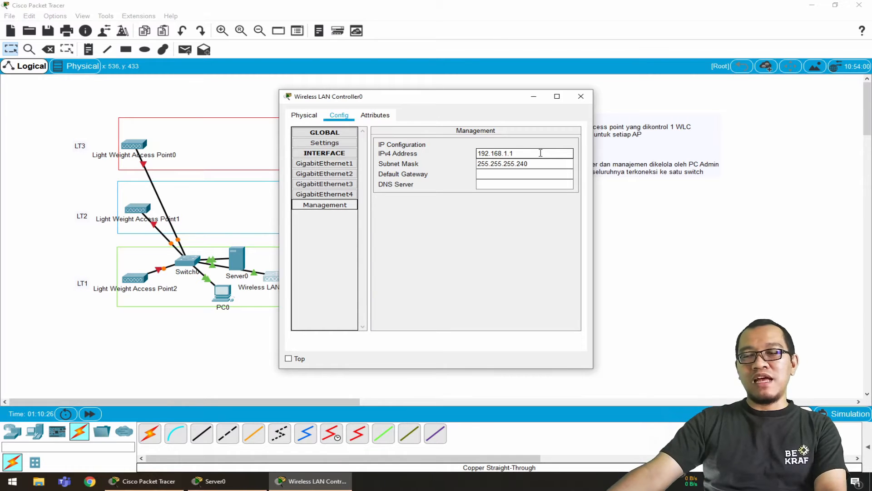
{"action": "left_click", "coordinate": [540, 153]}
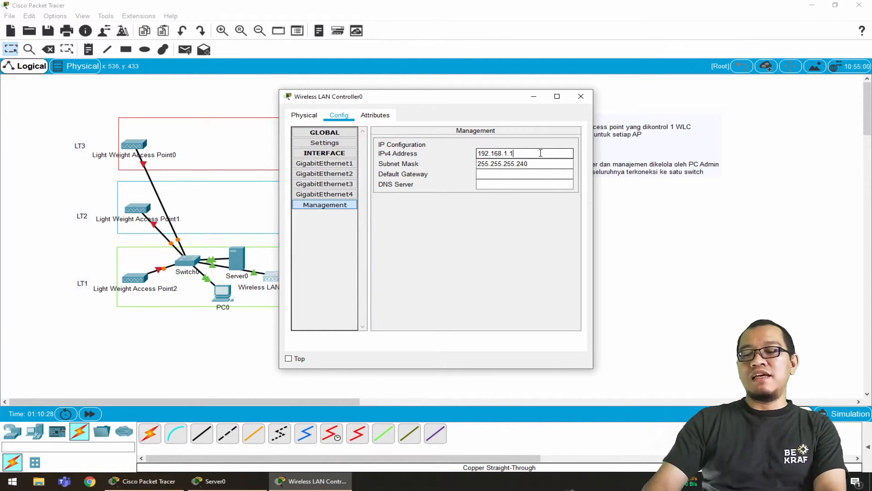
{"action": "type", "text": "192.168.100"}
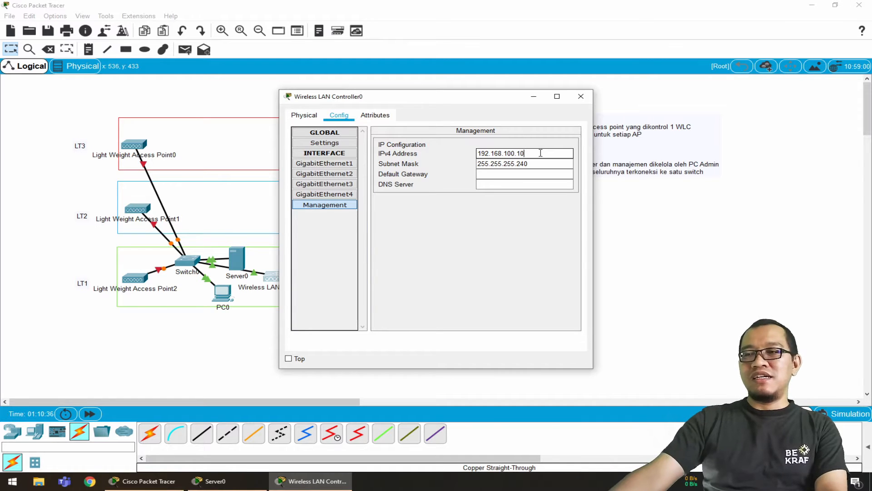
{"action": "left_click", "coordinate": [538, 162]}
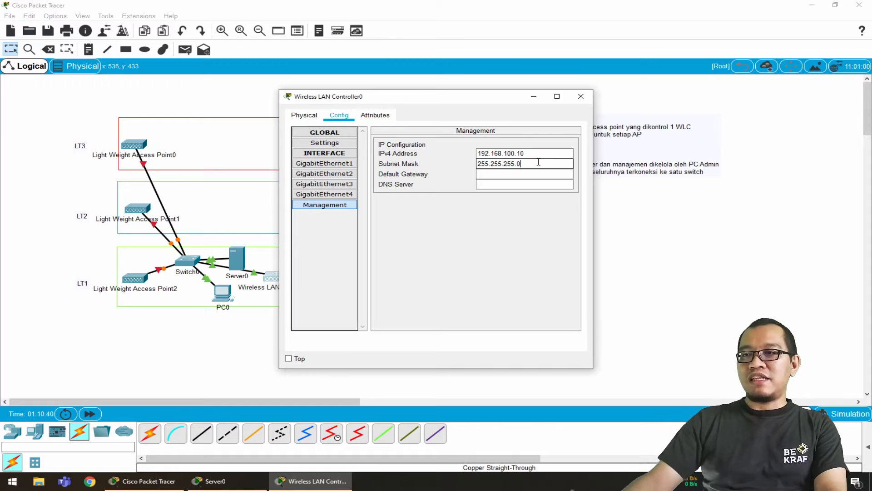
Set both the default gateway and the DNS server of the controller's management interface to 192.168.100.1
{"action": "left_click", "coordinate": [531, 176]}
{"action": "type", "text": "19"}
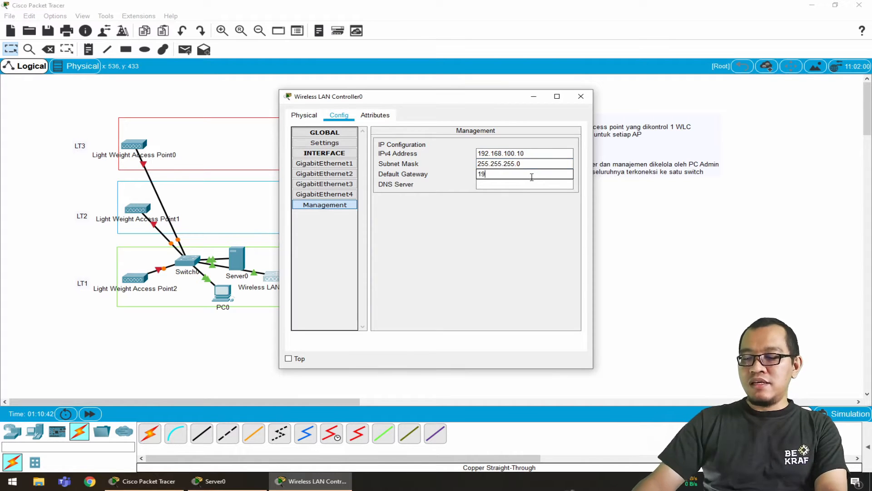
{"action": "type", "text": "2.168.100"}
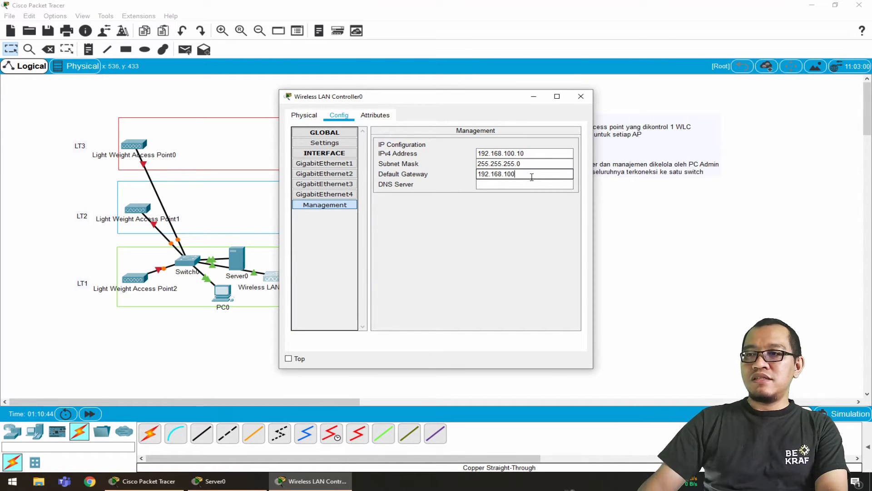
{"action": "type", "text": ".1"}
{"action": "left_click", "coordinate": [532, 184]}
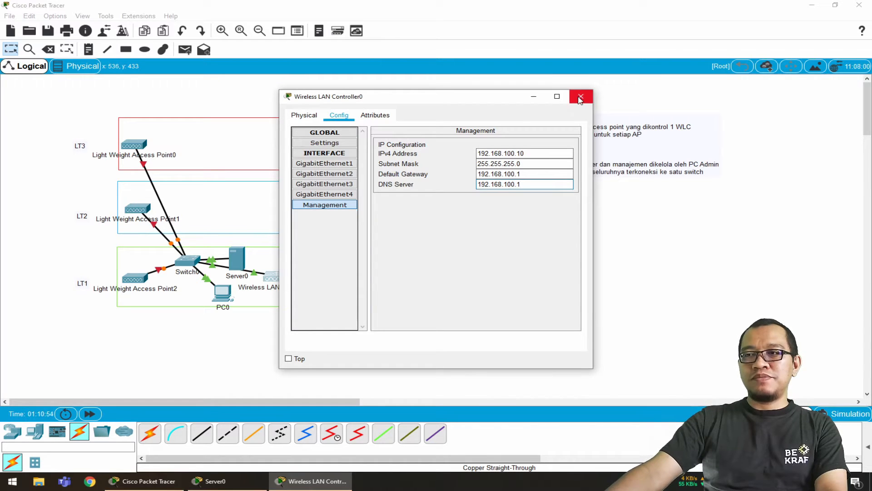
Review the controller's global, GigabitEthernet and management interface settings, and close its window
{"action": "left_click", "coordinate": [339, 143]}
{"action": "left_click", "coordinate": [342, 164]}
{"action": "left_click", "coordinate": [343, 184]}
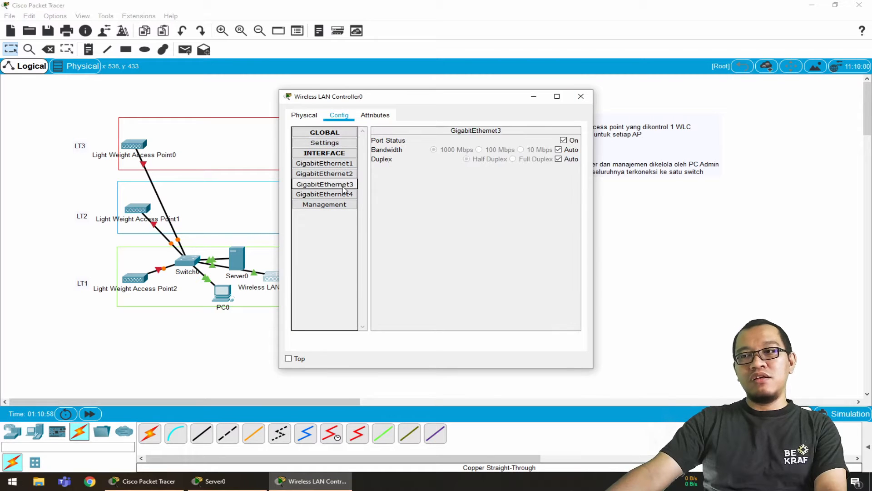
{"action": "left_click", "coordinate": [344, 205]}
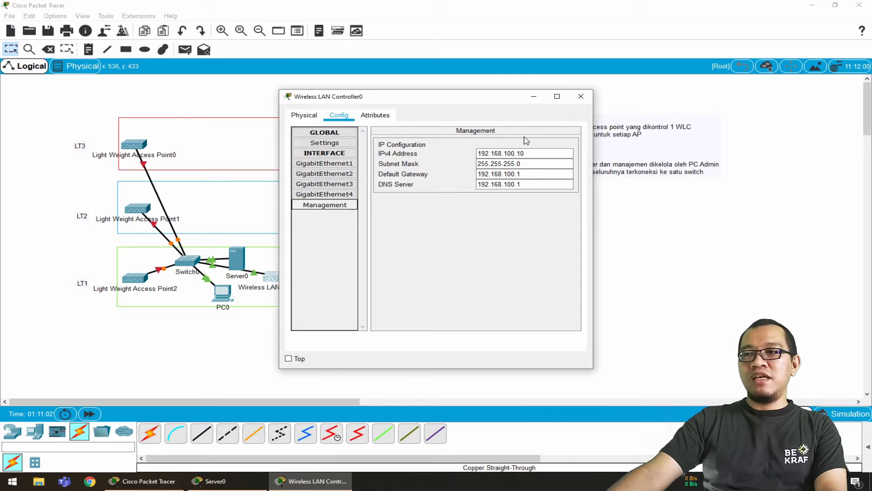
{"action": "left_click", "coordinate": [512, 154]}
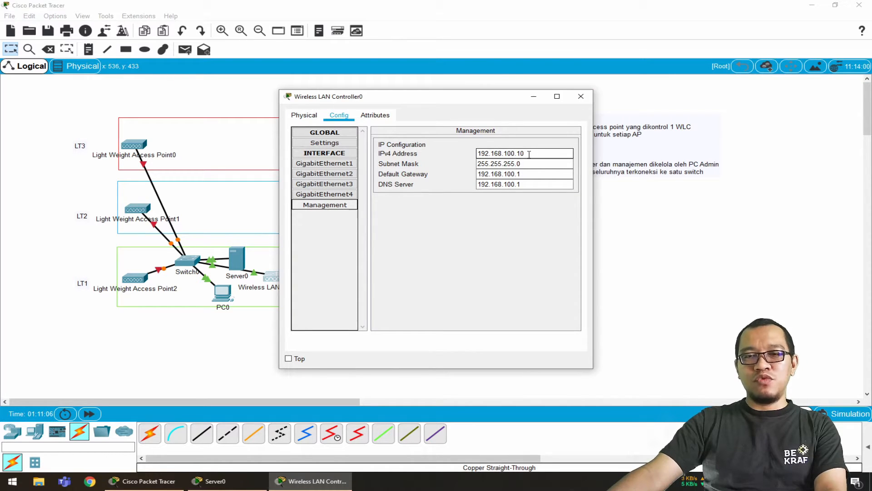
{"action": "left_click", "coordinate": [581, 97]}
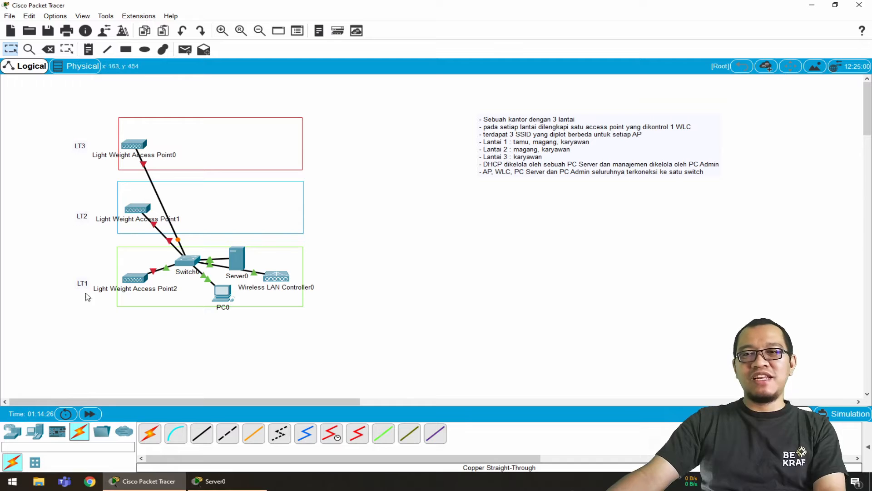
Fit the power adapter to the LT1 access point's power socket
{"action": "left_click", "coordinate": [139, 282]}
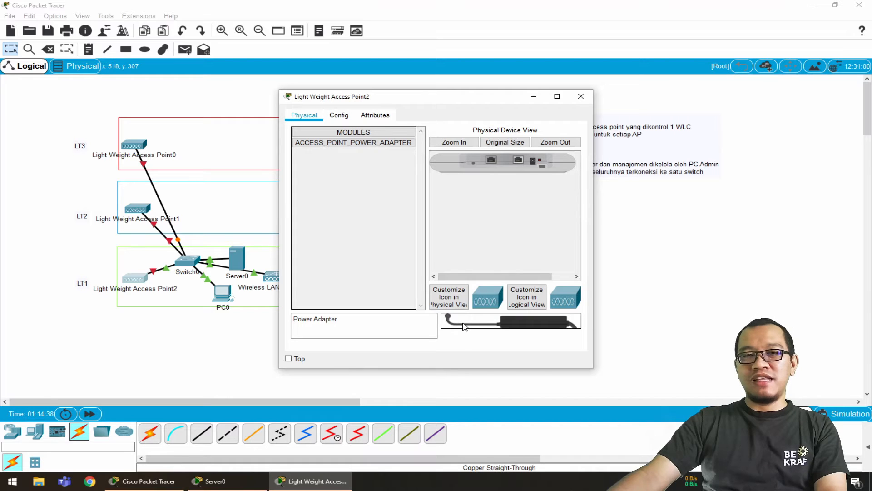
{"action": "left_click_drag", "start_coordinate": [463, 326], "coordinate": [535, 163]}
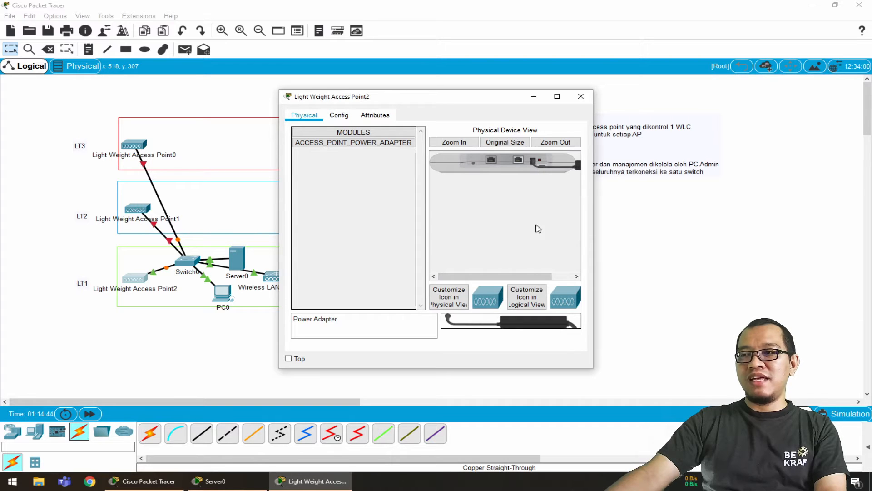
Rename the LT1 access point's display name to AP-LT1
{"action": "left_click", "coordinate": [341, 115]}
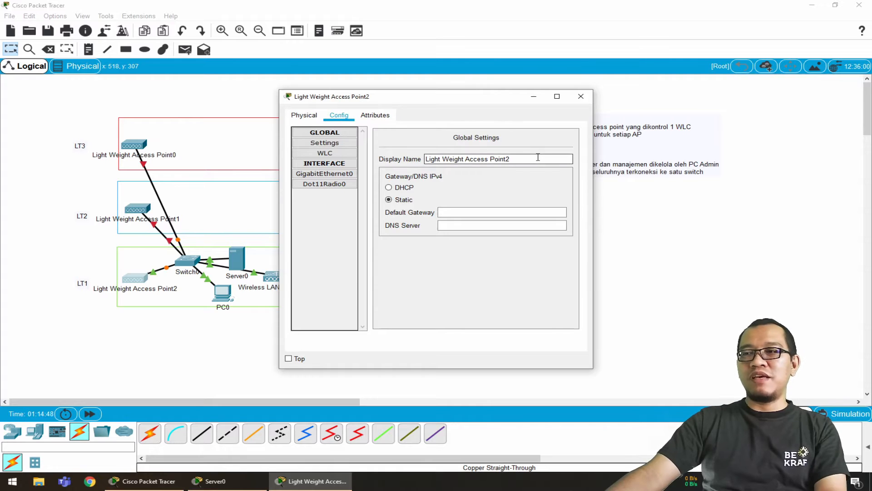
{"action": "left_click_drag", "start_coordinate": [538, 159], "coordinate": [410, 162]}
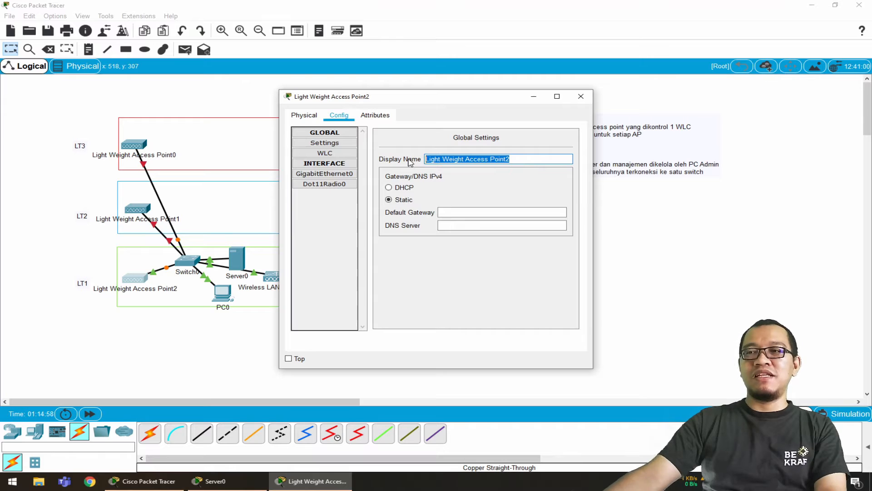
{"action": "type", "text": "AP"}
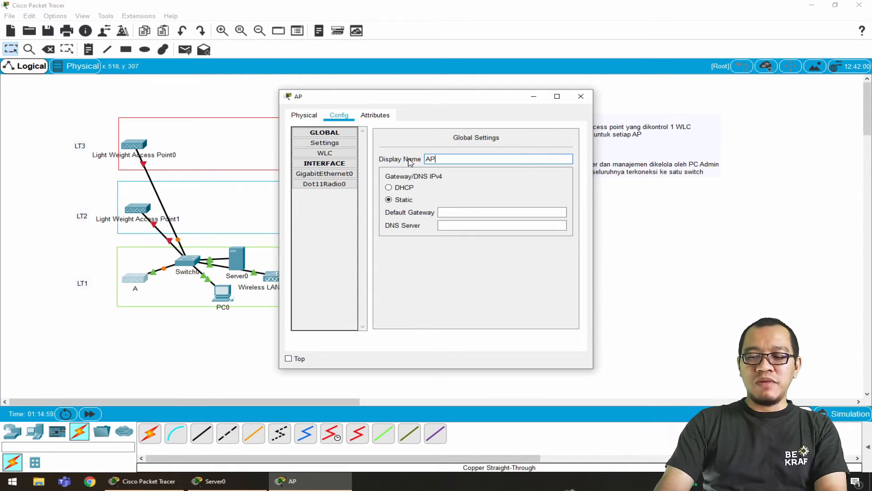
{"action": "type", "text": "-LT1"}
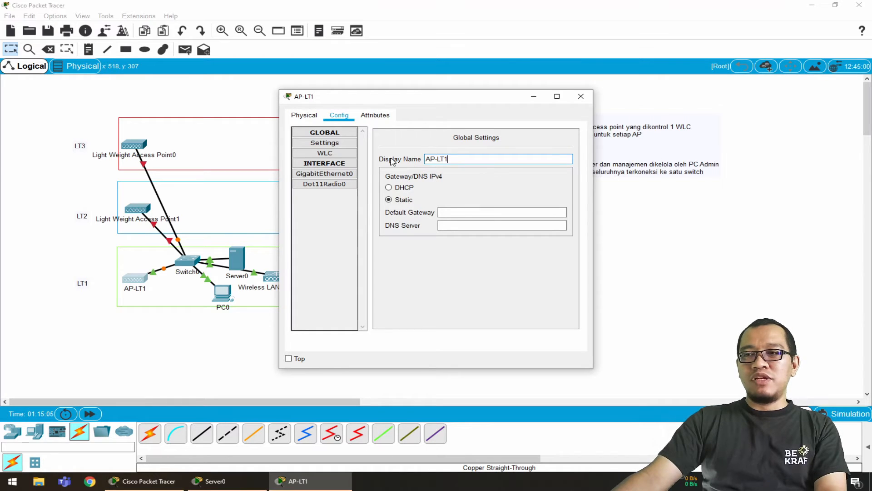
Set AP-LT1's primary WLC controller address to 192.168.100.10
{"action": "left_click", "coordinate": [338, 156]}
{"action": "left_click", "coordinate": [489, 136]}
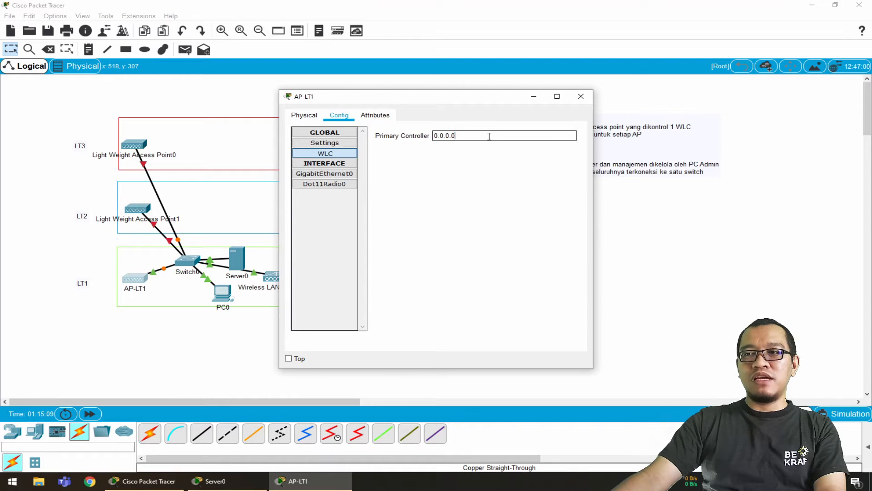
{"action": "double_click", "coordinate": [489, 136]}
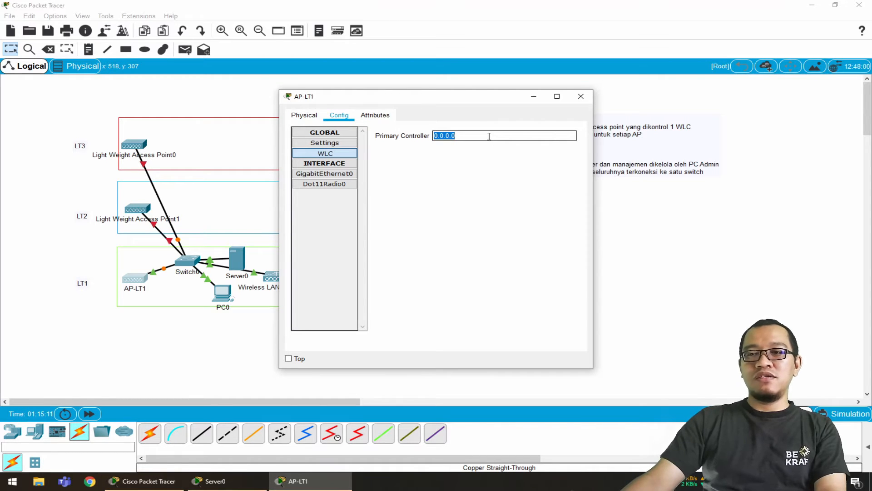
{"action": "type", "text": "1"}
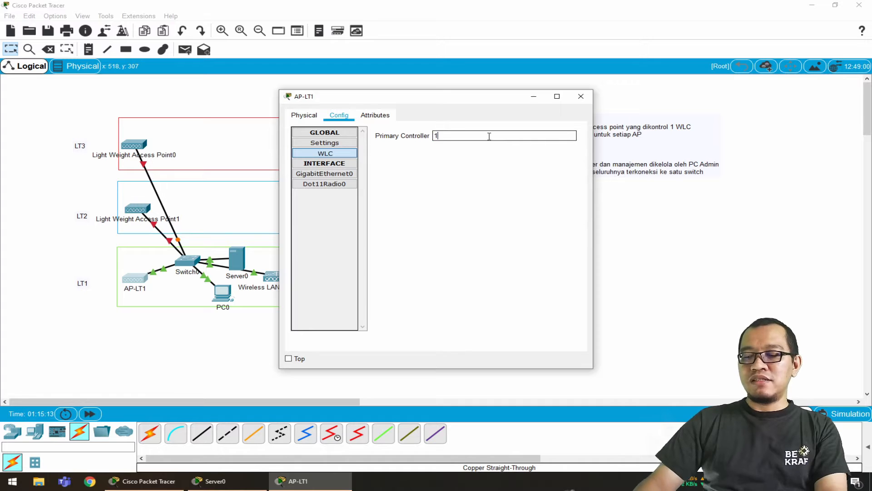
{"action": "type", "text": "92.168.1"}
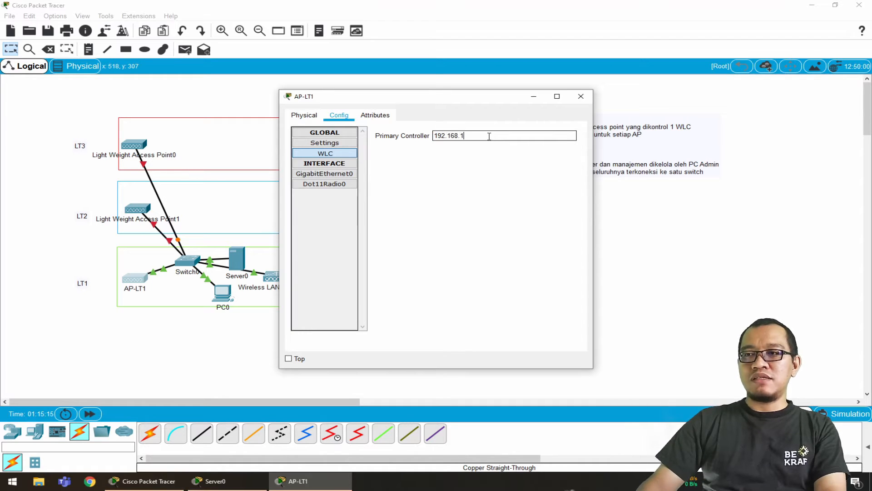
{"action": "type", "text": "00.10"}
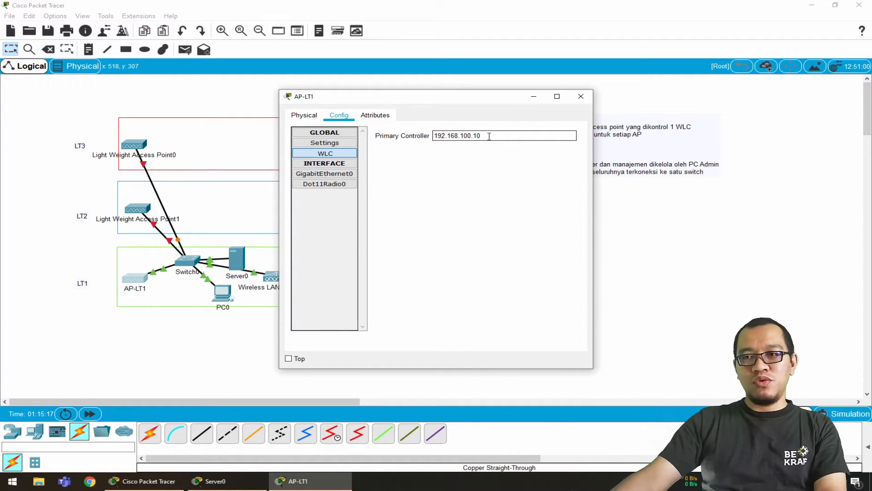
Switch AP-LT1's GigabitEthernet0 IP configuration to DHCP, look at its Dot11Radio0 settings and close its window
{"action": "left_click", "coordinate": [324, 174]}
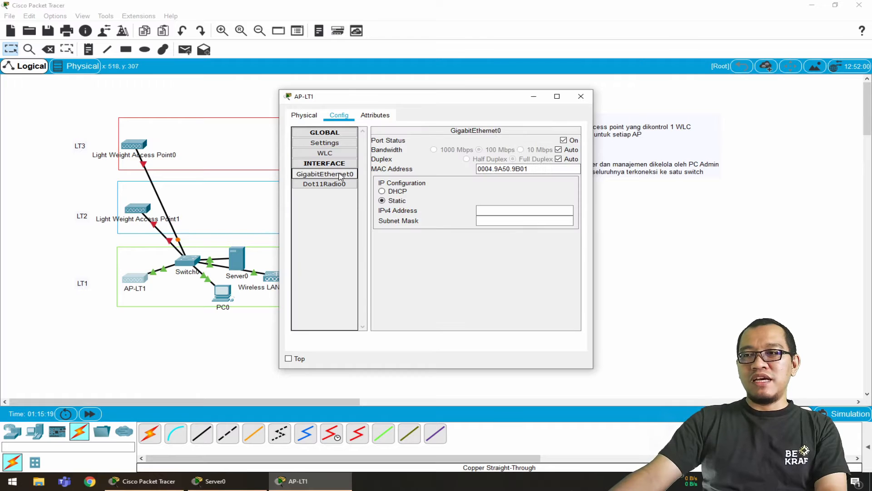
{"action": "left_click", "coordinate": [398, 192]}
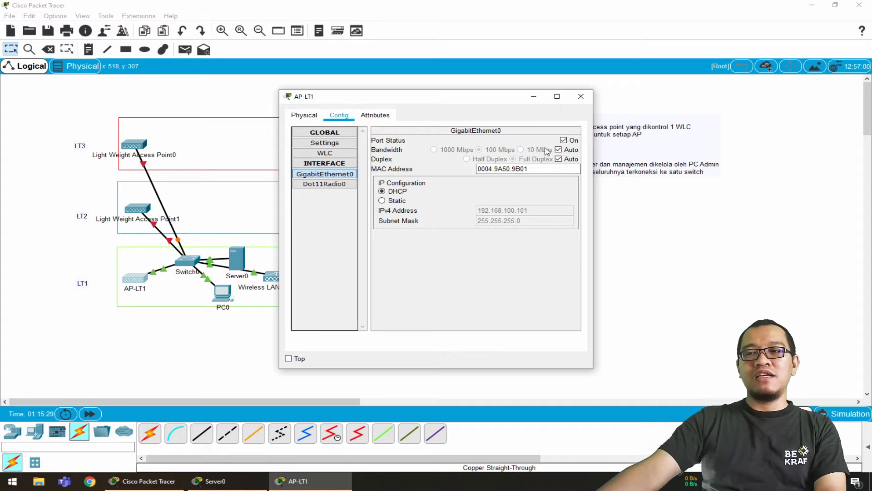
{"action": "left_click", "coordinate": [345, 189]}
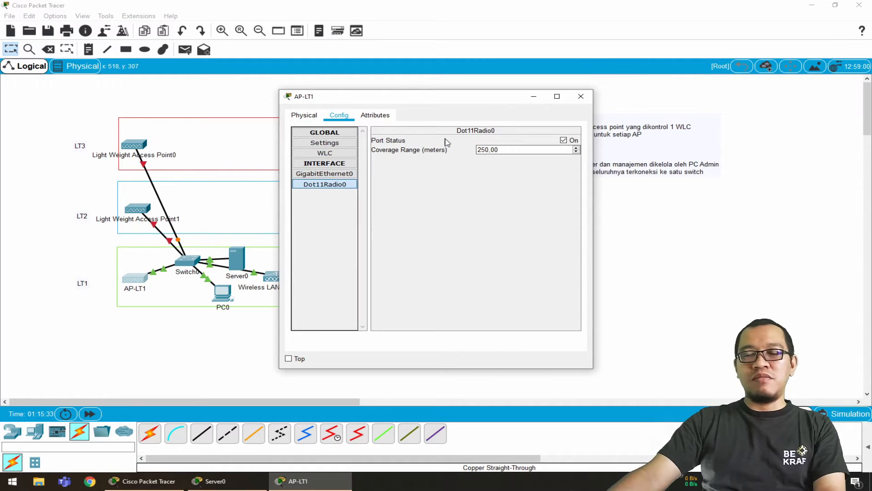
{"action": "left_click", "coordinate": [580, 97]}
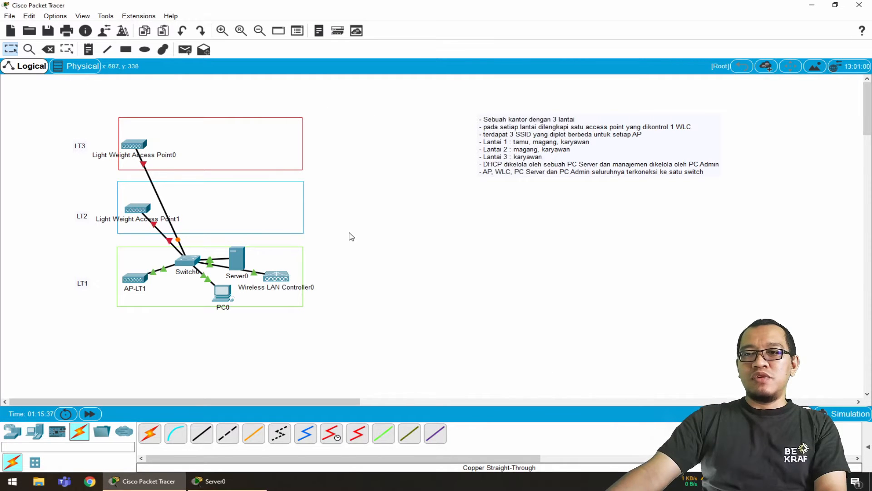
Fit the power adapter to the LT2 access point and rename the device AP-LT2
{"action": "left_click", "coordinate": [139, 211]}
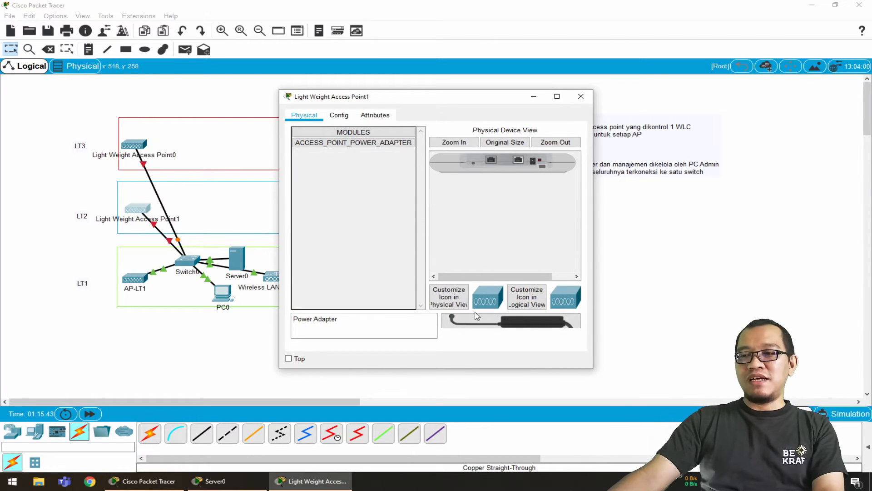
{"action": "left_click_drag", "start_coordinate": [451, 319], "coordinate": [536, 162]}
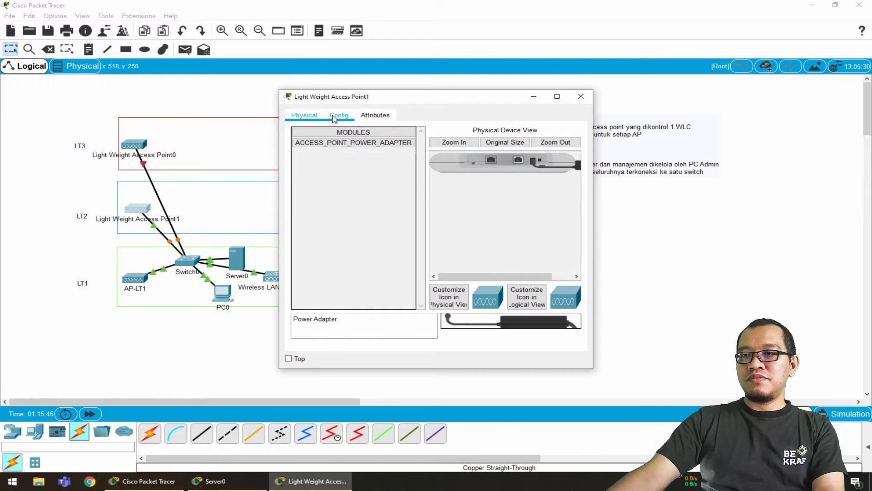
{"action": "left_click", "coordinate": [339, 115]}
{"action": "triple_click", "coordinate": [524, 158]}
{"action": "type", "text": "AP-"}
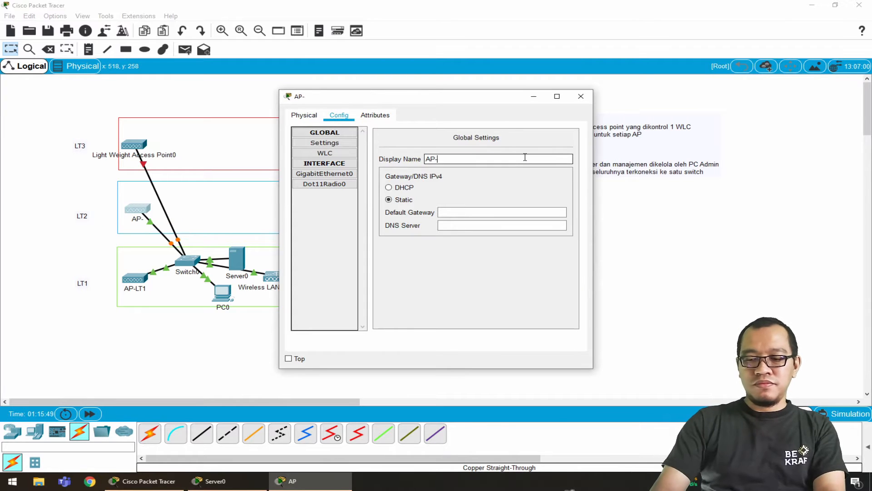
{"action": "type", "text": "LT2"}
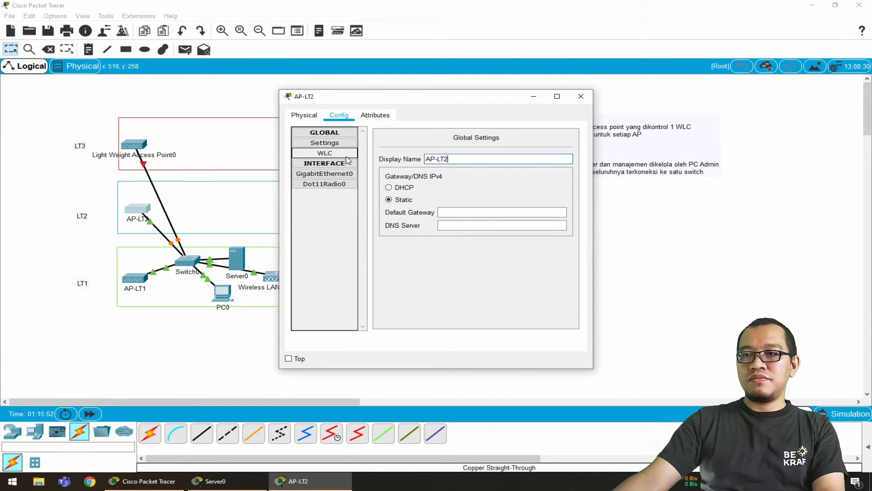
Set AP-LT2's primary controller to the wireless LAN controller's management address
{"action": "left_click", "coordinate": [324, 153]}
{"action": "left_click", "coordinate": [492, 135]}
{"action": "type", "text": "192.168.100.10"}
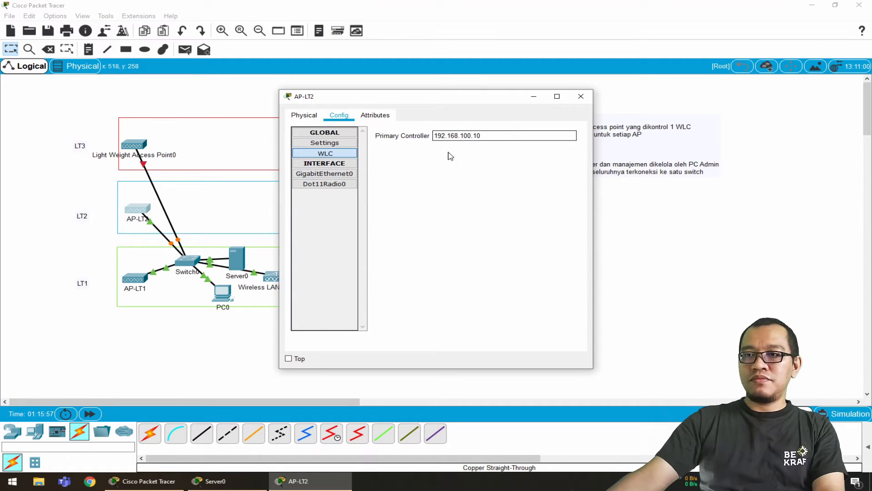
Switch AP-LT2's GigabitEthernet0 IP configuration to DHCP, fast-forward the simulation time for address assignment, and close the access point's window
{"action": "left_click", "coordinate": [340, 175]}
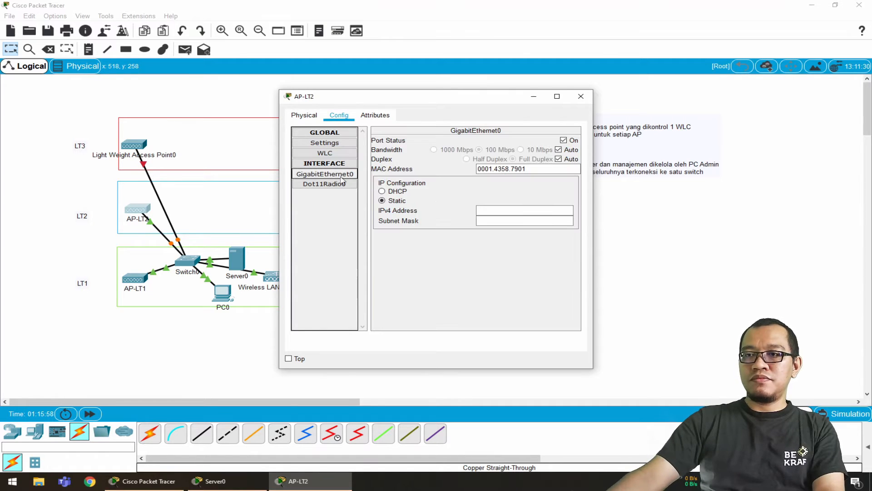
{"action": "left_click", "coordinate": [403, 193]}
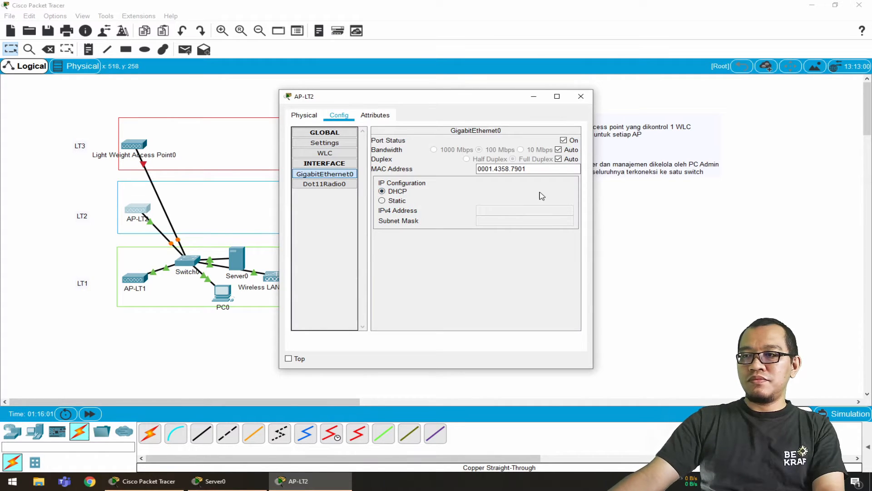
{"action": "left_click", "coordinate": [396, 201]}
{"action": "left_click", "coordinate": [397, 192]}
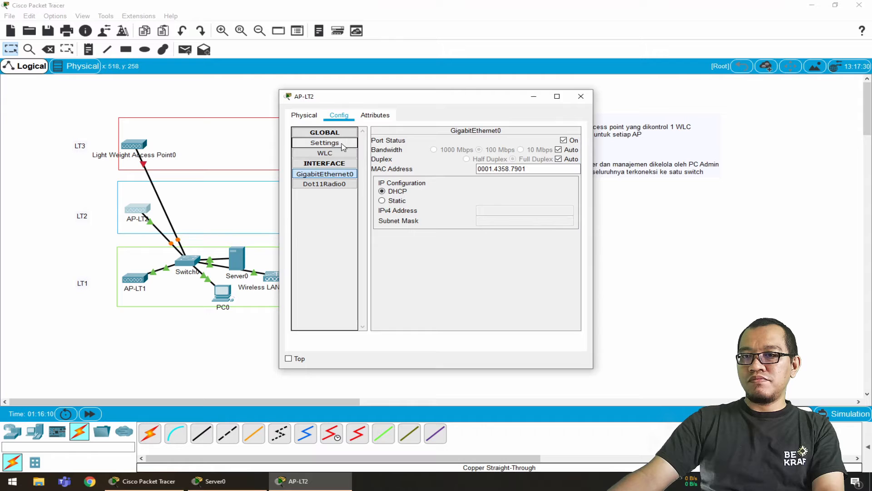
{"action": "left_click", "coordinate": [91, 413]}
{"action": "left_click", "coordinate": [297, 480]}
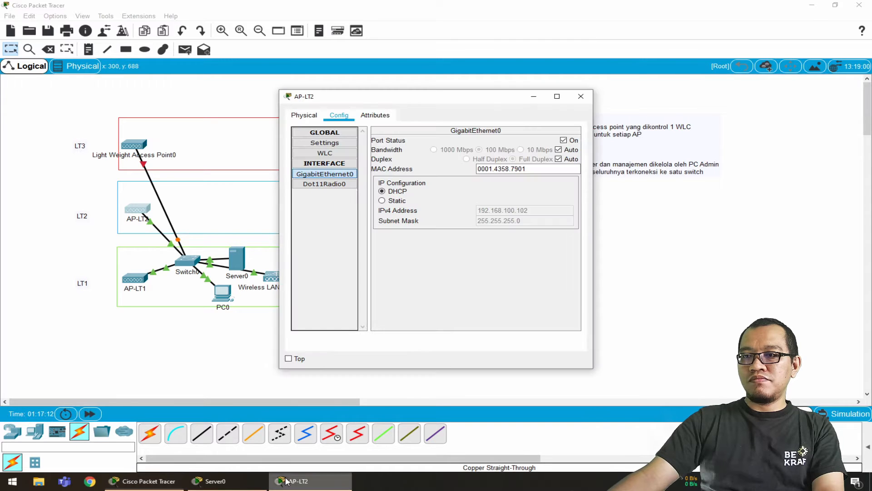
{"action": "left_click", "coordinate": [580, 96]}
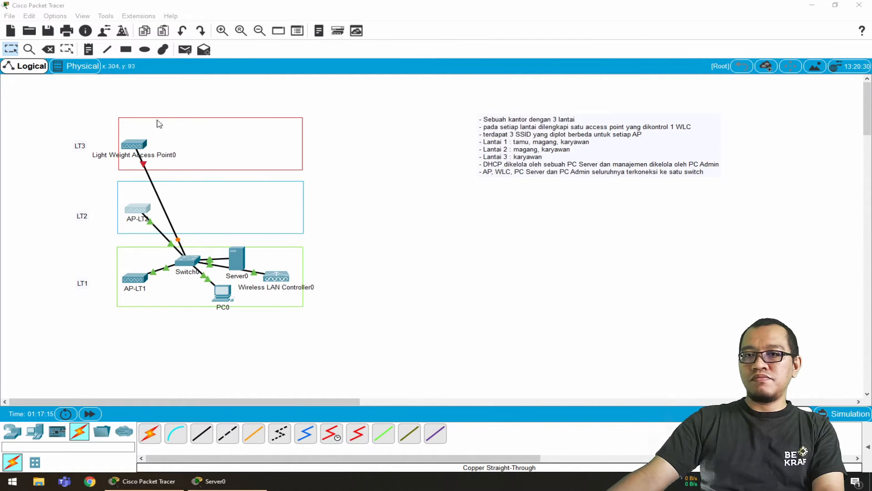
Fit the power adapter to the LT3 access point and rename the device AP-LT3
{"action": "left_click", "coordinate": [137, 147]}
{"action": "left_click_drag", "start_coordinate": [452, 321], "coordinate": [535, 163]}
{"action": "left_click", "coordinate": [339, 115]}
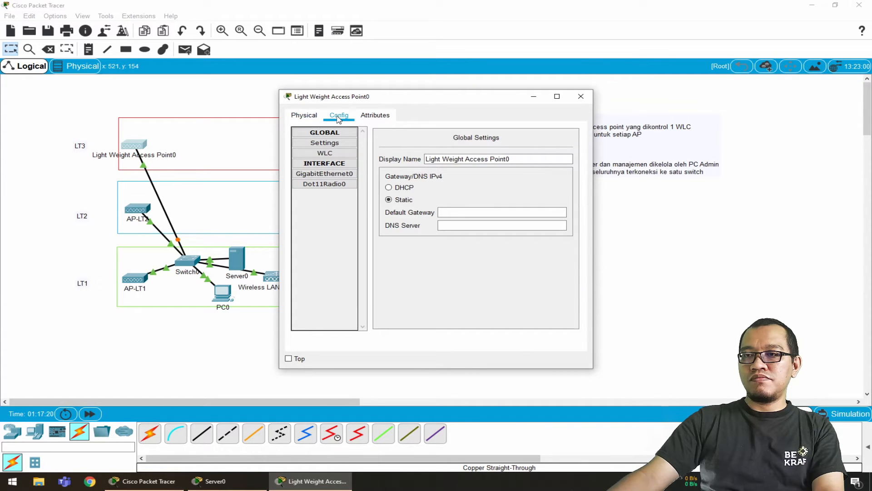
{"action": "triple_click", "coordinate": [478, 159]}
{"action": "type", "text": "AP-LT3"}
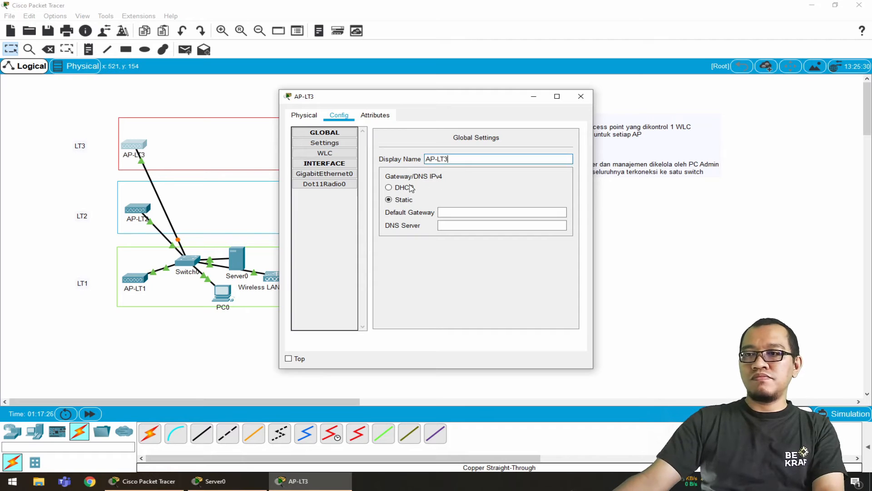
Set AP-LT3's primary WLC controller address to 192.168.100.10
{"action": "left_click", "coordinate": [324, 154]}
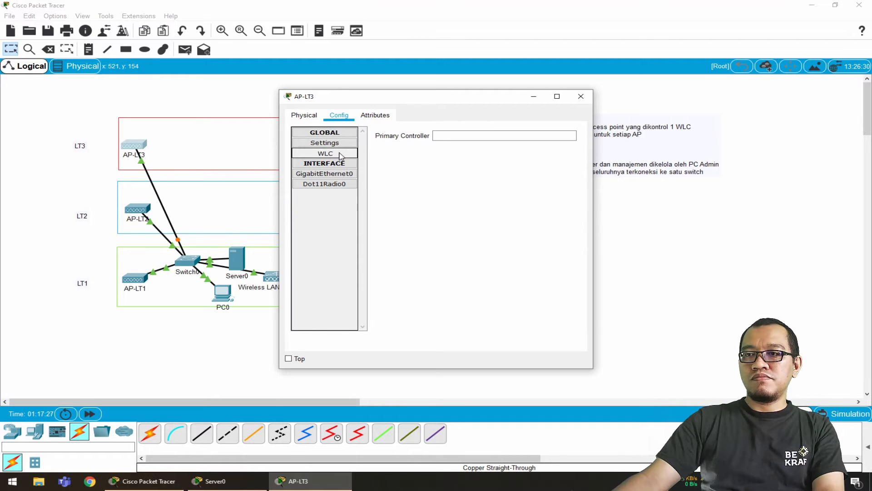
{"action": "left_click", "coordinate": [453, 135]}
{"action": "type", "text": "192.168.100.10"}
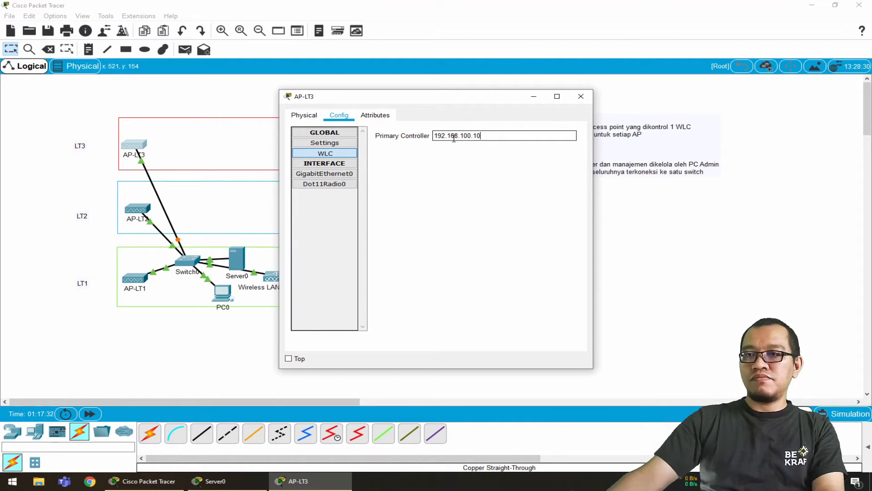
Use DHCP for AP-LT3's GigabitEthernet0 IP configuration
{"action": "left_click", "coordinate": [336, 174]}
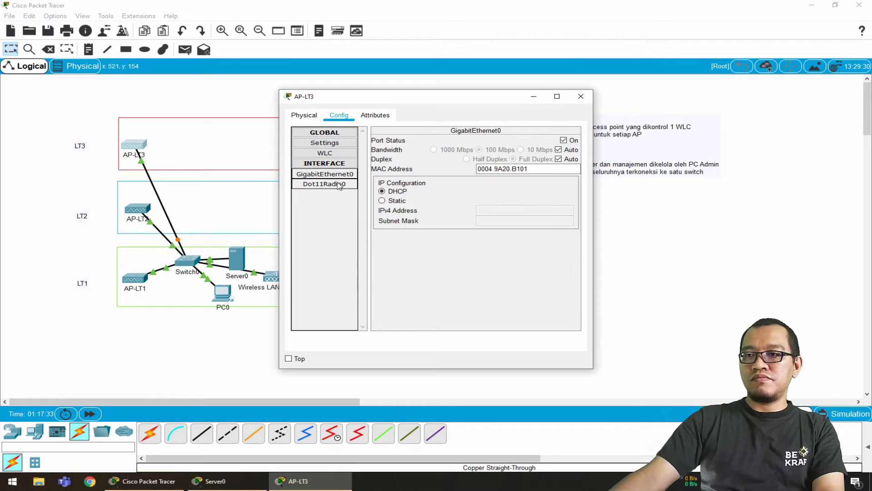
{"action": "left_click", "coordinate": [338, 183]}
{"action": "left_click", "coordinate": [338, 175]}
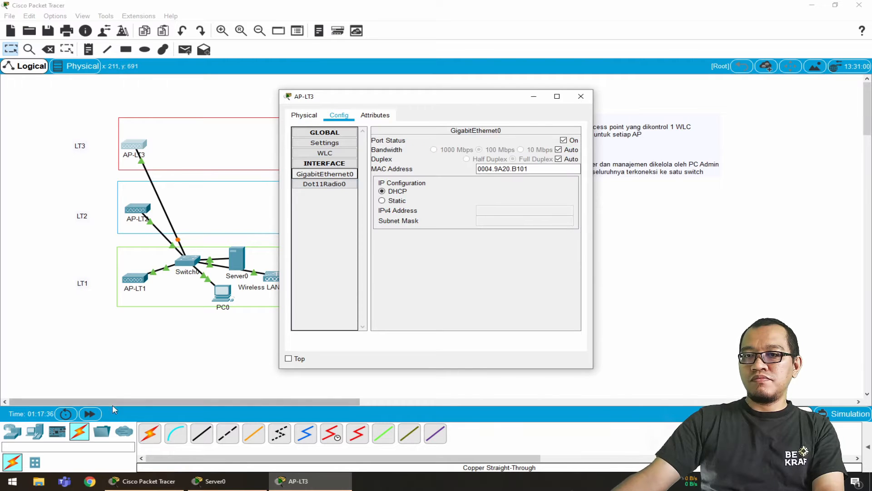
Fast-forward the simulation time, check the address assigned to AP-LT3's GigabitEthernet0 interface, and close its window
{"action": "left_click", "coordinate": [89, 415]}
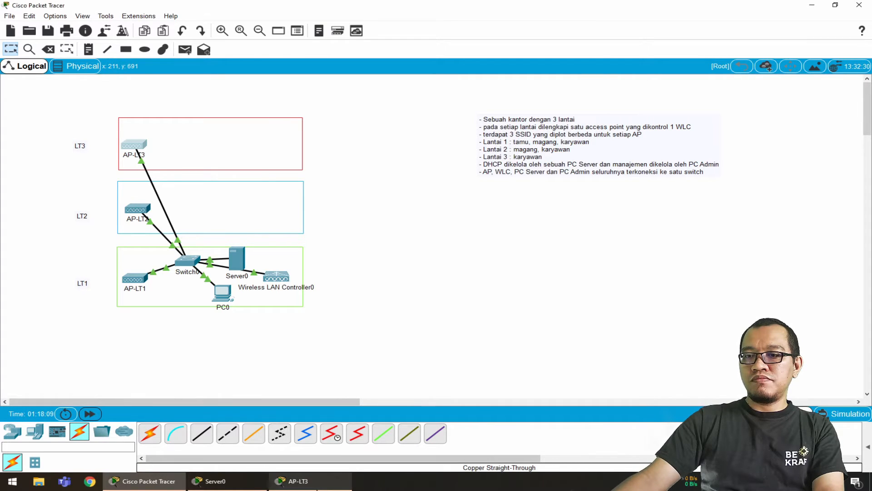
{"action": "left_click", "coordinate": [298, 480]}
{"action": "left_click", "coordinate": [325, 142]}
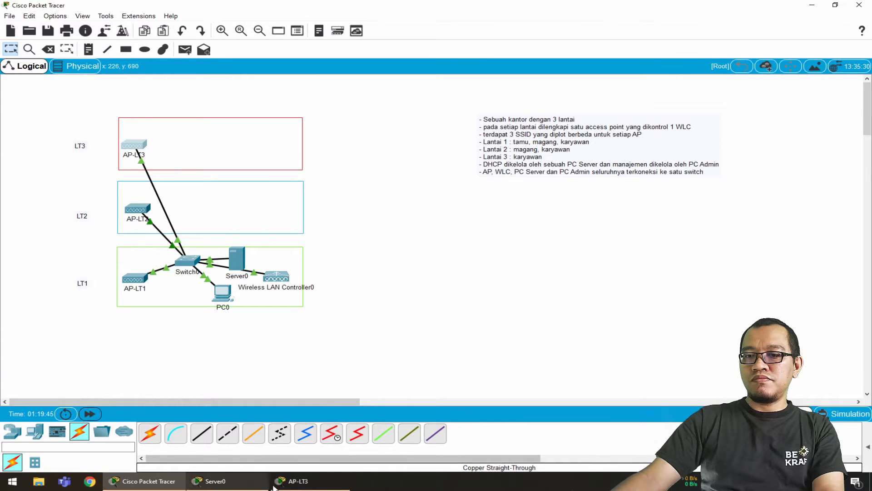
{"action": "left_click", "coordinate": [298, 480]}
{"action": "left_click", "coordinate": [344, 175]}
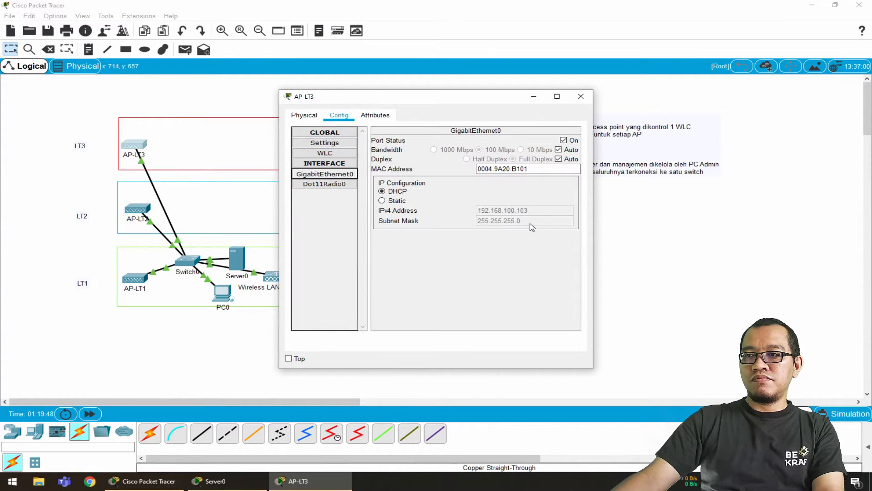
{"action": "left_click", "coordinate": [581, 96]}
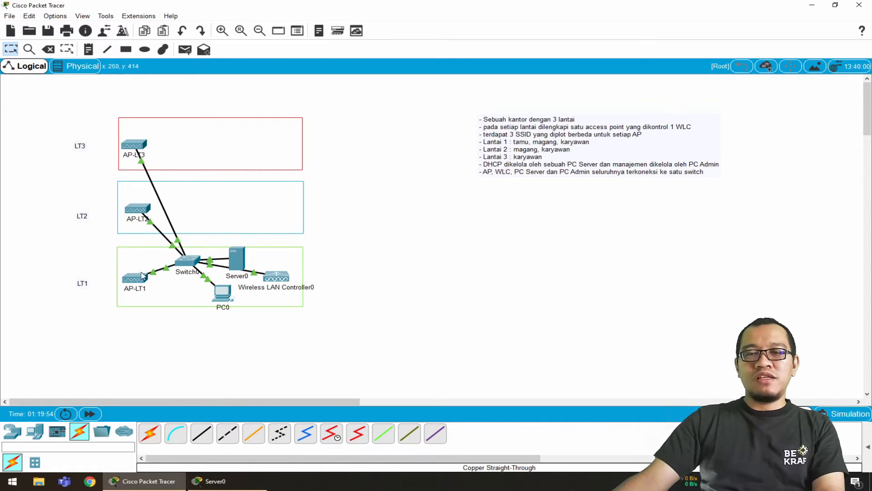
{"action": "mouse_move", "coordinate": [135, 280]}
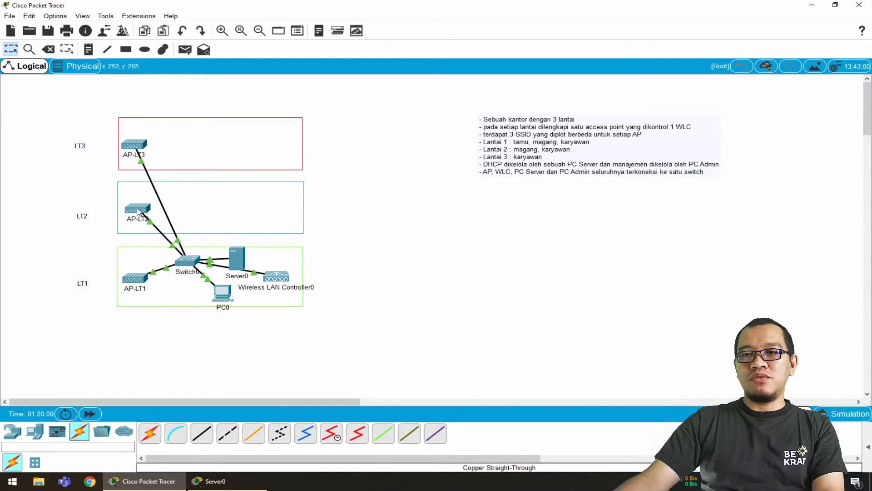
{"action": "mouse_move", "coordinate": [139, 212]}
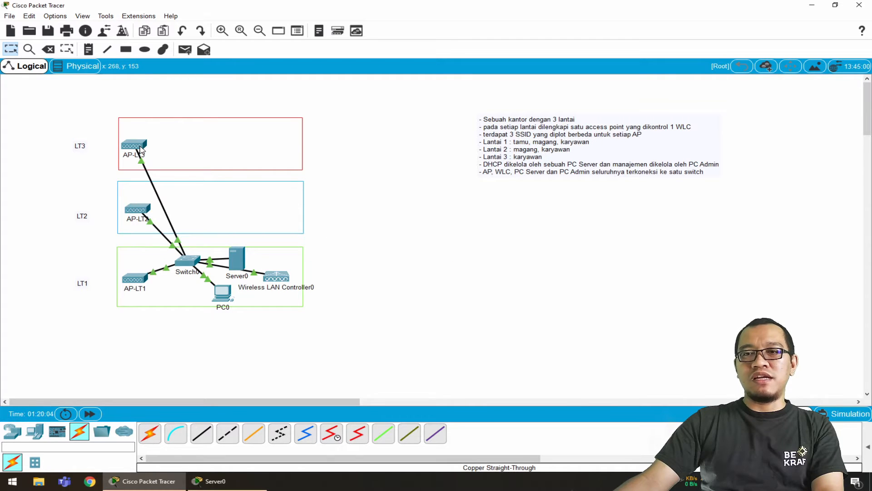
Re-enter 192.168.100.10 as AP-LT3's primary WLC controller address and close the device window
{"action": "mouse_move", "coordinate": [142, 149]}
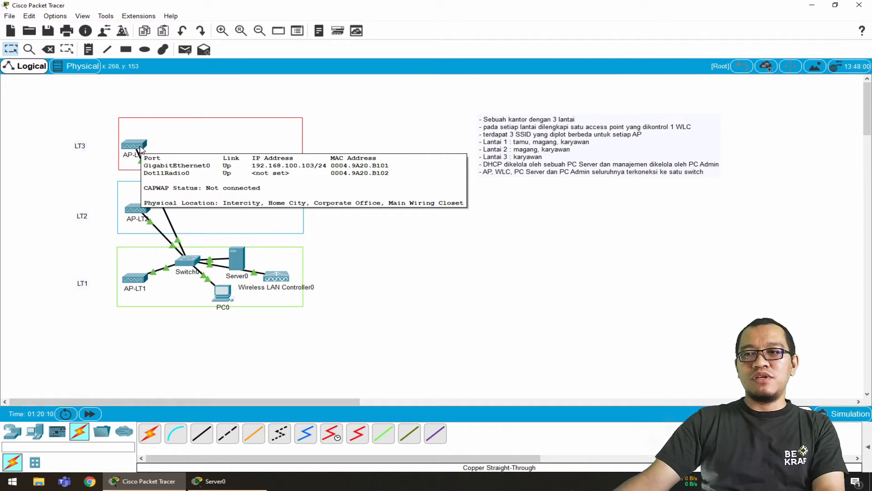
{"action": "left_click", "coordinate": [141, 149]}
{"action": "left_click", "coordinate": [343, 155]}
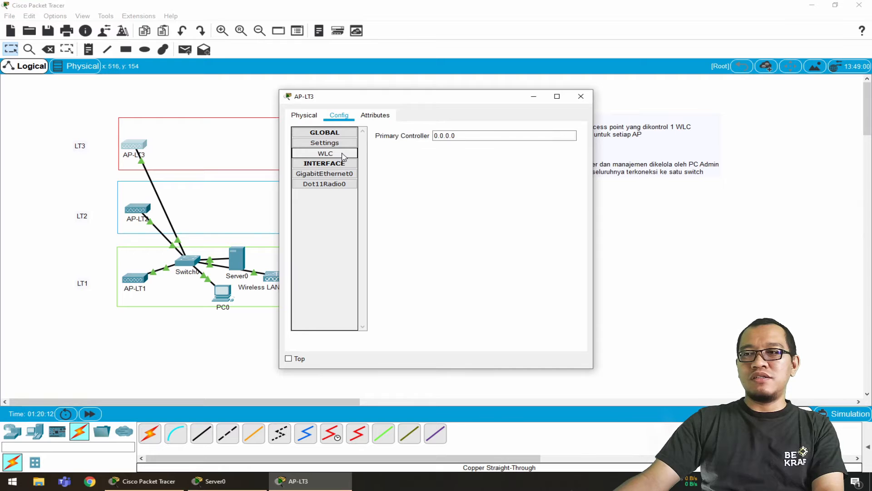
{"action": "left_click", "coordinate": [473, 135]}
{"action": "double_click", "coordinate": [473, 135]}
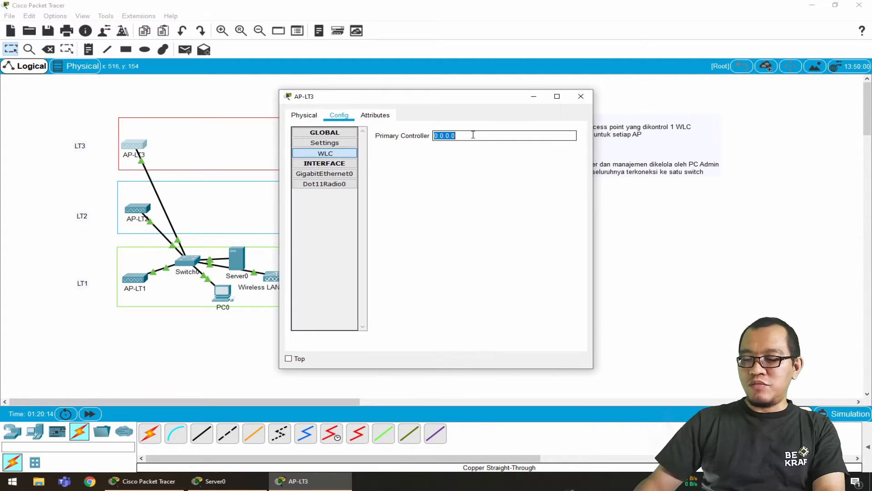
{"action": "type", "text": "192.168.10"}
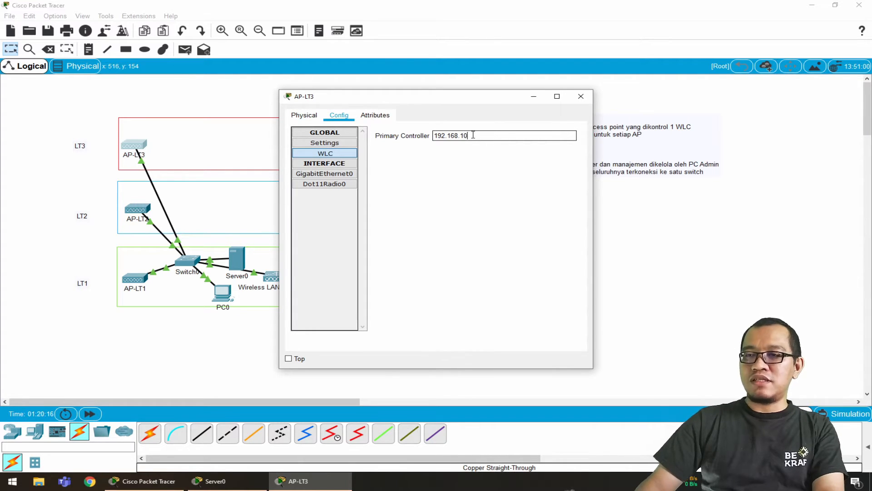
{"action": "type", "text": "0.10"}
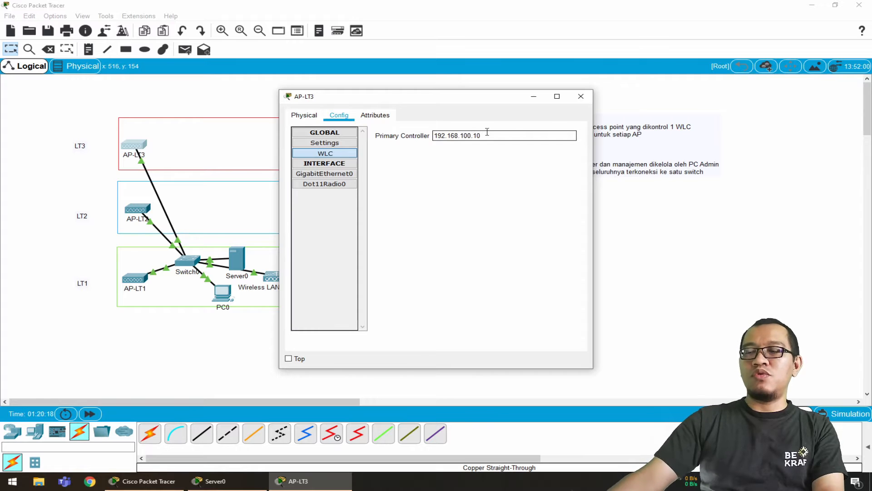
{"action": "left_click", "coordinate": [332, 144]}
{"action": "left_click", "coordinate": [581, 96]}
Set AP-LT2's primary WLC controller address to 192.168.100.10 and close the device window
{"action": "left_click", "coordinate": [136, 212]}
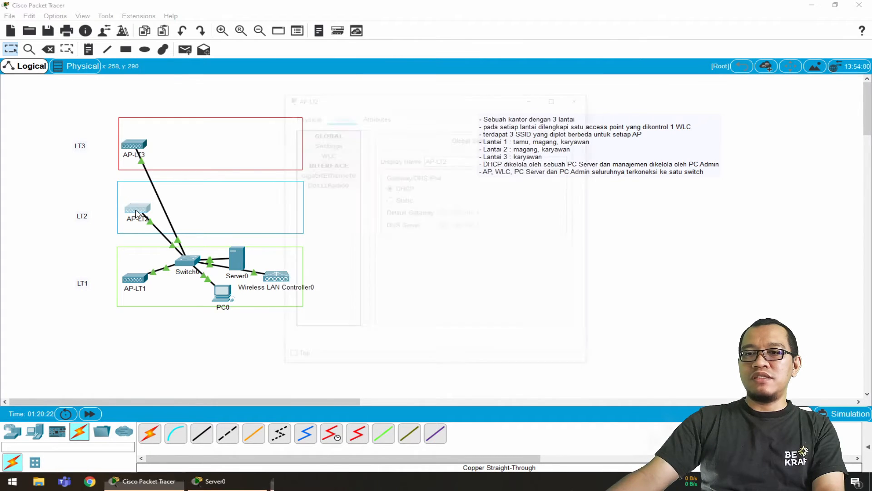
{"action": "left_click", "coordinate": [325, 153]}
{"action": "double_click", "coordinate": [452, 136]}
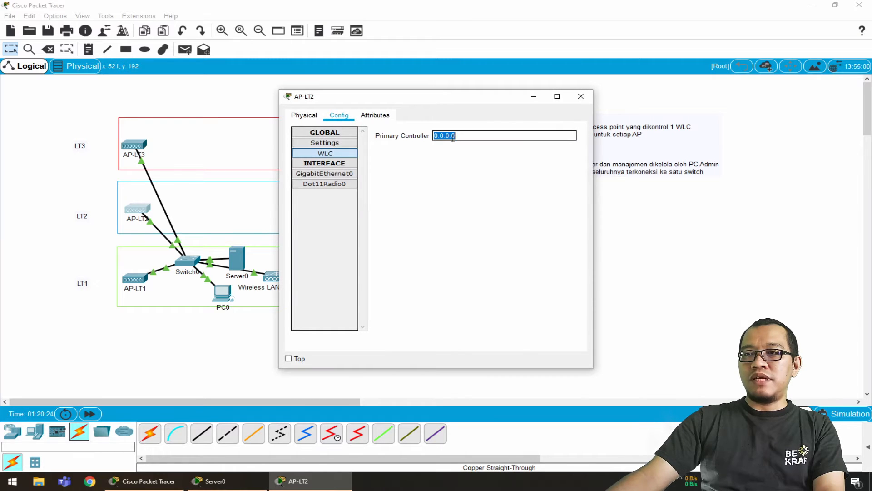
{"action": "type", "text": "192.168.100.10"}
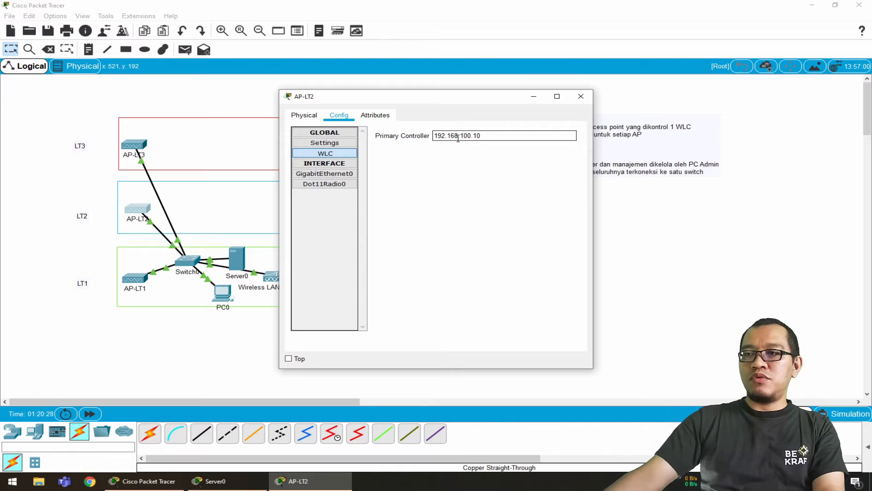
{"action": "key", "text": "Return"}
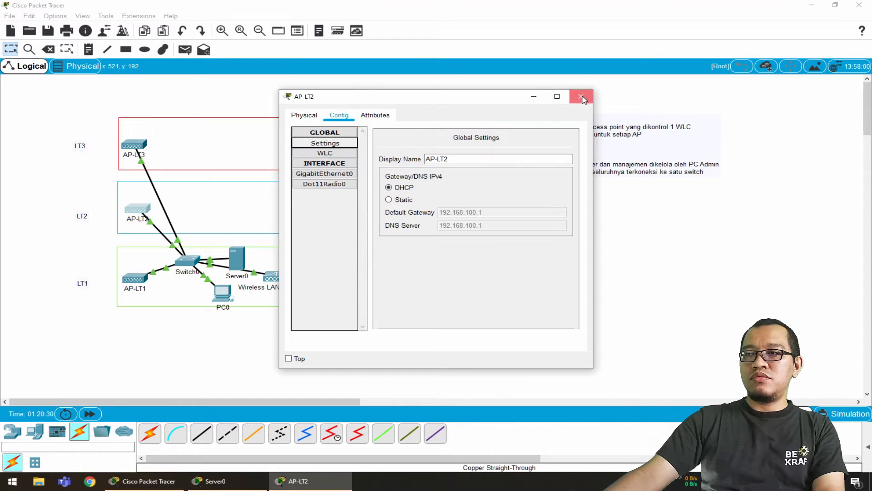
{"action": "left_click", "coordinate": [581, 97]}
Set AP-LT1's primary WLC controller address to 192.168.100.10 and close the device window
{"action": "left_click", "coordinate": [135, 278]}
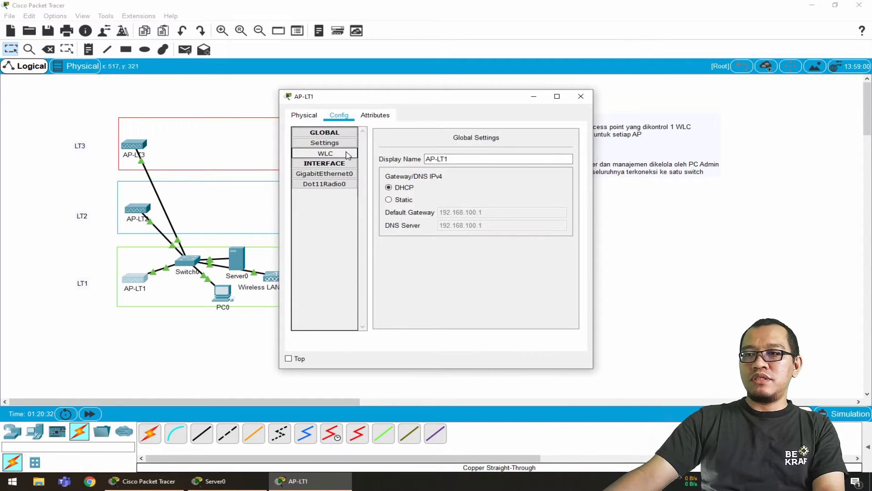
{"action": "left_click", "coordinate": [325, 153]}
{"action": "double_click", "coordinate": [473, 136]}
{"action": "type", "text": "19"}
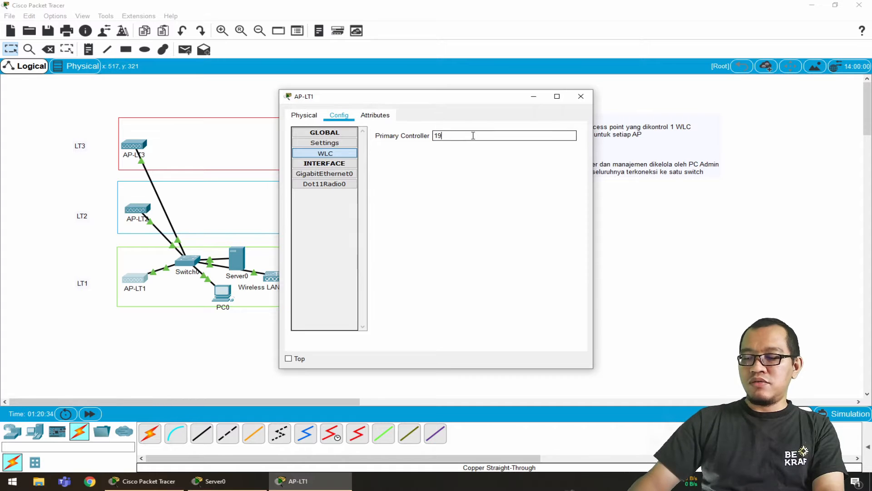
{"action": "type", "text": "2.168.100.10"}
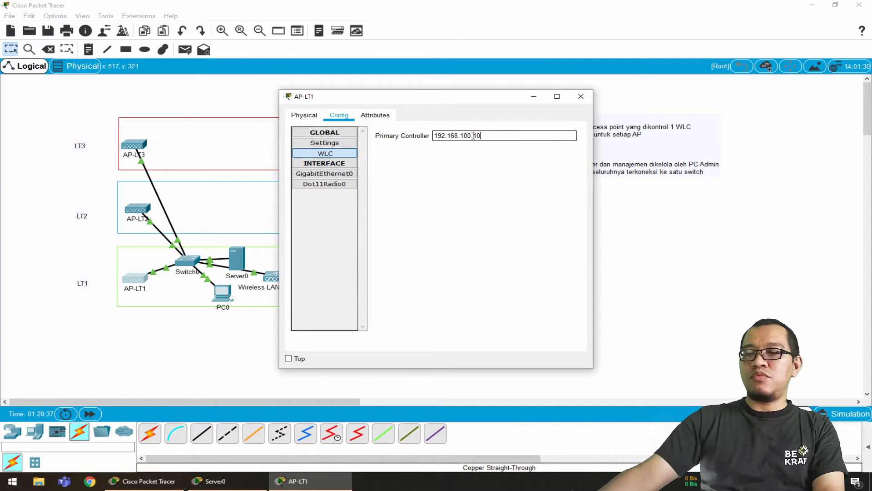
{"action": "left_click", "coordinate": [321, 163]}
{"action": "left_click", "coordinate": [324, 143]}
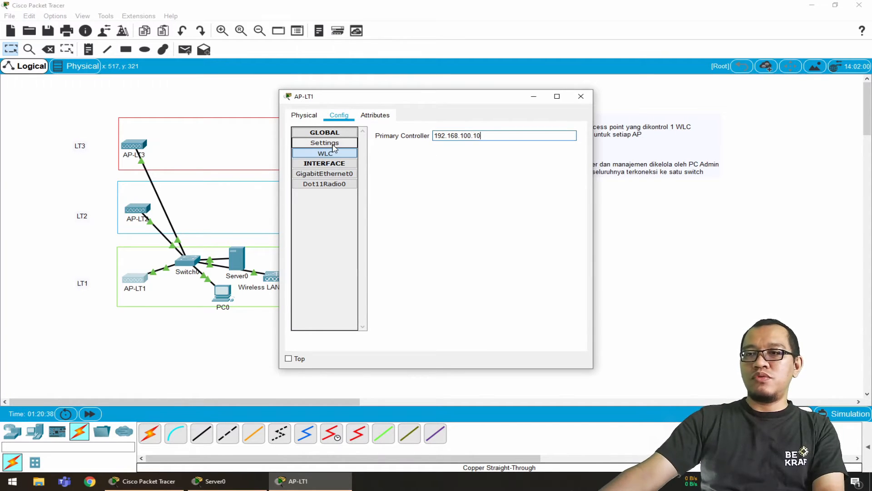
{"action": "left_click", "coordinate": [583, 101]}
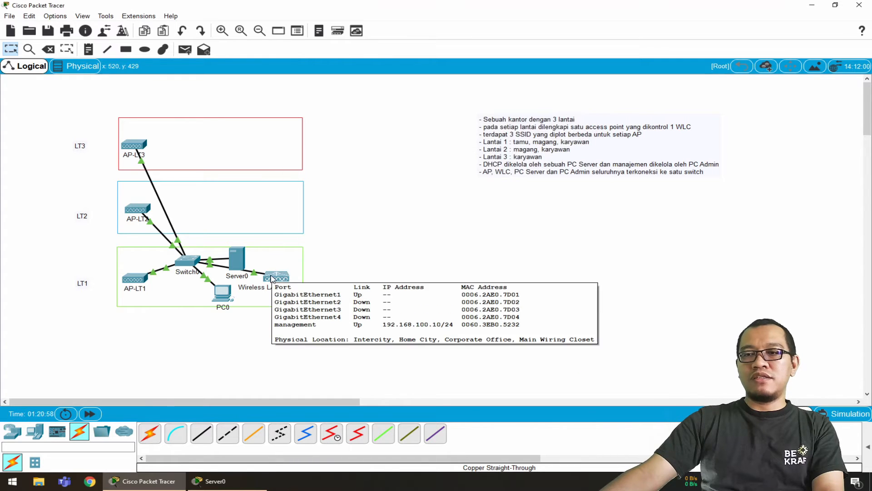
Open the wireless LAN controller's web page at 192.168.100.10 in PC0's web browser and maximize the PC0 window
{"action": "mouse_move", "coordinate": [222, 297]}
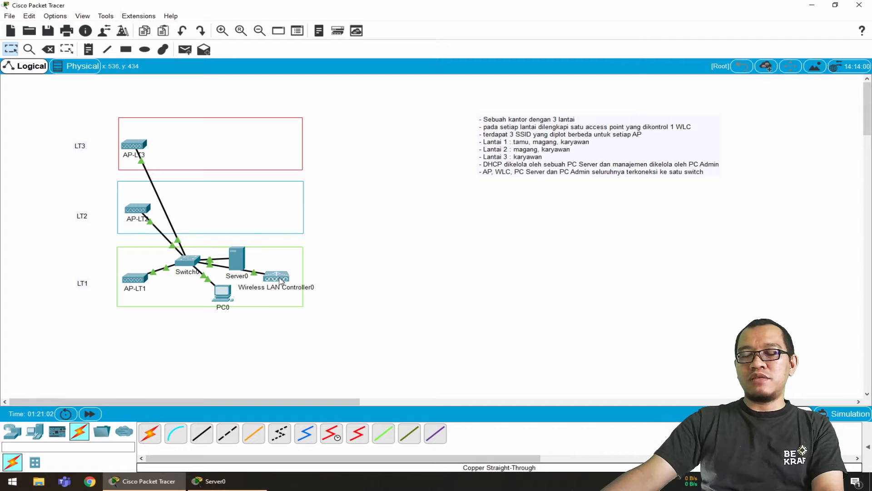
{"action": "left_click", "coordinate": [226, 296]}
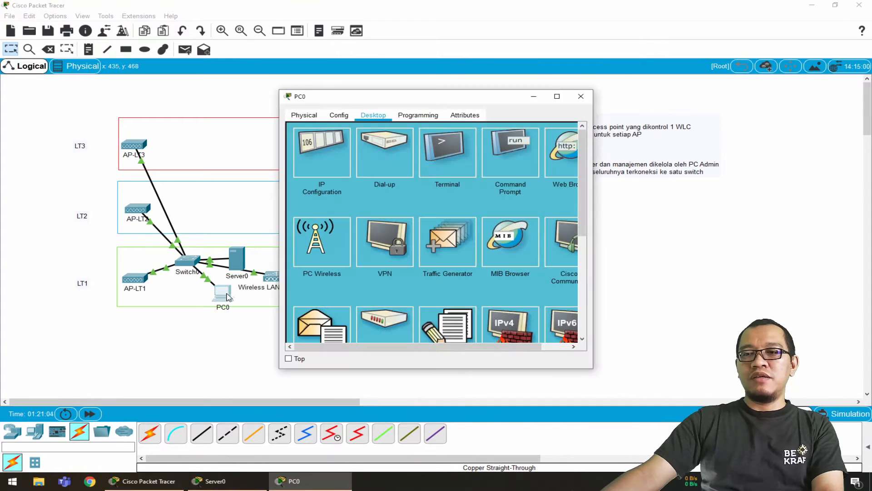
{"action": "left_click", "coordinate": [566, 150]}
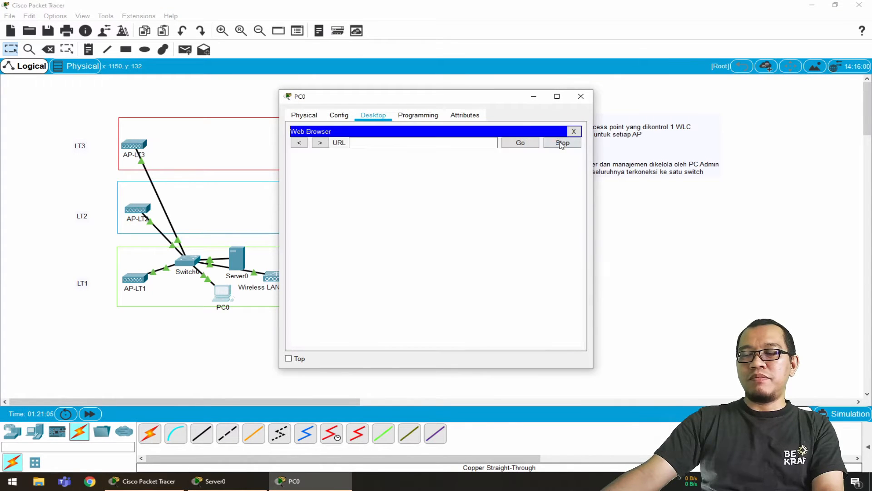
{"action": "left_click_drag", "start_coordinate": [500, 100], "coordinate": [464, 103]}
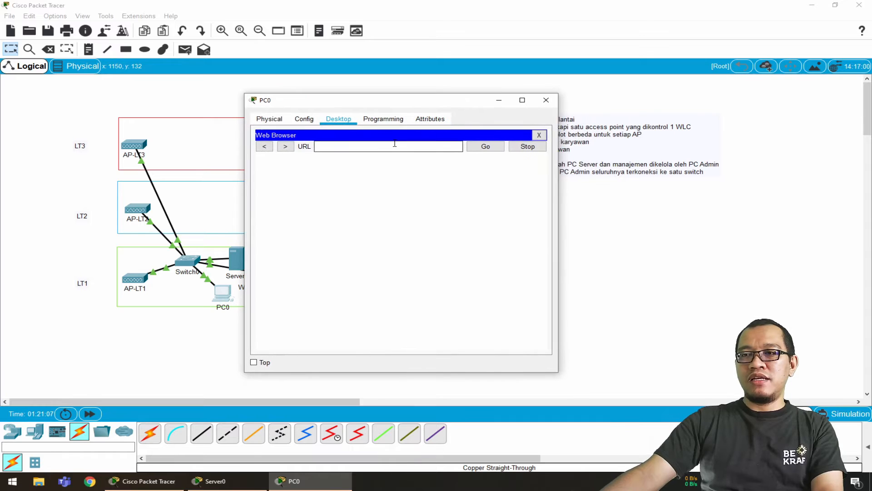
{"action": "type", "text": "192."}
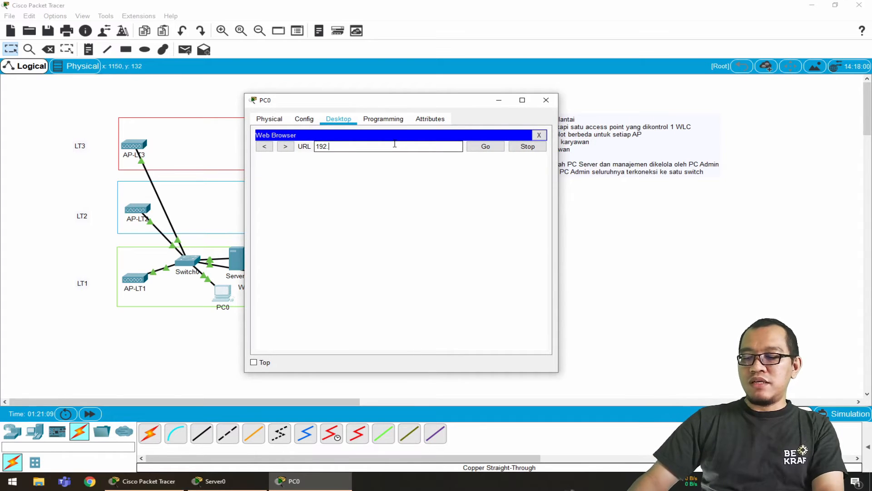
{"action": "type", "text": "168.100."}
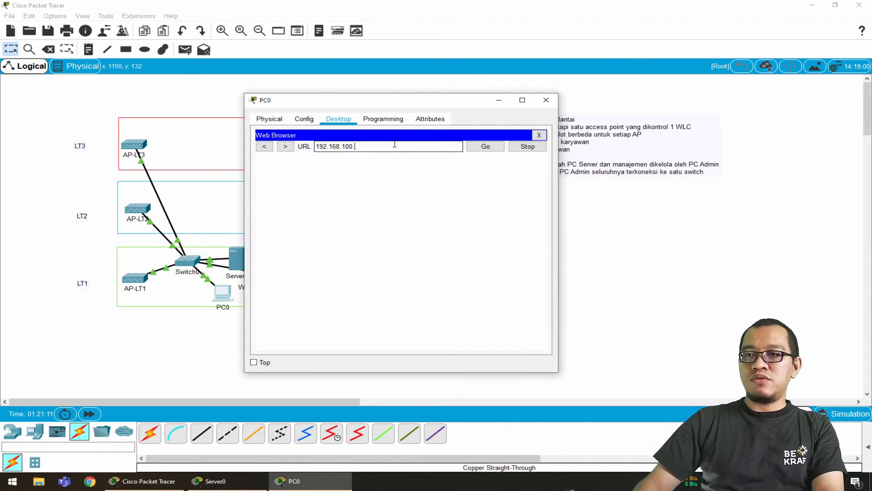
{"action": "type", "text": "10"}
{"action": "key", "text": "Return"}
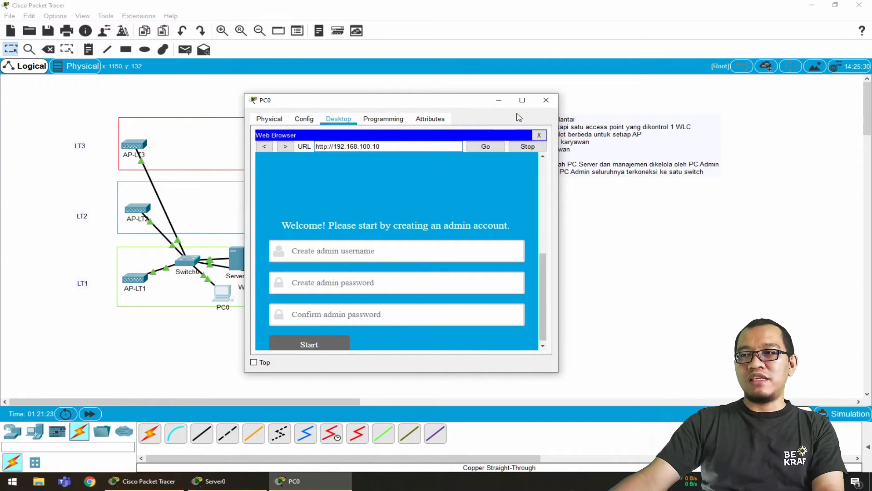
{"action": "left_click", "coordinate": [522, 100]}
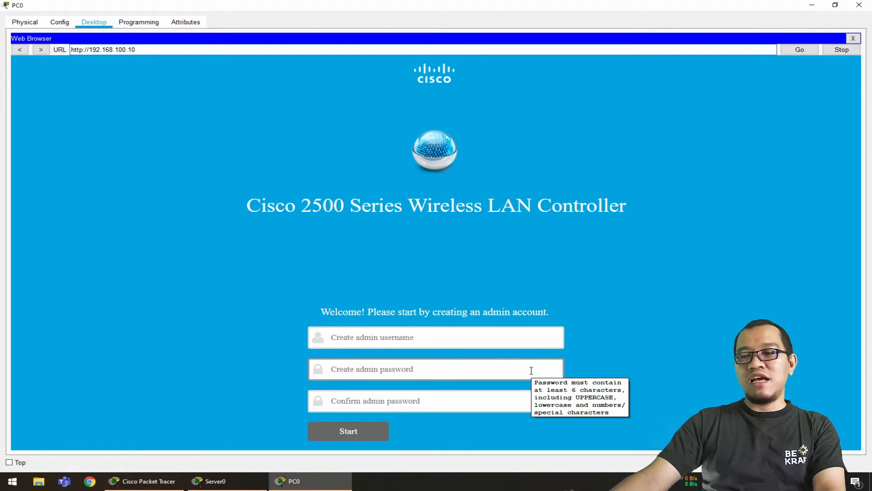
Create the controller's admin account with username admin, enter and confirm the admin password, and start the controller setup
{"action": "left_click", "coordinate": [524, 339]}
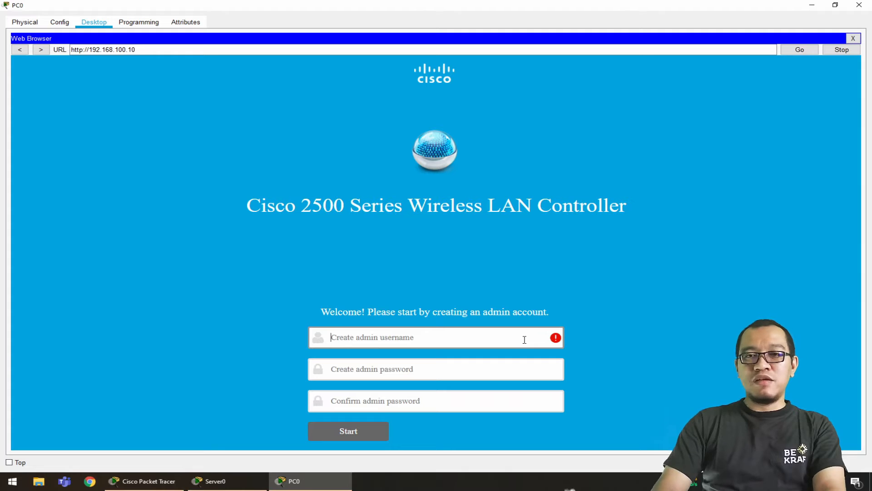
{"action": "type", "text": "admin"}
{"action": "key", "text": "Tab"}
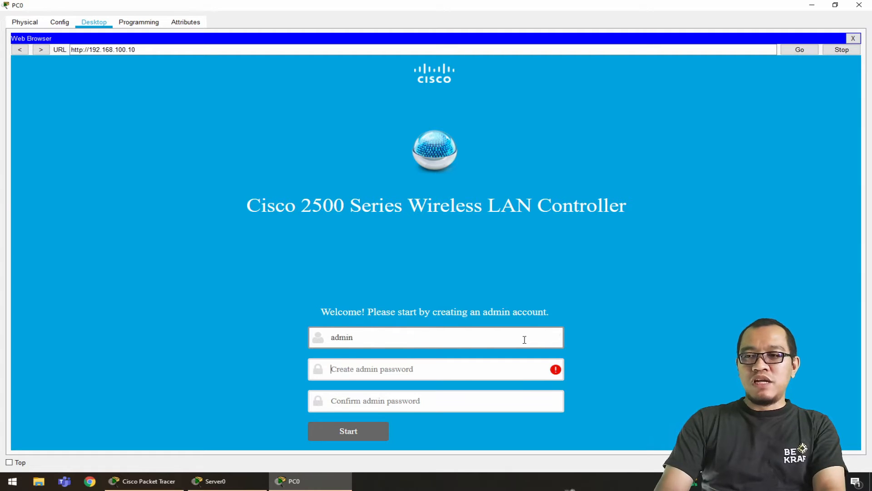
{"action": "type", "text": "••"}
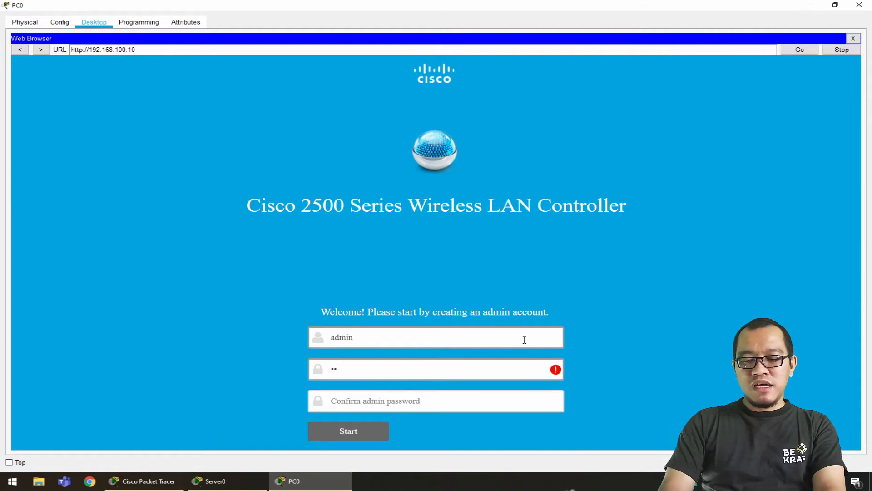
{"action": "type", "text": "••••"}
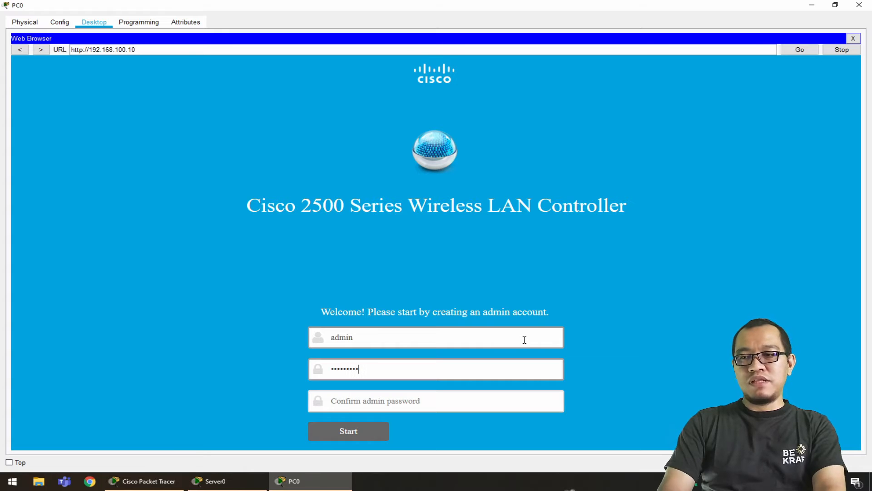
{"action": "type", "text": "•••"}
{"action": "key", "text": "Tab"}
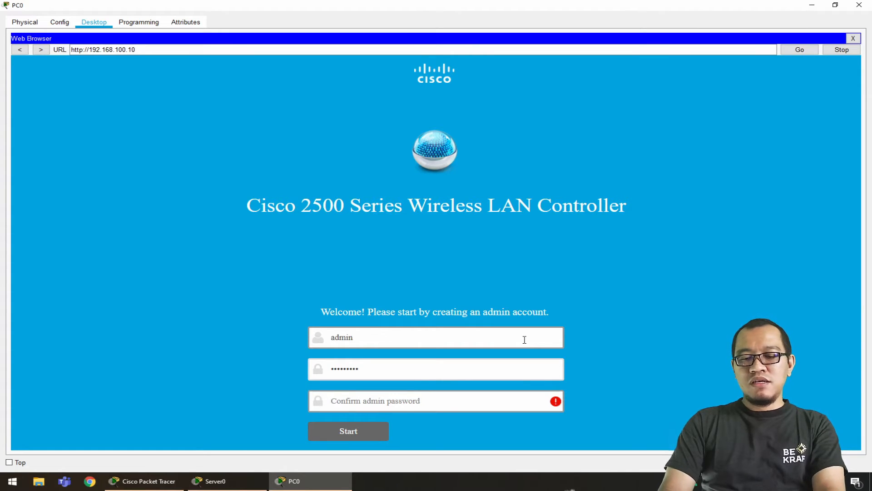
{"action": "type", "text": "••••••••"}
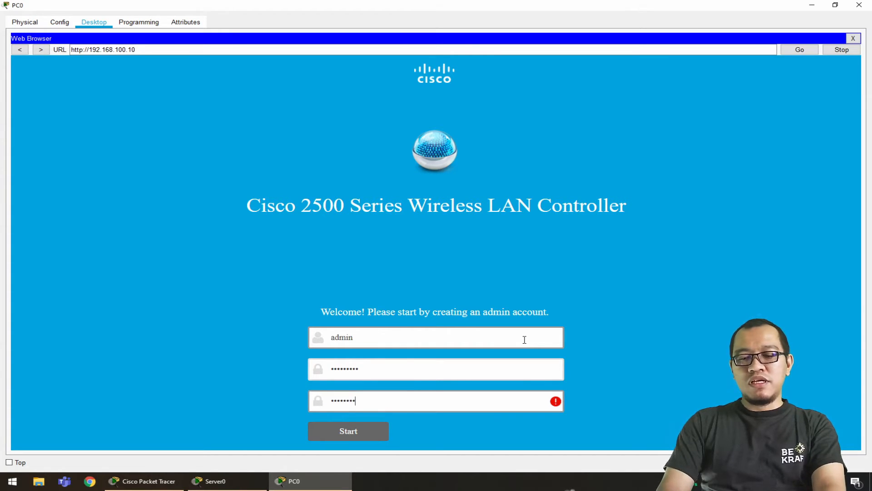
{"action": "type", "text": "•"}
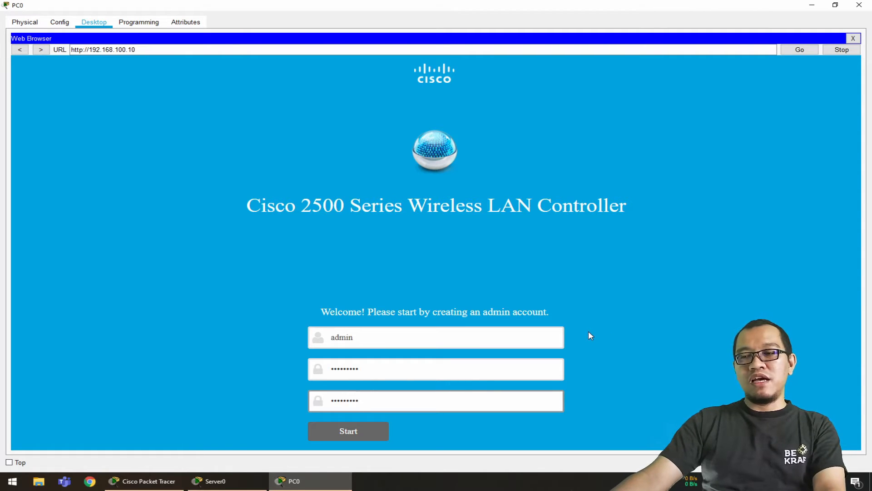
{"action": "left_click", "coordinate": [364, 432]}
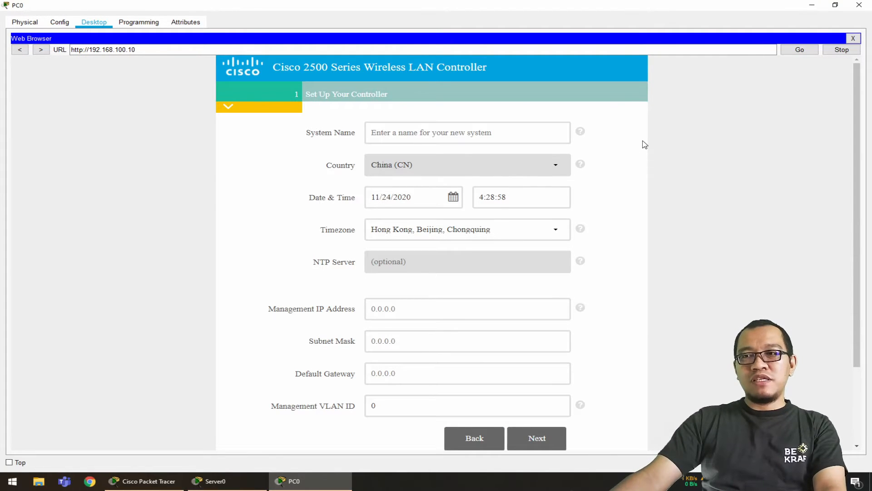
Set the controller's system name to Jaringan Kantor in the setup form
{"action": "left_click", "coordinate": [559, 135]}
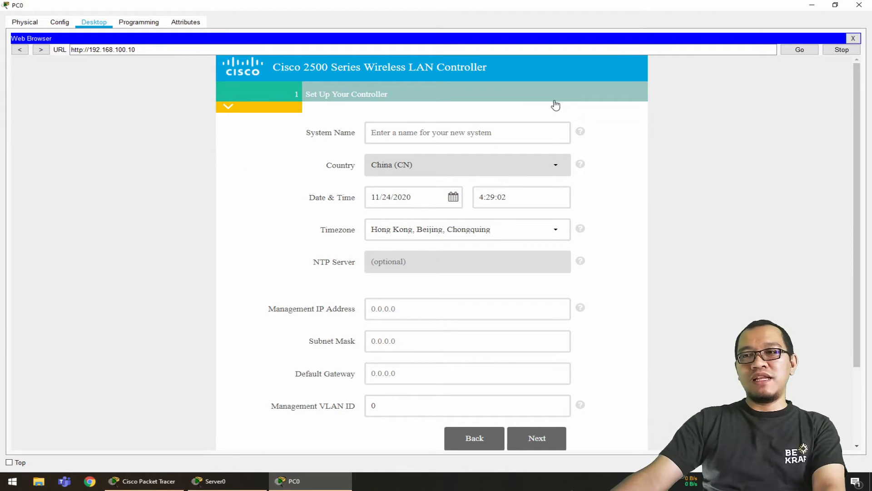
{"action": "left_click", "coordinate": [527, 130]}
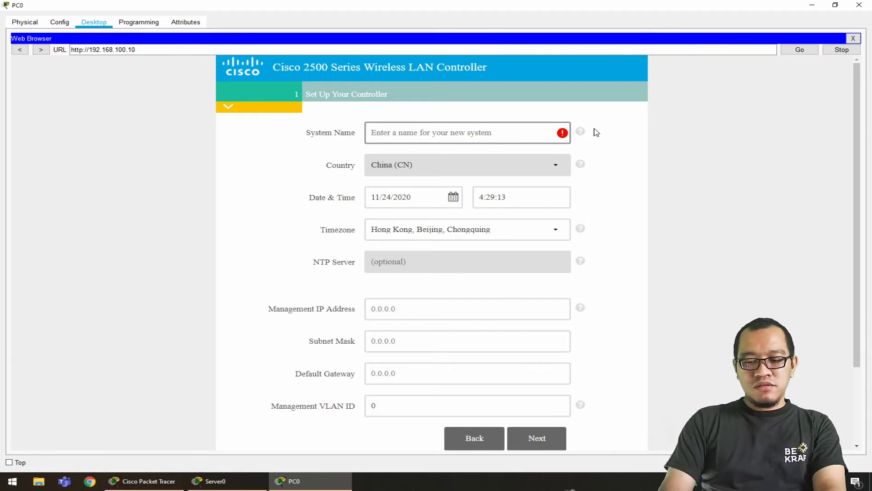
{"action": "type", "text": "Jaringan"}
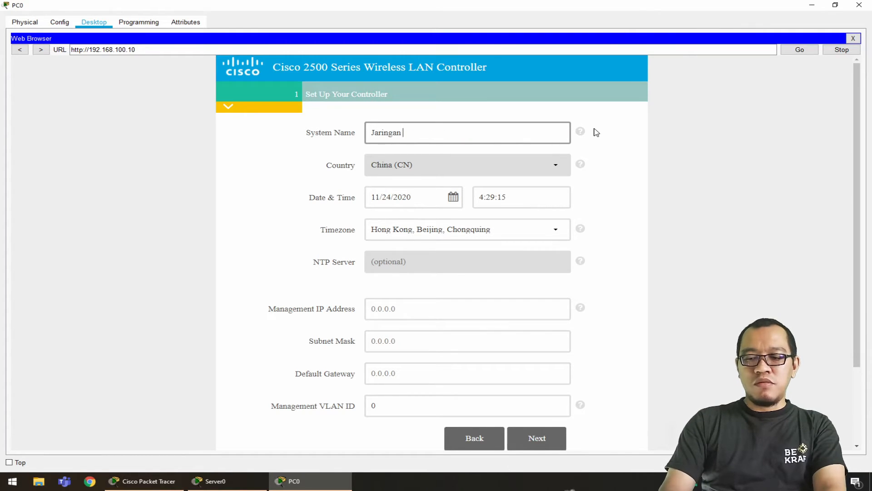
{"action": "type", "text": " Kamp"}
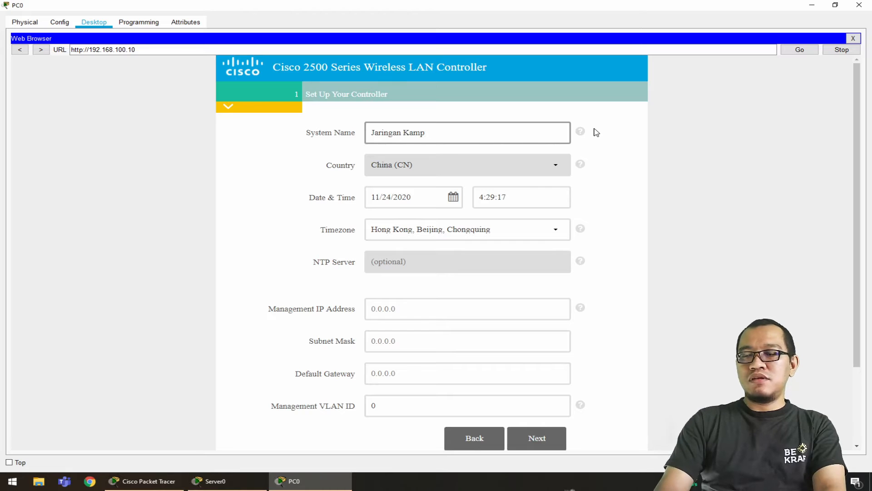
{"action": "key", "text": "BackSpace"}
{"action": "key", "text": "BackSpace"}
{"action": "key", "text": "BackSpace"}
{"action": "type", "text": "antor"}
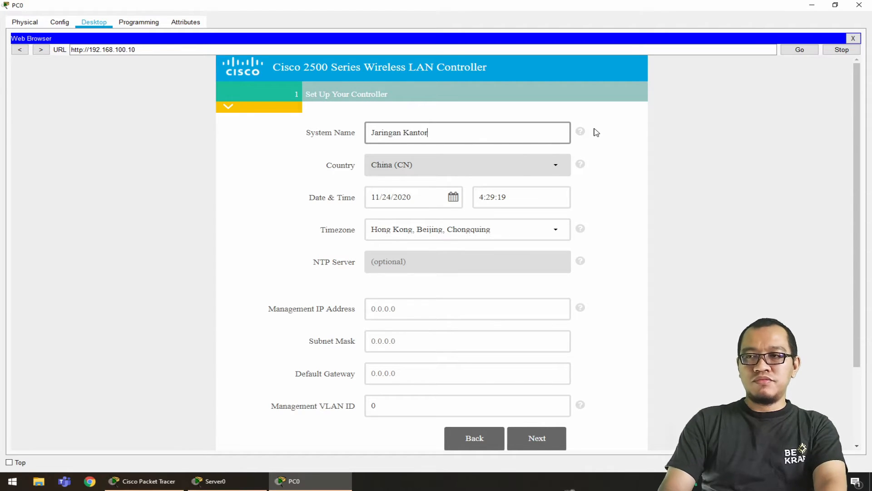
{"action": "type", "text": " AB"}
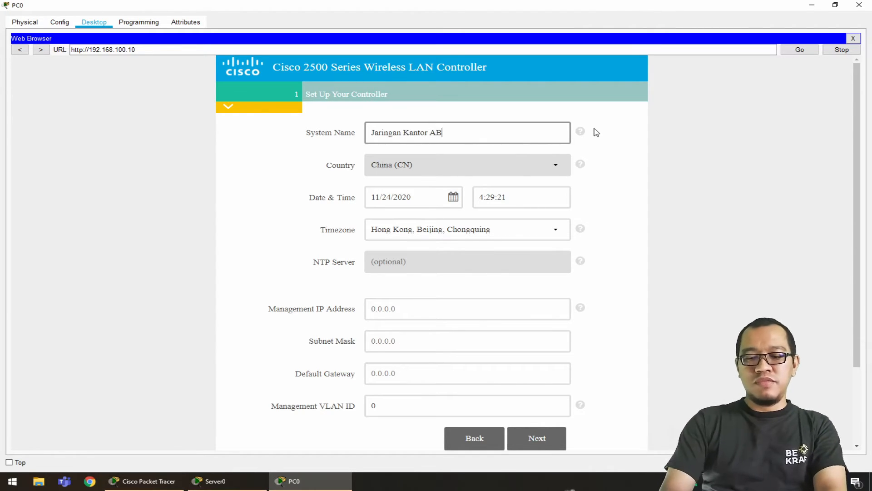
{"action": "type", "text": "C"}
Complete the controller's system name as Jaringan Kantor ABC in the setup form
{"action": "left_click", "coordinate": [629, 155]}
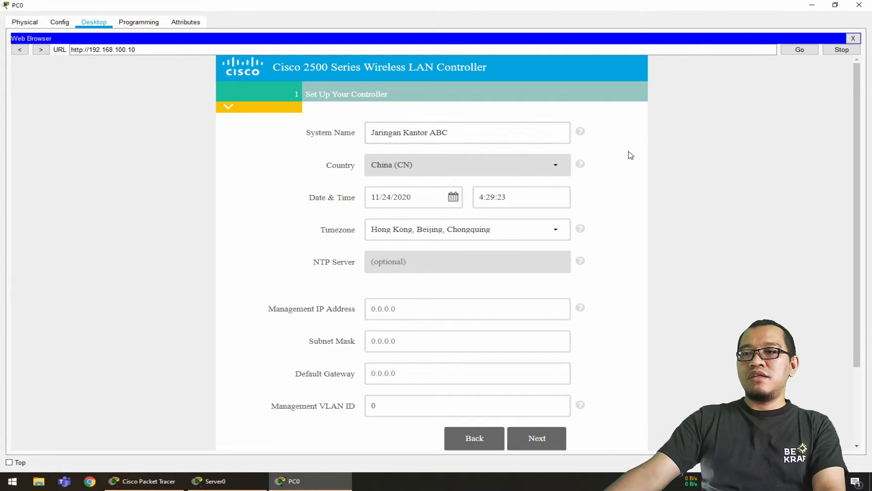
Set the controller's management IP address to 192.168.100.10 and its subnet mask to 255.255.255.0
{"action": "scroll", "coordinate": [631, 155], "scroll_direction": "down", "scroll_amount": 2}
{"action": "left_click", "coordinate": [410, 253]}
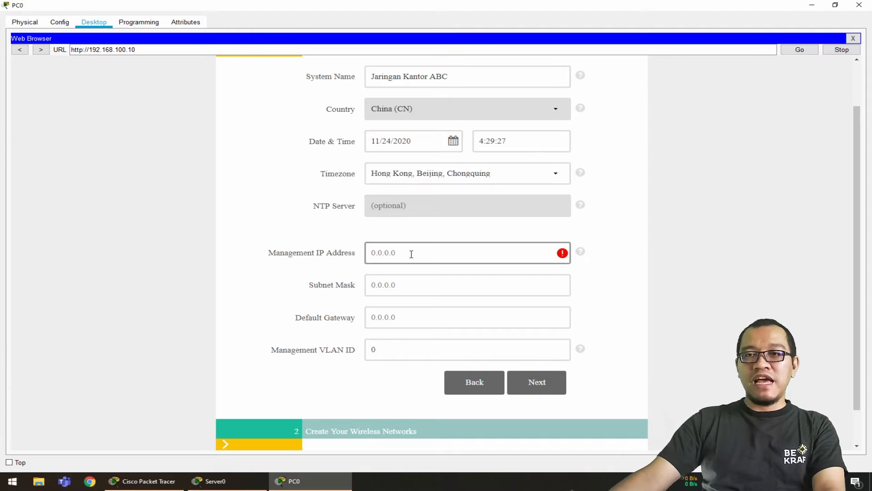
{"action": "type", "text": "192"}
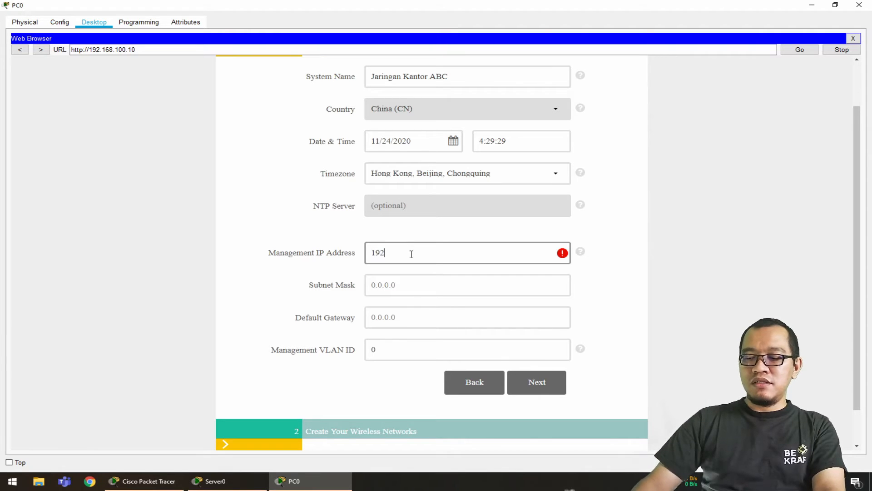
{"action": "type", "text": ".168.100."}
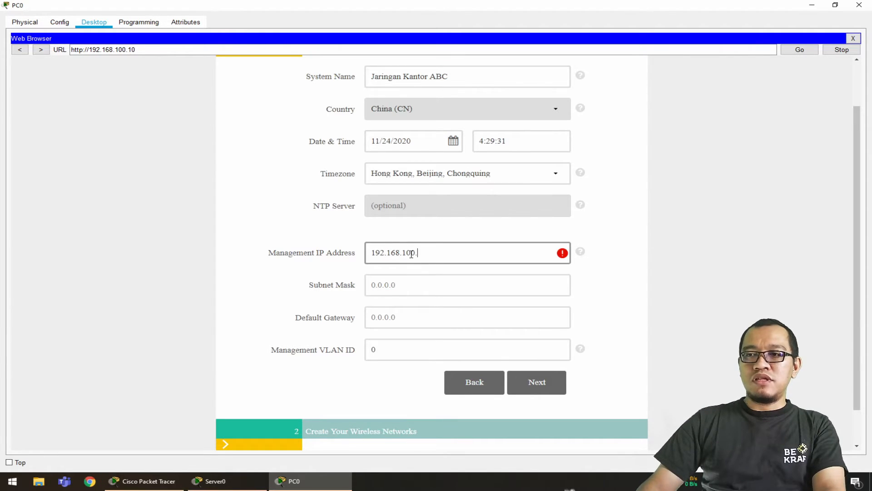
{"action": "type", "text": "10"}
{"action": "key", "text": "Tab"}
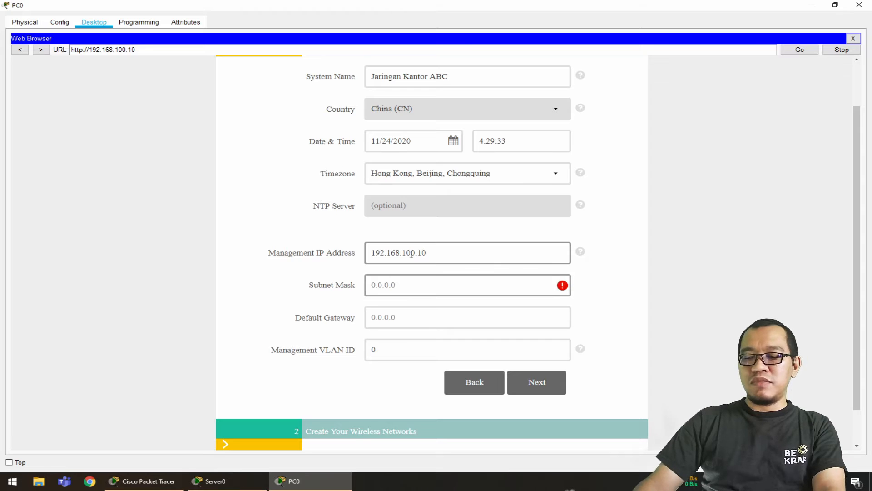
{"action": "type", "text": "255.255."}
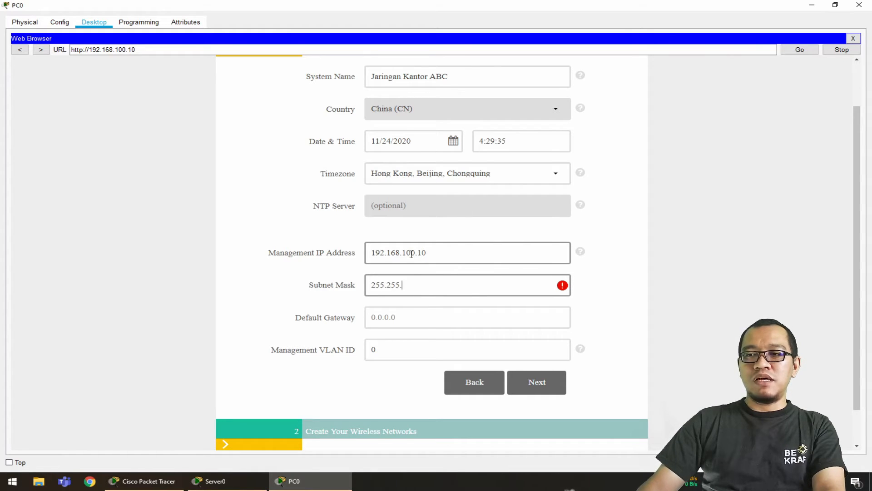
{"action": "type", "text": "255.0"}
{"action": "key", "text": "Tab"}
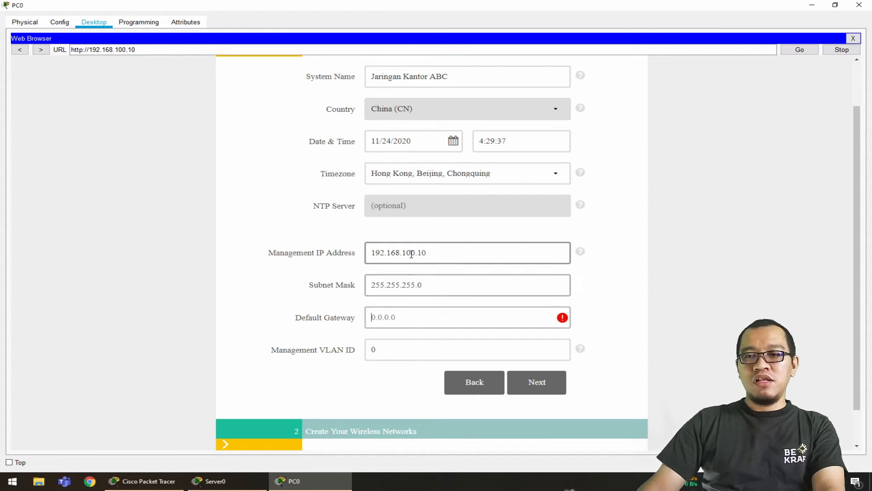
Set the controller's default gateway to 192.168.100.1 and continue to the wireless networks setup
{"action": "type", "text": "192.16"}
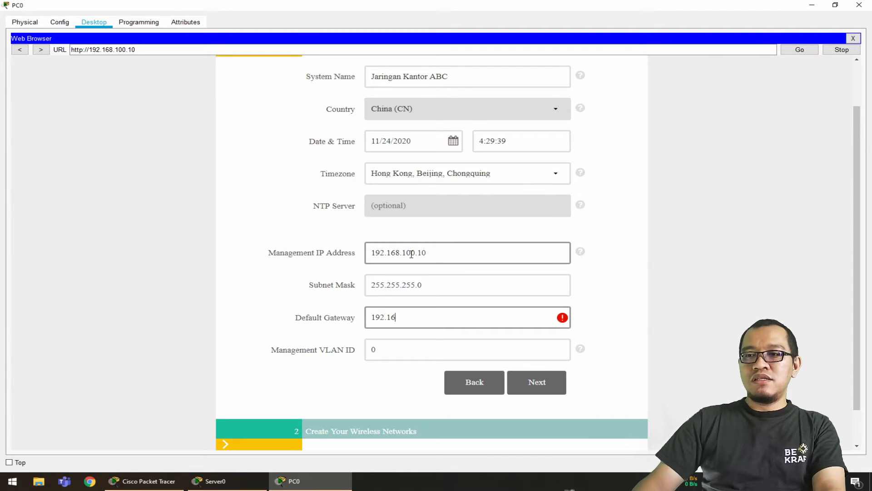
{"action": "type", "text": "8.100."}
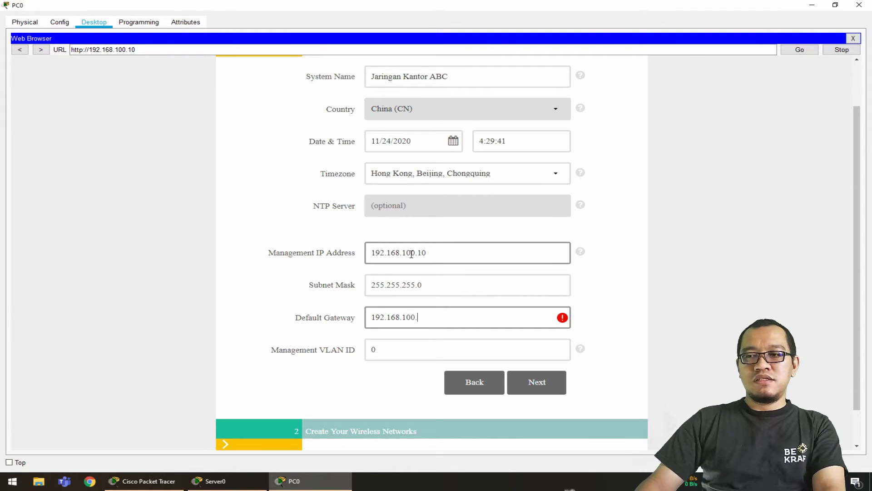
{"action": "type", "text": "1"}
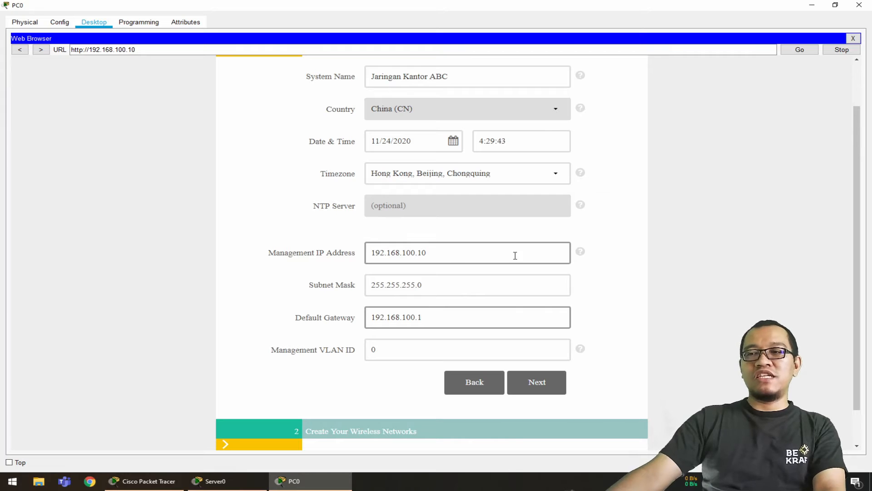
{"action": "left_click", "coordinate": [544, 386]}
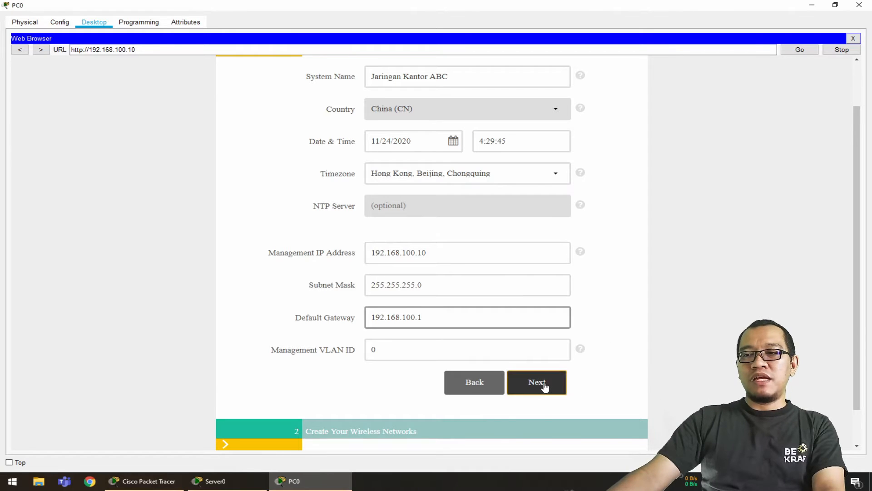
Name the employee network karyawan and check the SSID requirements in the topology notes
{"action": "left_click", "coordinate": [524, 146]}
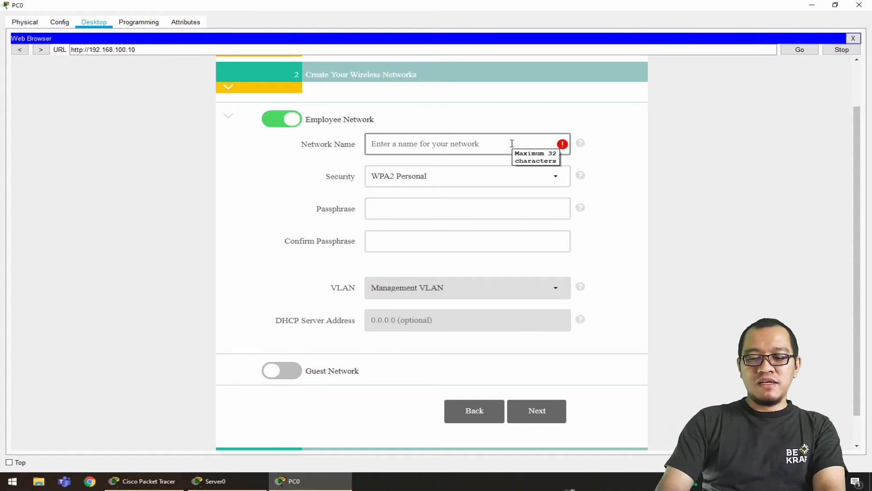
{"action": "type", "text": "karyawan"}
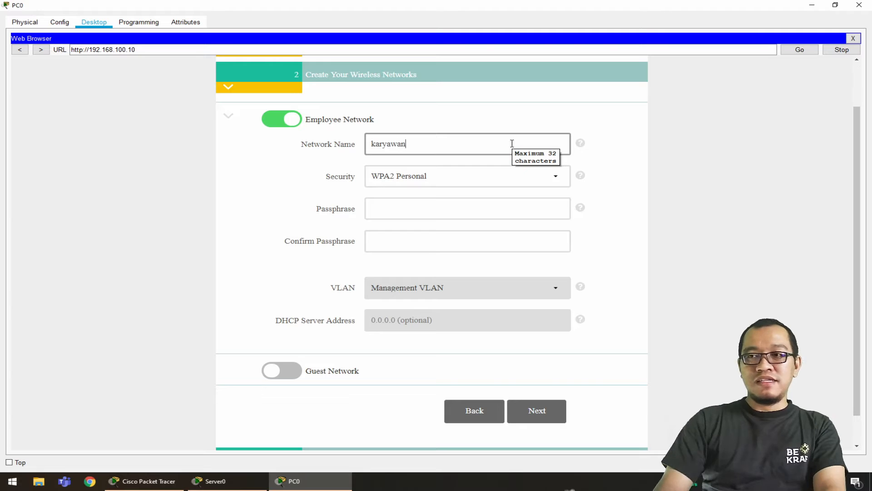
{"action": "left_click", "coordinate": [143, 480]}
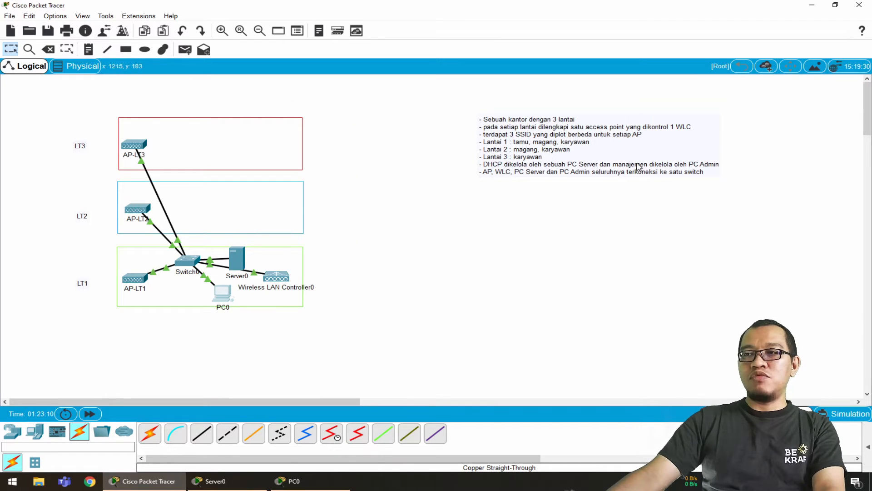
{"action": "left_click", "coordinate": [294, 481]}
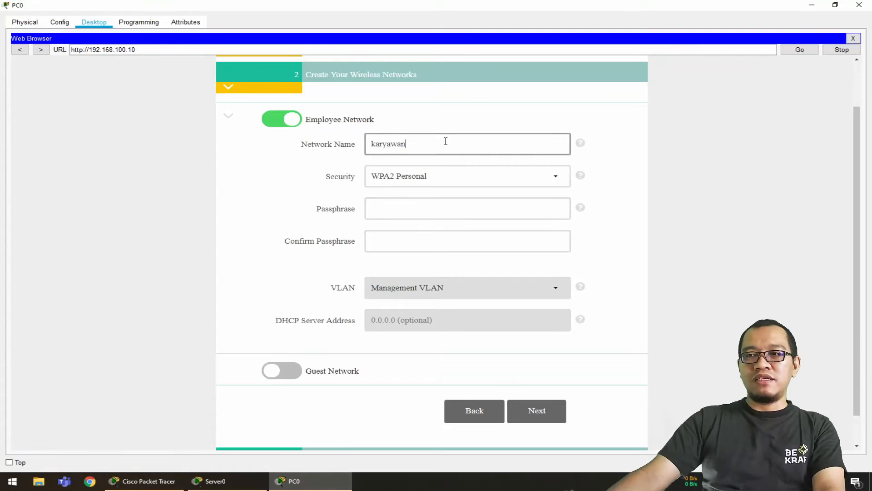
Enter and confirm the employee network's WPA2 Personal passphrase, and continue to the advanced settings
{"action": "left_click", "coordinate": [455, 210]}
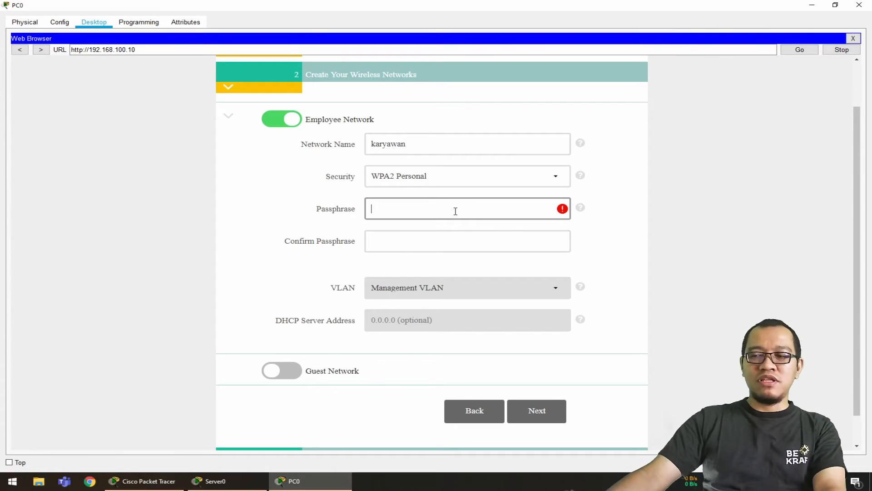
{"action": "mouse_move", "coordinate": [581, 210]}
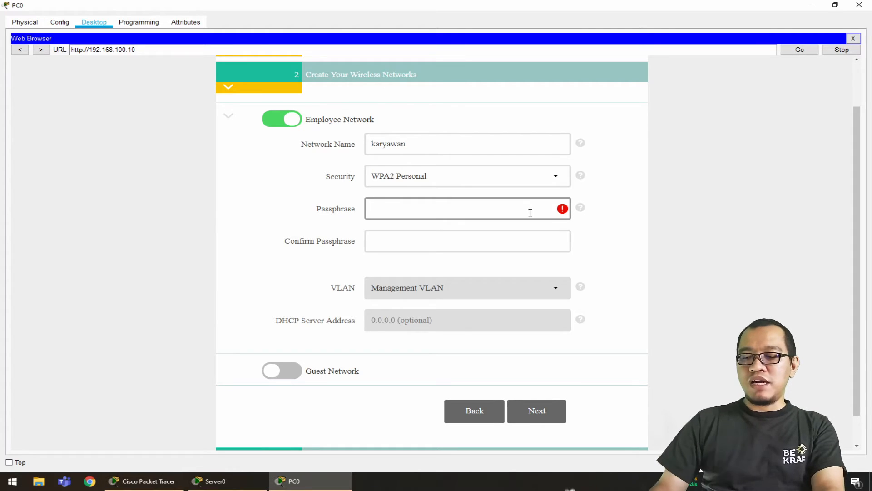
{"action": "type", "text": "an"}
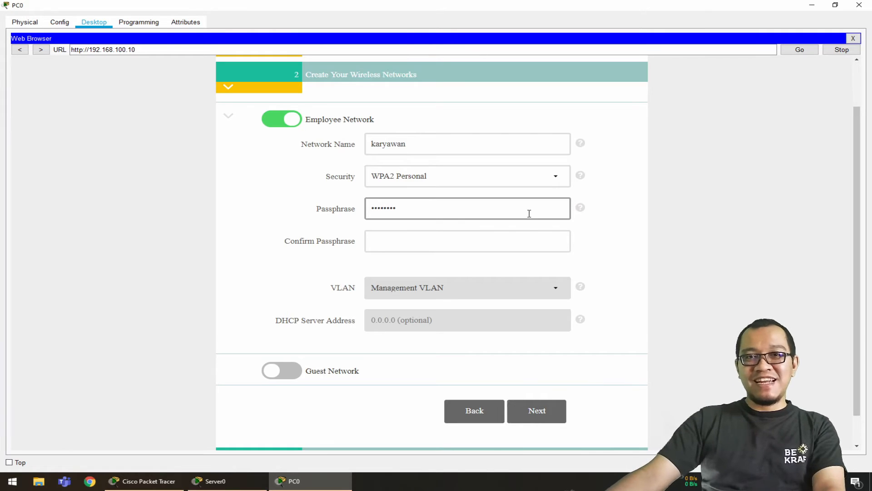
{"action": "left_click", "coordinate": [521, 245]}
{"action": "type", "text": "karyawan"}
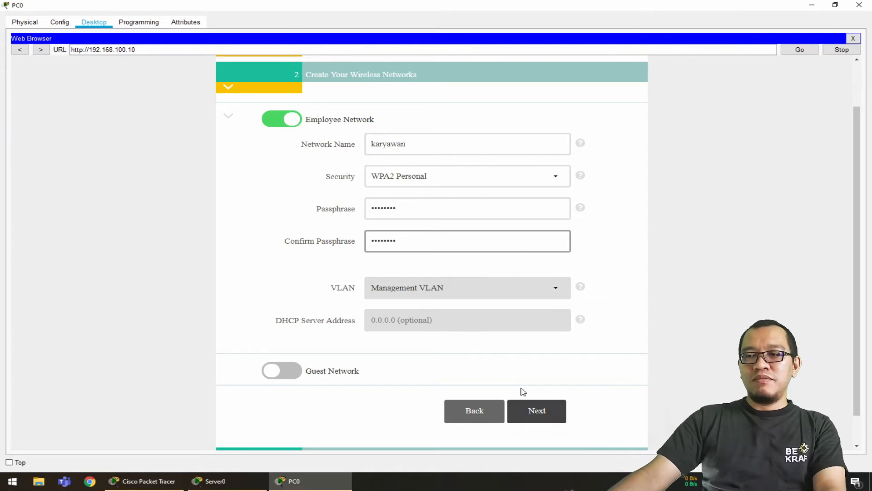
{"action": "left_click", "coordinate": [544, 411]}
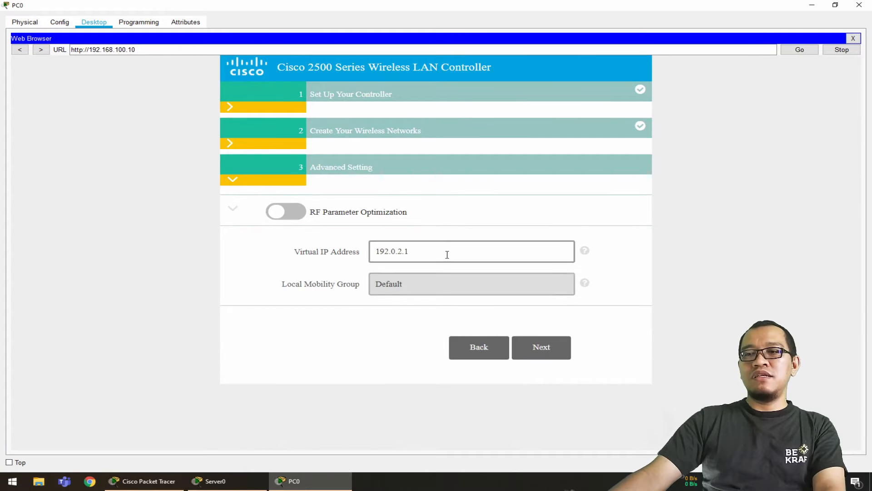
Accept the default advanced settings, review the configuration summary, and apply it with the controller reboot
{"action": "left_click", "coordinate": [549, 353]}
{"action": "scroll", "coordinate": [604, 276], "scroll_direction": "down", "scroll_amount": 4}
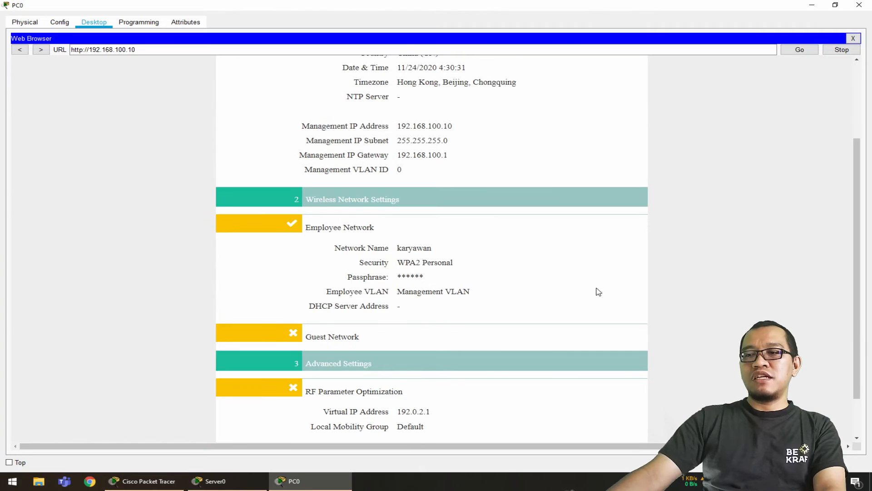
{"action": "left_click", "coordinate": [539, 417]}
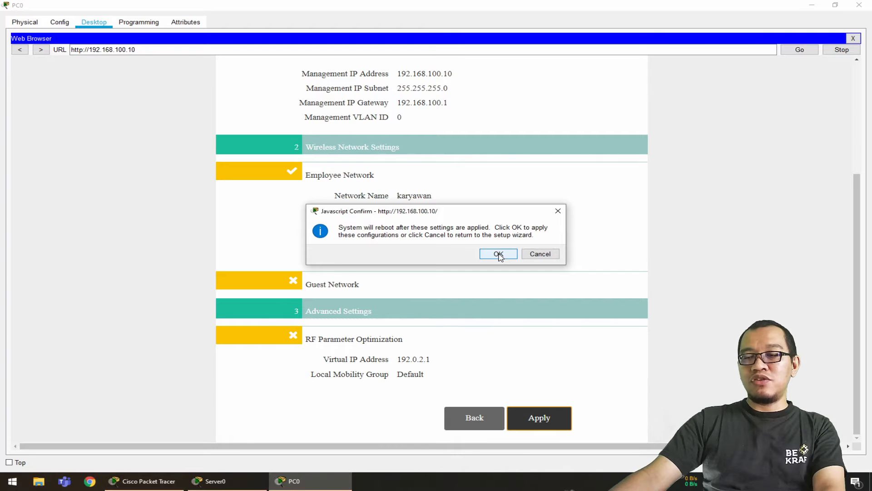
{"action": "left_click", "coordinate": [500, 254]}
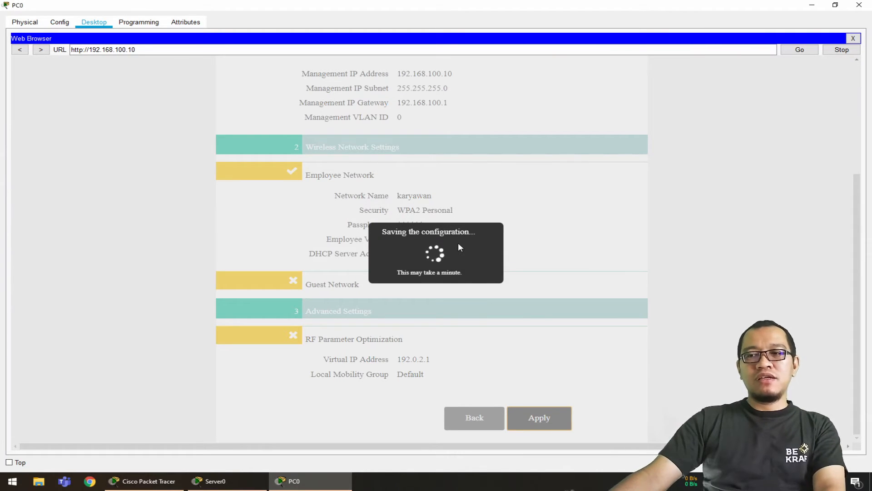
Fast-forward the simulation time in the topology workspace and reload the controller's page in PC0's web browser
{"action": "left_click", "coordinate": [168, 480]}
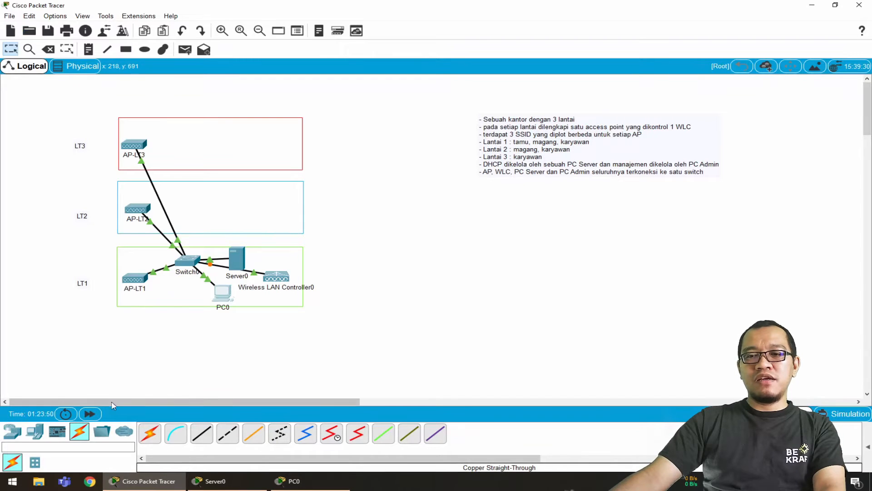
{"action": "left_click", "coordinate": [91, 413]}
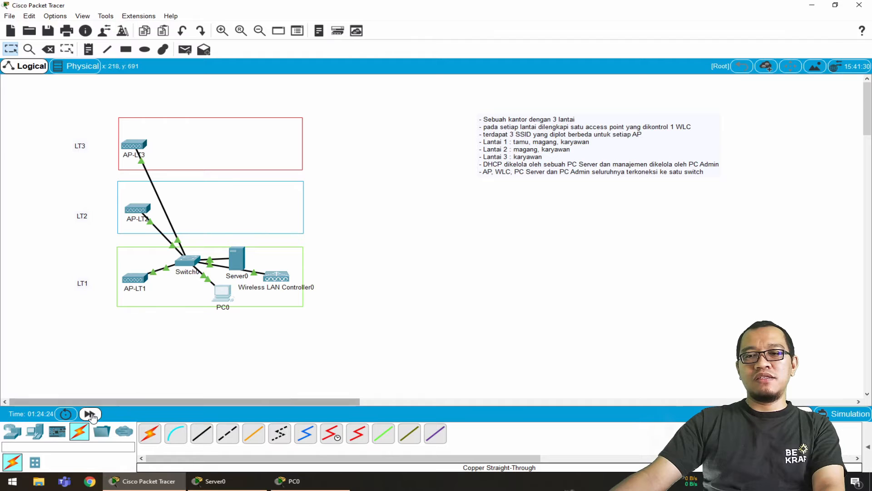
{"action": "left_click", "coordinate": [89, 414]}
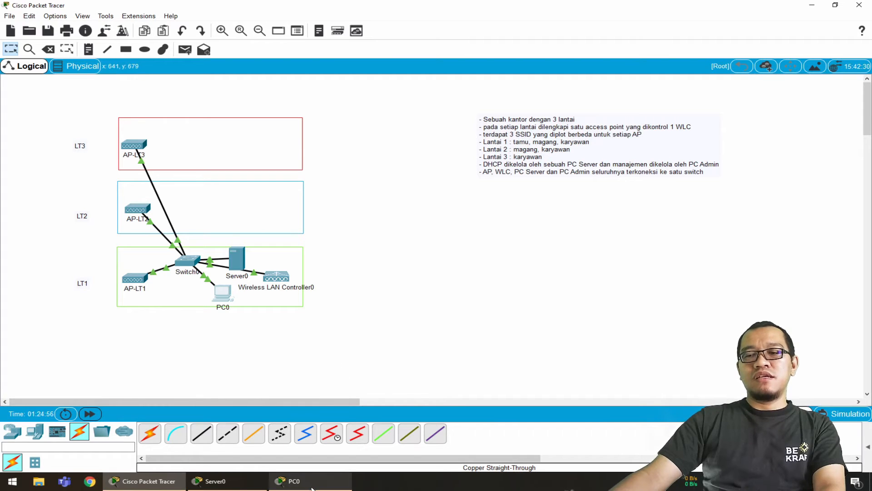
{"action": "left_click", "coordinate": [294, 481]}
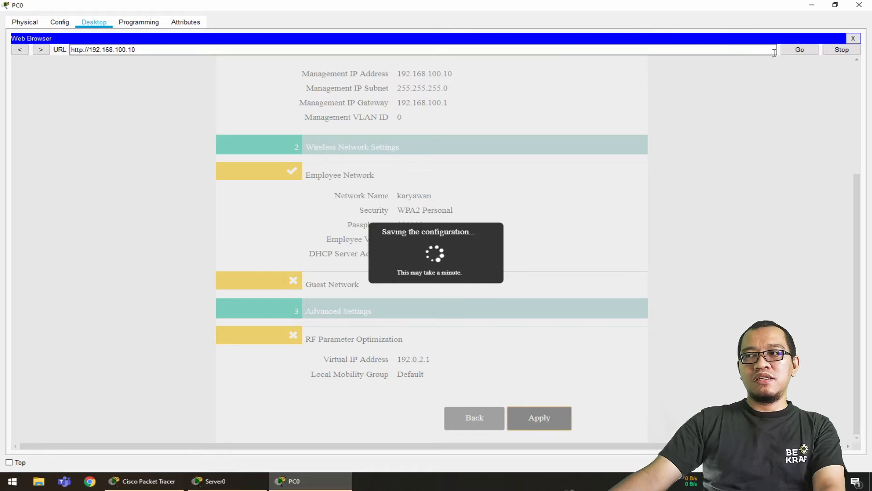
{"action": "left_click", "coordinate": [798, 50]}
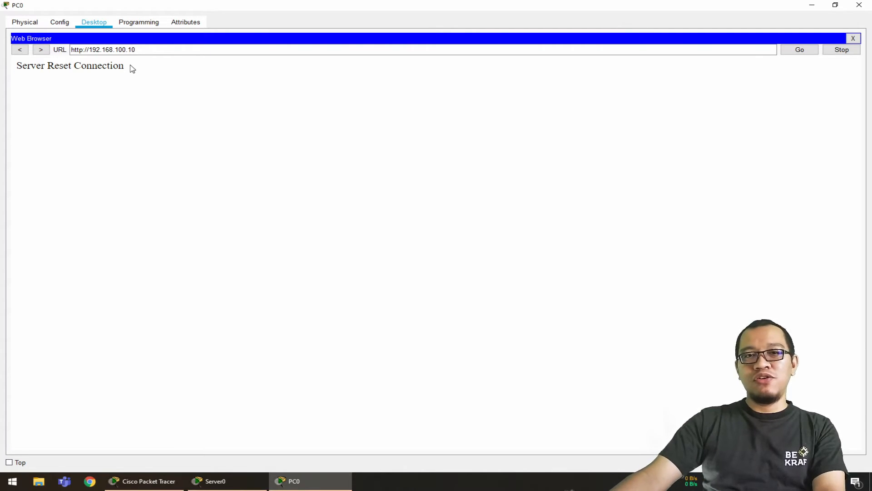
{"action": "left_click", "coordinate": [84, 51]}
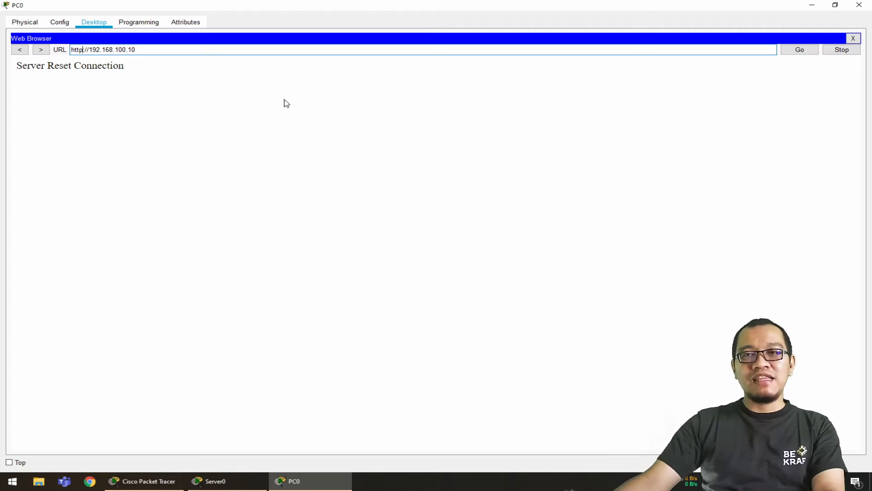
{"action": "type", "text": "s"}
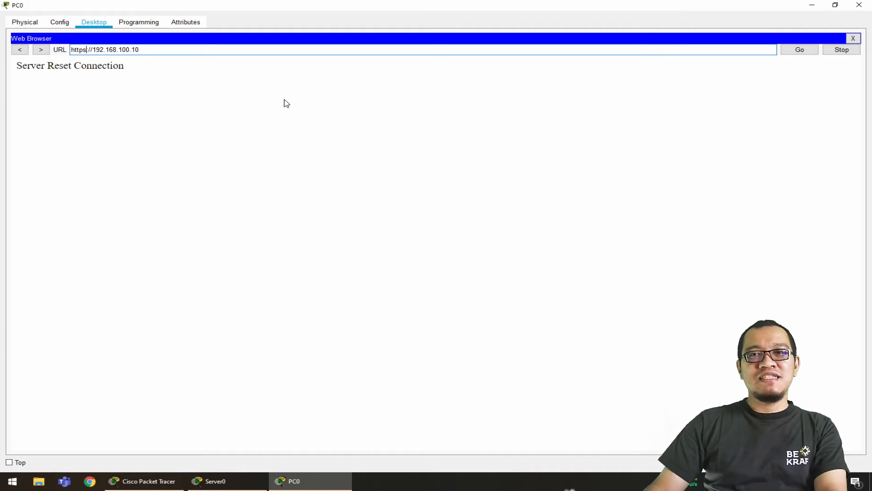
{"action": "type", "text": ":"}
{"action": "key", "text": "Return"}
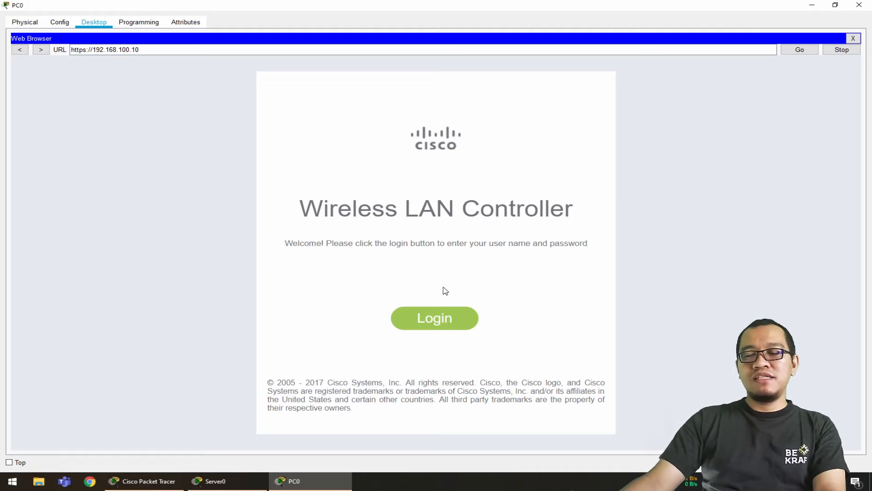
Log in to the wireless LAN controller with the user name admin and the account password
{"action": "left_click", "coordinate": [451, 320]}
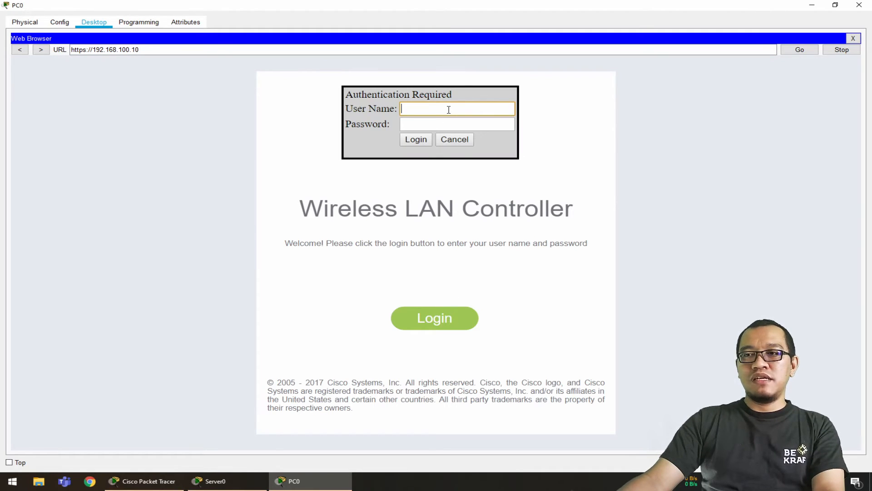
{"action": "type", "text": "admin"}
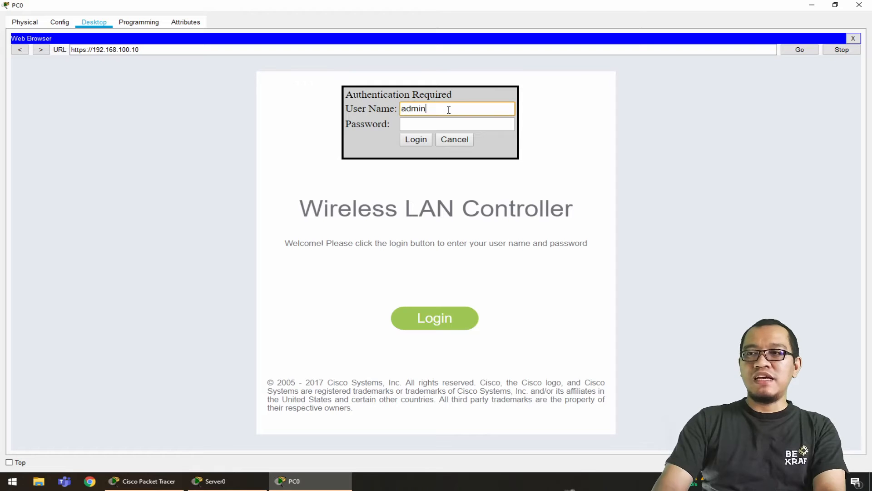
{"action": "key", "text": "Tab"}
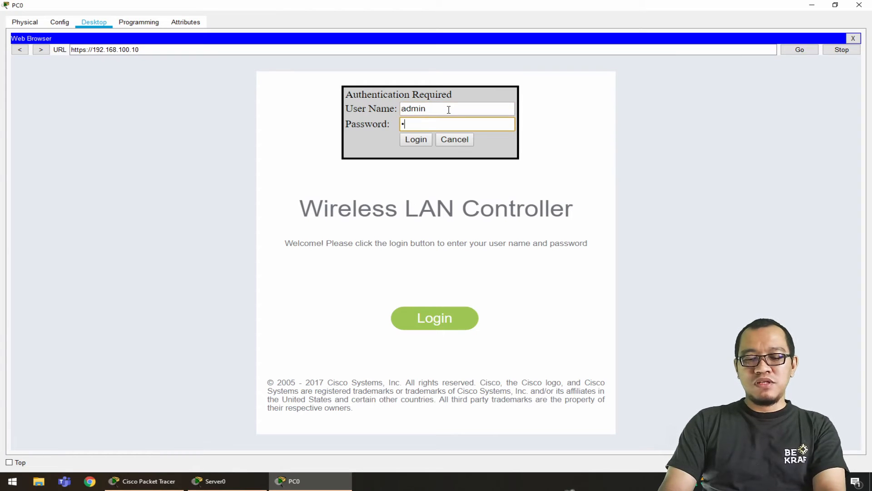
{"action": "type", "text": "admin1"}
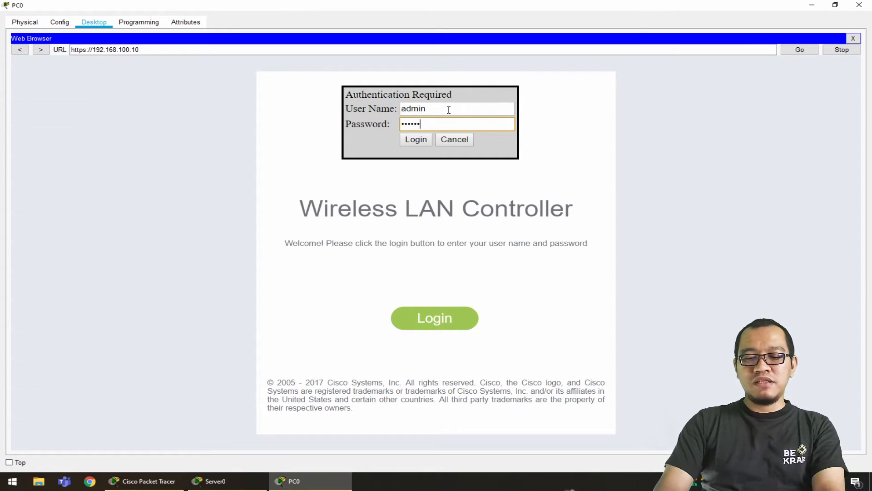
{"action": "left_click", "coordinate": [416, 139]}
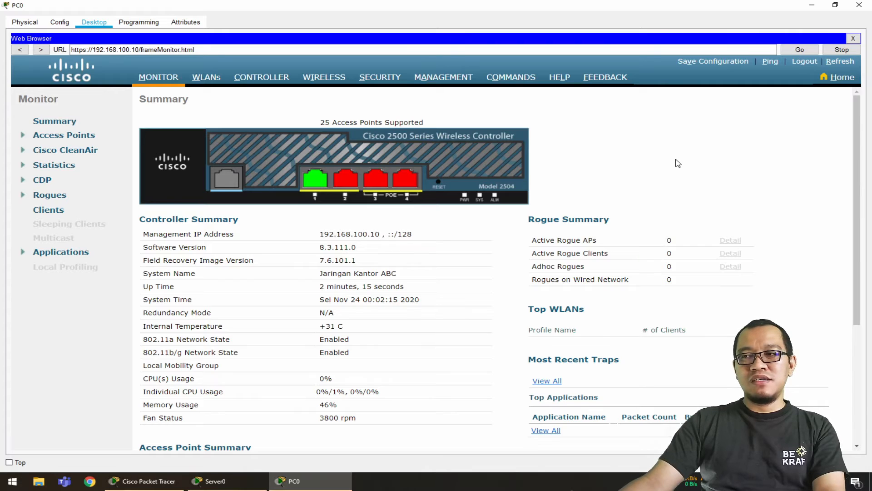
Examine the controller's monitoring summary, access point list and existing WLANs, and check them against the requirements note in the topology workspace
{"action": "scroll", "coordinate": [677, 163], "scroll_direction": "down", "scroll_amount": 1}
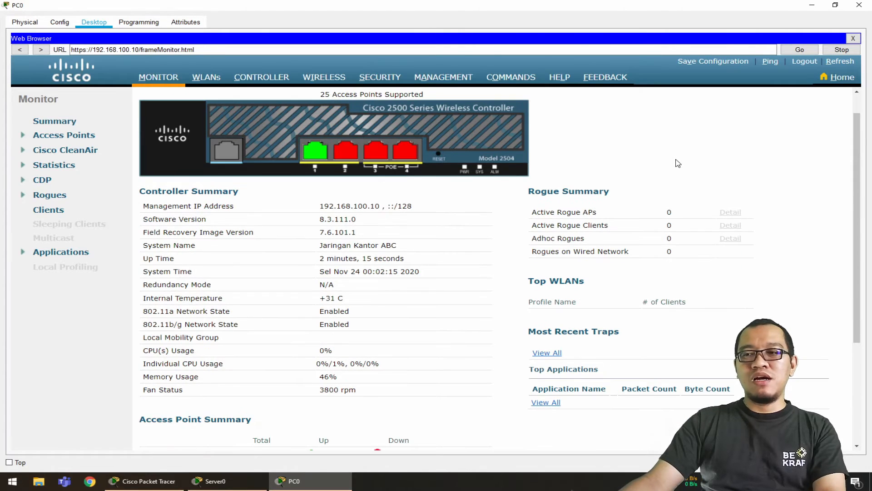
{"action": "scroll", "coordinate": [678, 163], "scroll_direction": "up", "scroll_amount": 1}
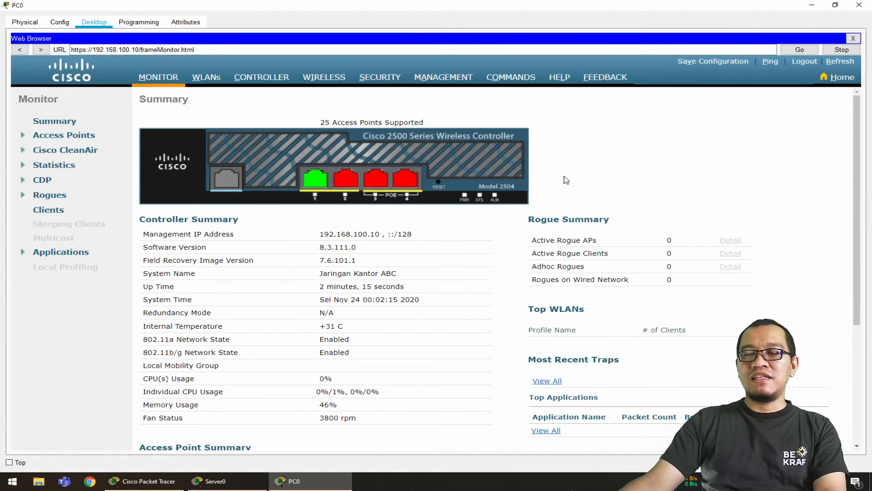
{"action": "scroll", "coordinate": [722, 141], "scroll_direction": "down", "scroll_amount": 2}
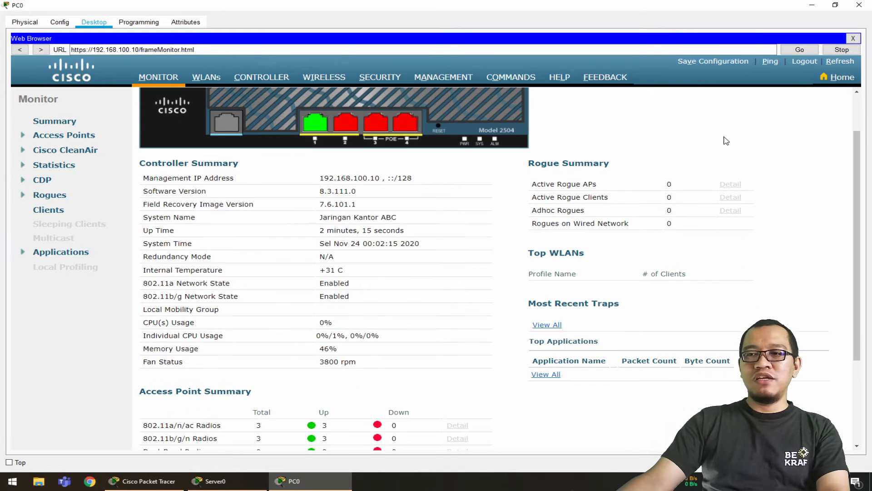
{"action": "scroll", "coordinate": [430, 253], "scroll_direction": "down", "scroll_amount": 2}
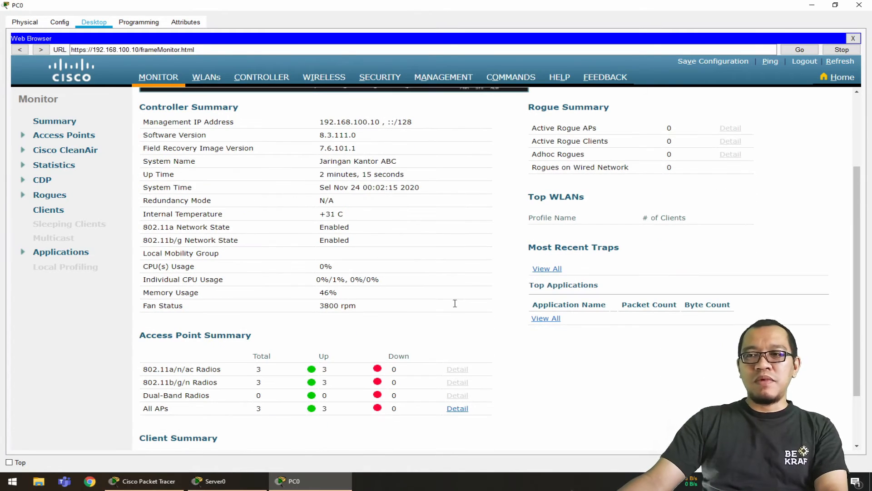
{"action": "scroll", "coordinate": [509, 321], "scroll_direction": "up", "scroll_amount": 4}
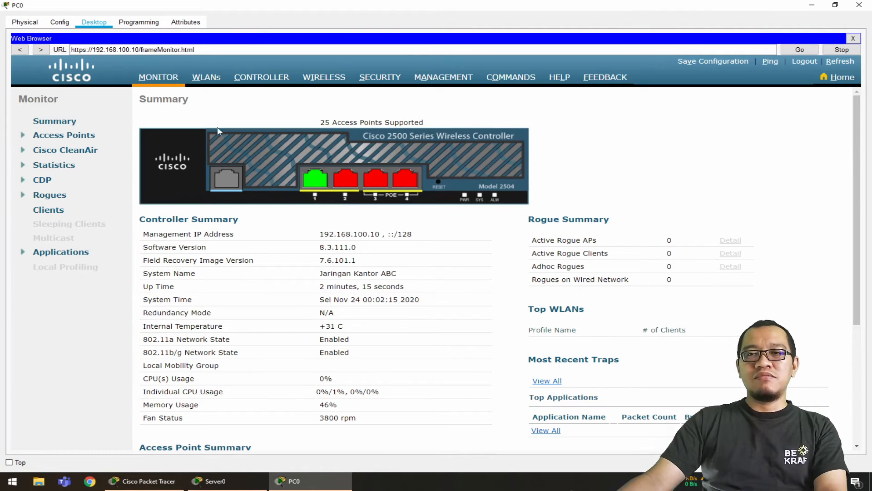
{"action": "left_click", "coordinate": [334, 80]}
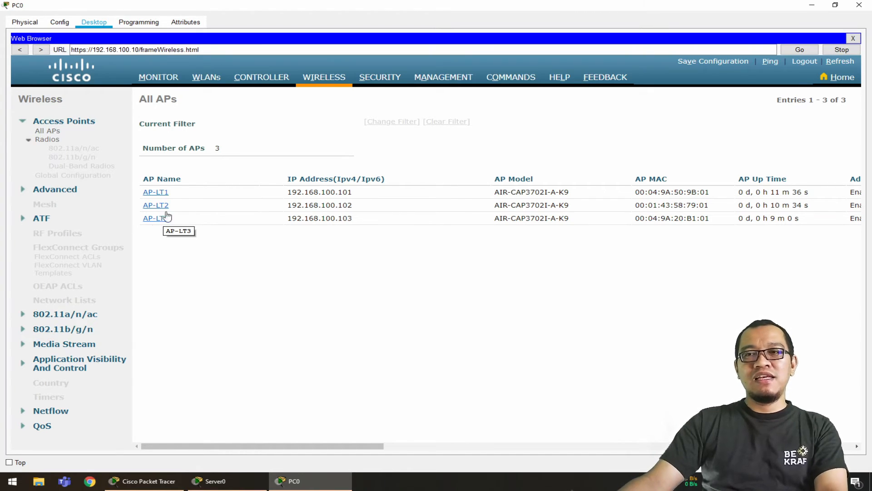
{"action": "left_click", "coordinate": [210, 81]}
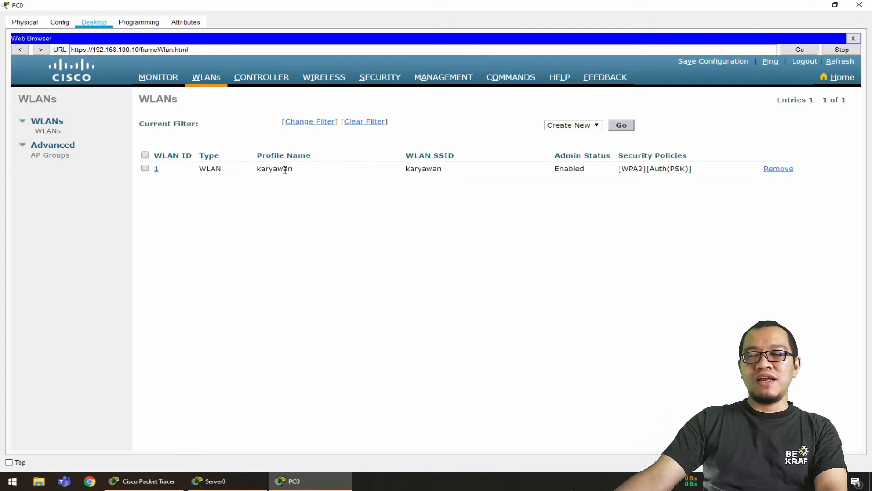
{"action": "left_click", "coordinate": [169, 481]}
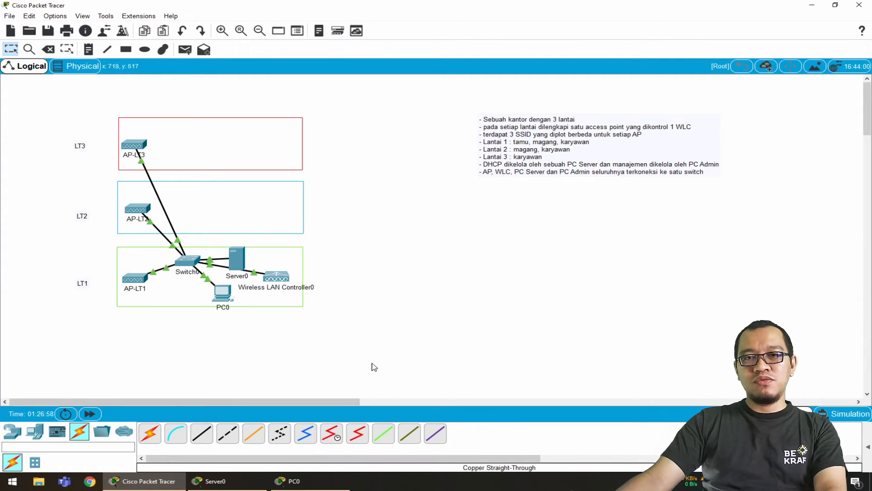
{"action": "left_click", "coordinate": [315, 486]}
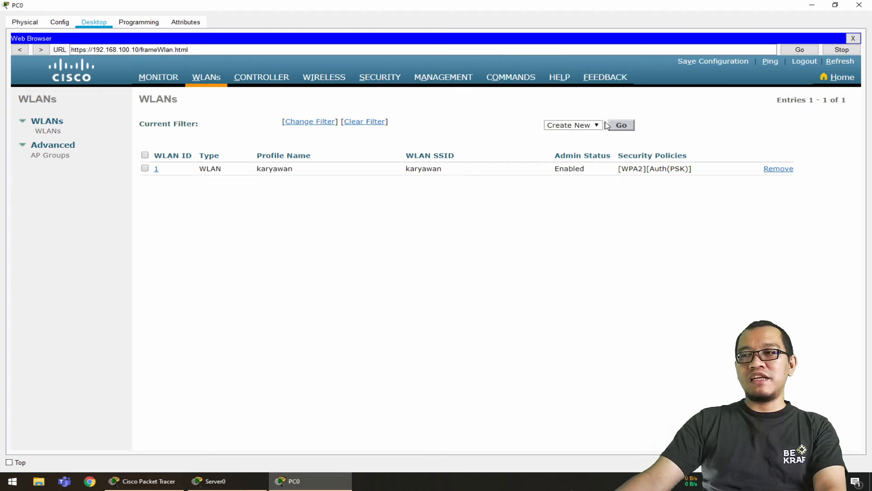
Create a new WLAN with ID 2, using magang as both profile name and SSID, and enable it
{"action": "left_click", "coordinate": [623, 127]}
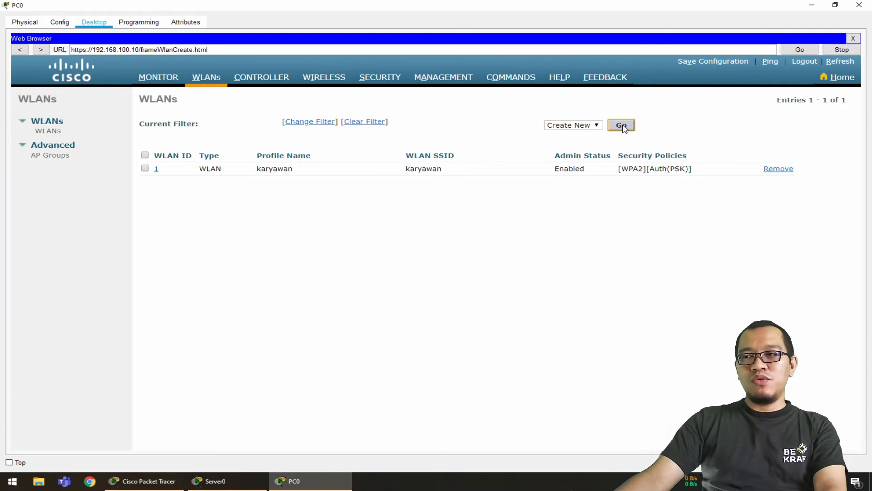
{"action": "left_click", "coordinate": [421, 144]}
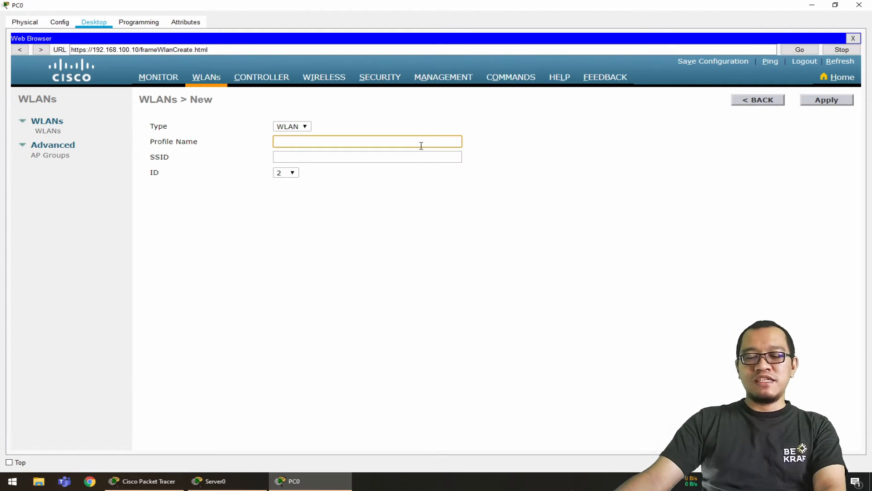
{"action": "type", "text": "magang"}
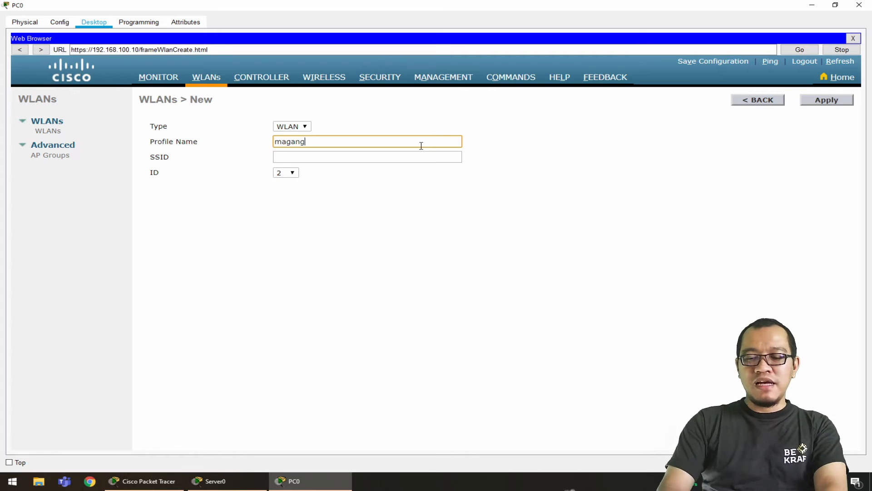
{"action": "key", "text": "Tab"}
{"action": "type", "text": "maga"}
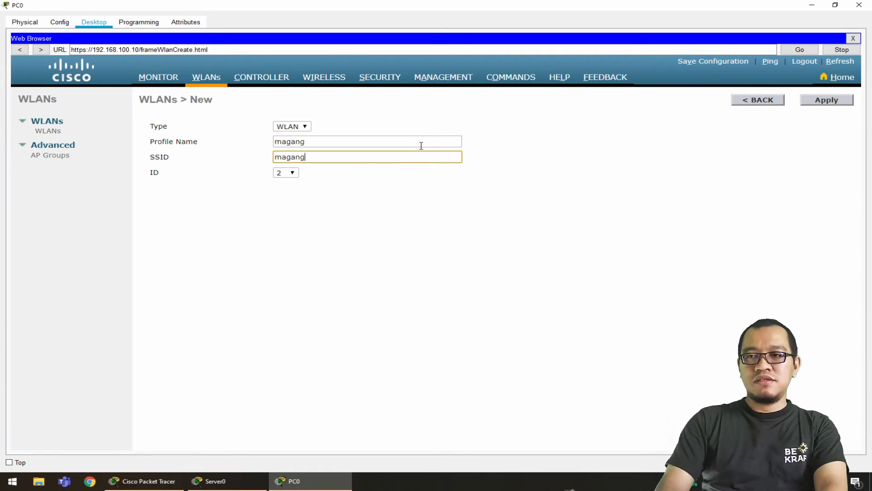
{"action": "left_click", "coordinate": [823, 101]}
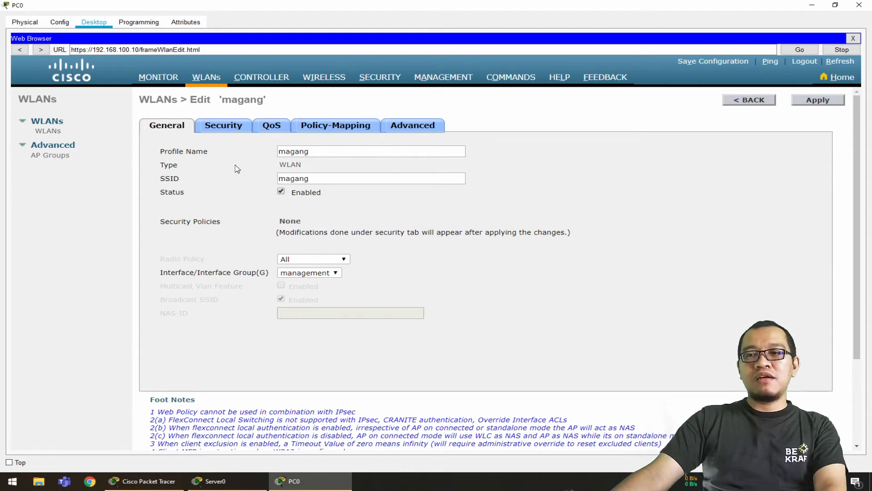
Set the magang WLAN's Layer 2 security to WPA+WPA2 with the WPA2 policy and PSK key management enabled
{"action": "left_click", "coordinate": [224, 129]}
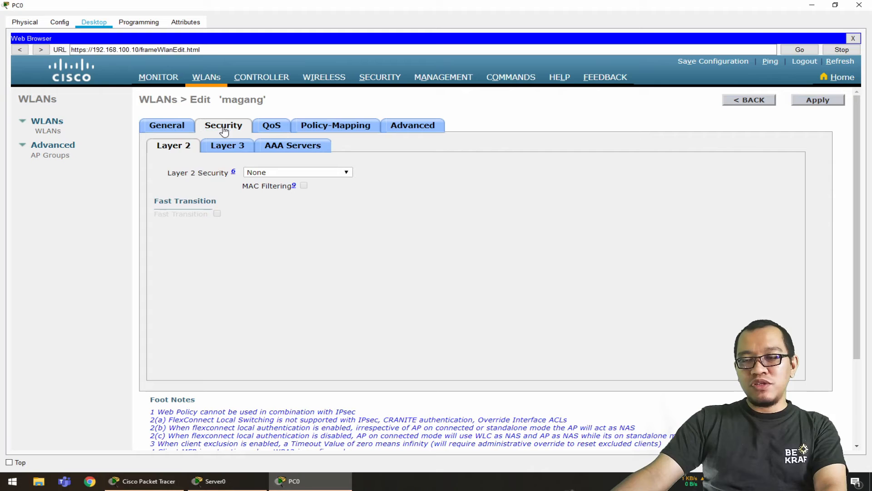
{"action": "left_click", "coordinate": [341, 171]}
{"action": "left_click", "coordinate": [303, 190]}
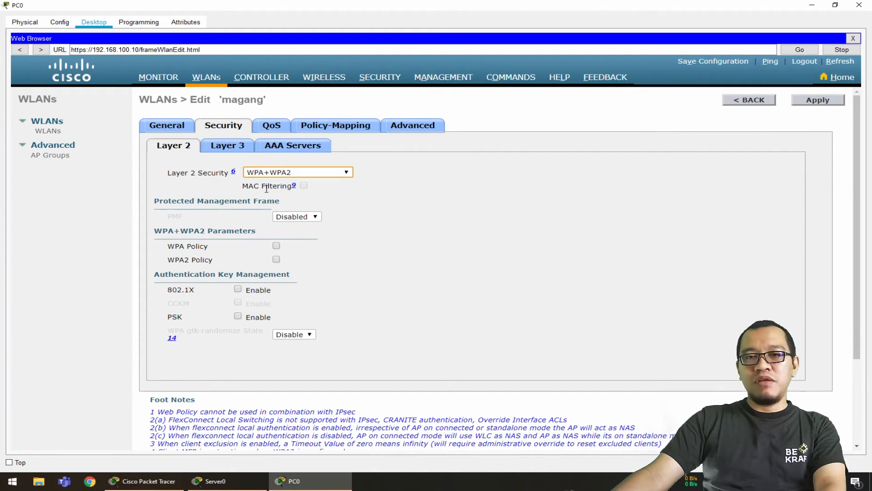
{"action": "left_click", "coordinate": [276, 258]}
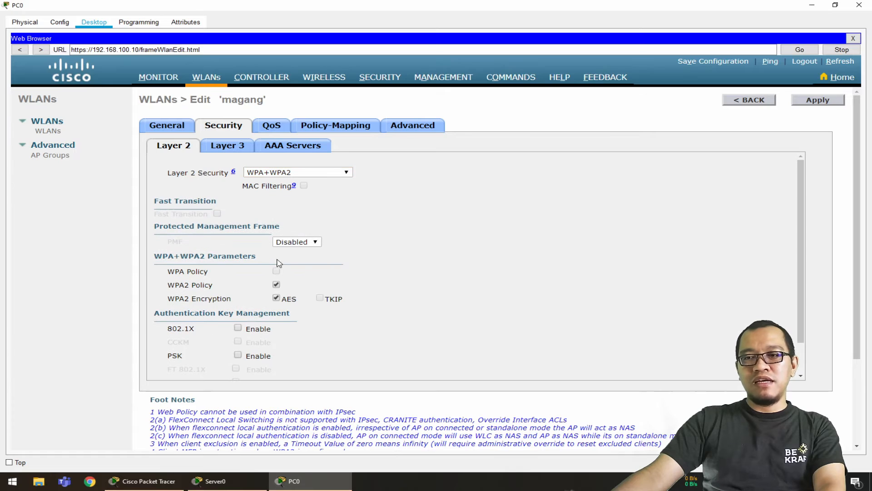
{"action": "scroll", "coordinate": [369, 292], "scroll_direction": "down", "scroll_amount": 2}
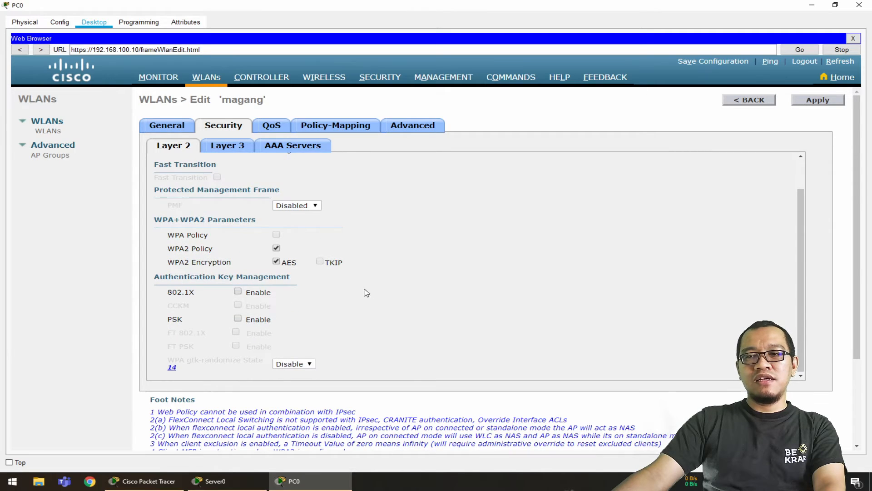
{"action": "left_click", "coordinate": [238, 318]}
Enter the magang WLAN's ASCII pre-shared key, check its QoS settings, and apply the WLAN changes
{"action": "scroll", "coordinate": [390, 305], "scroll_direction": "down", "scroll_amount": 1}
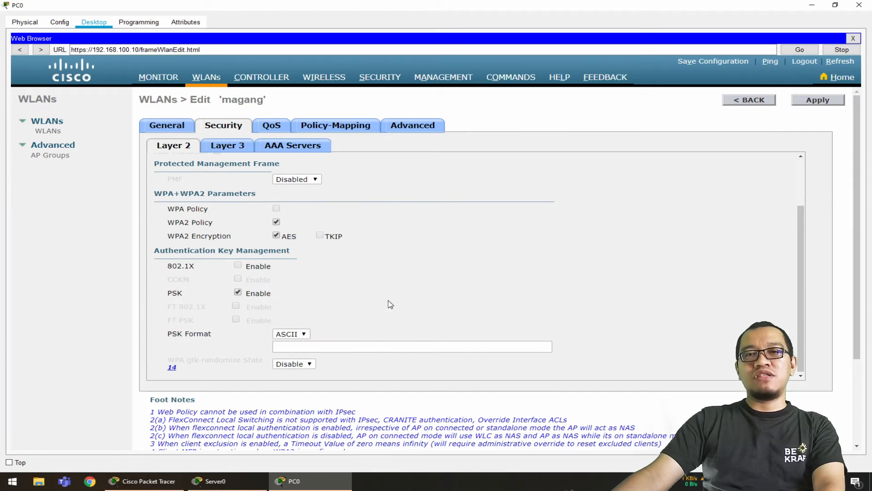
{"action": "left_click", "coordinate": [398, 345]}
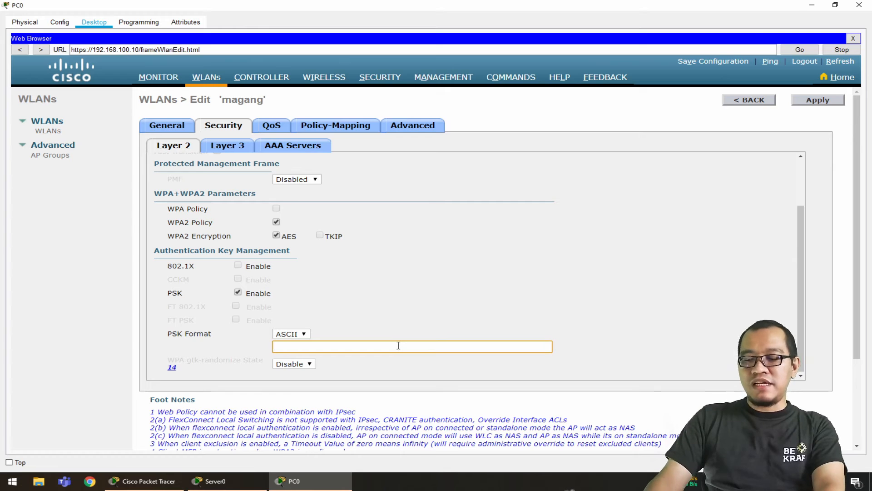
{"action": "type", "text": "••••••"}
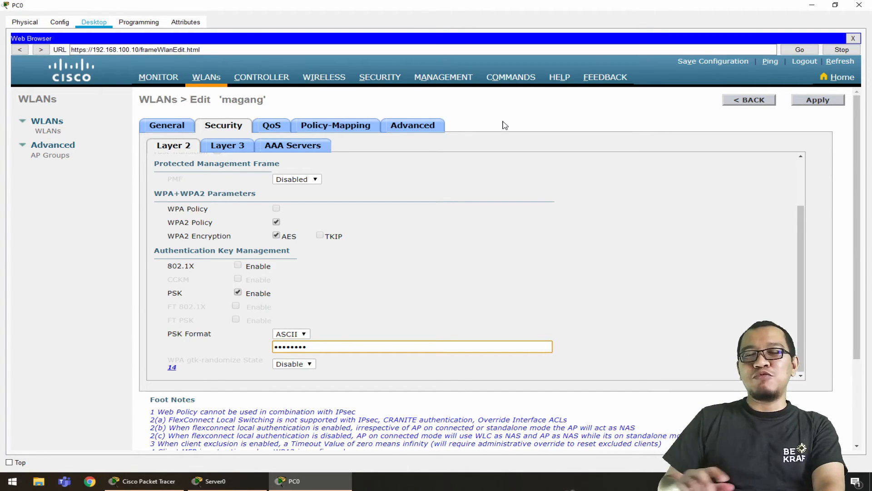
{"action": "left_click", "coordinate": [274, 127]}
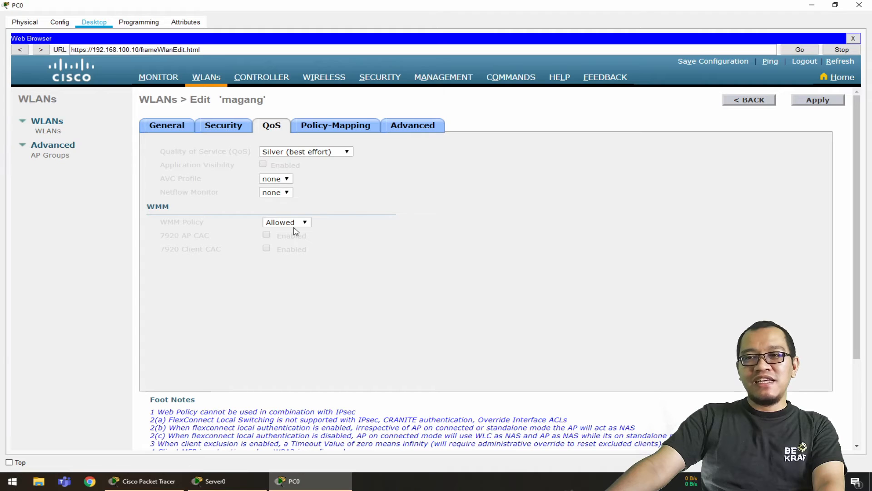
{"action": "left_click", "coordinate": [225, 127]}
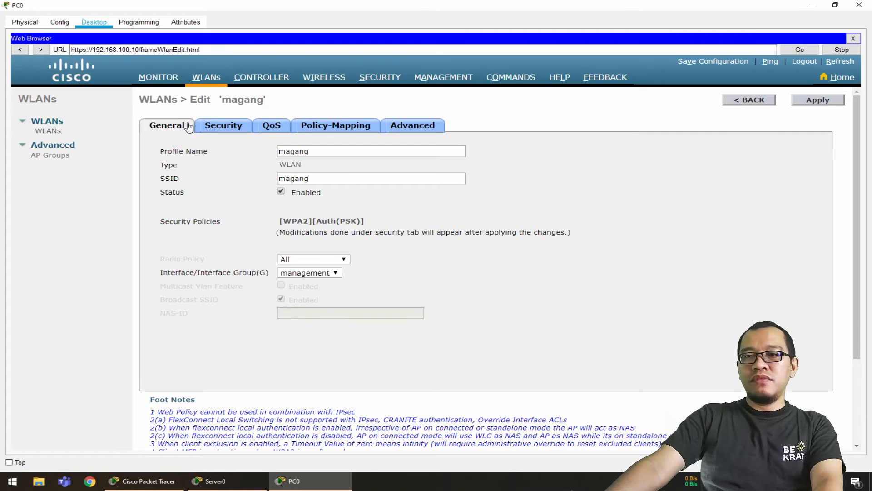
Return to the WLAN list and create a new WLAN with ID 3, using tamu as both profile name and SSID
{"action": "left_click", "coordinate": [61, 132]}
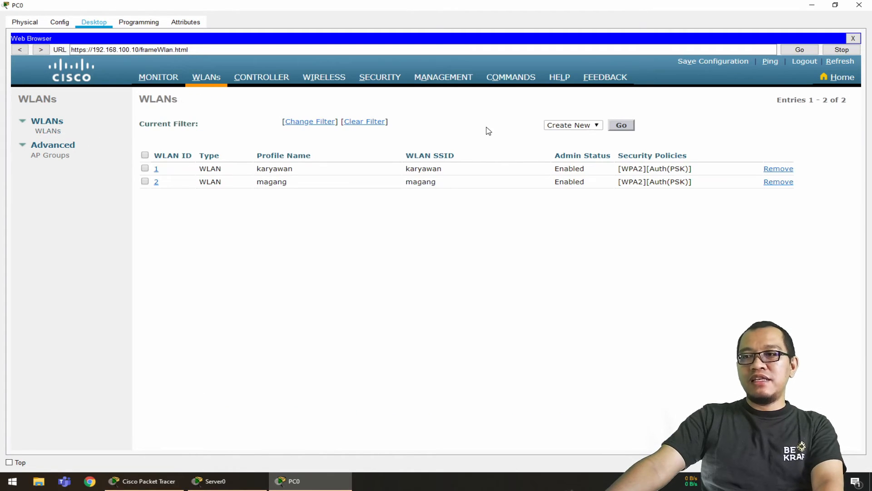
{"action": "left_click", "coordinate": [622, 125]}
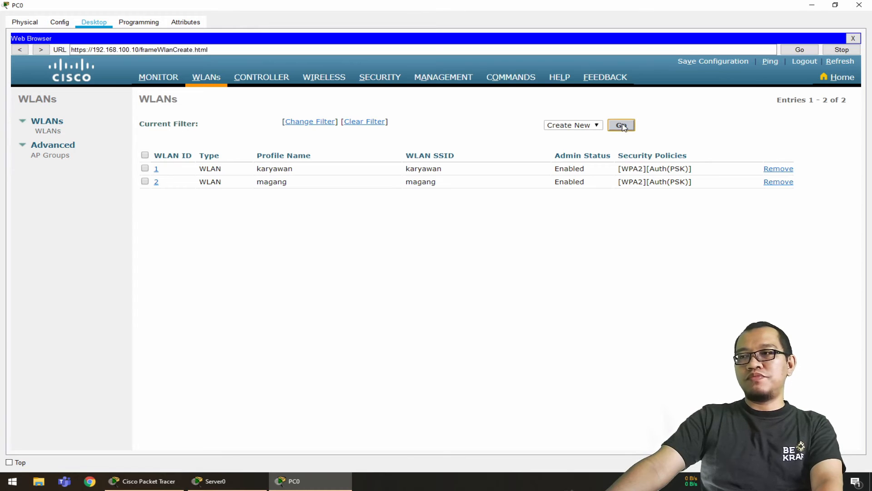
{"action": "left_click", "coordinate": [308, 144]}
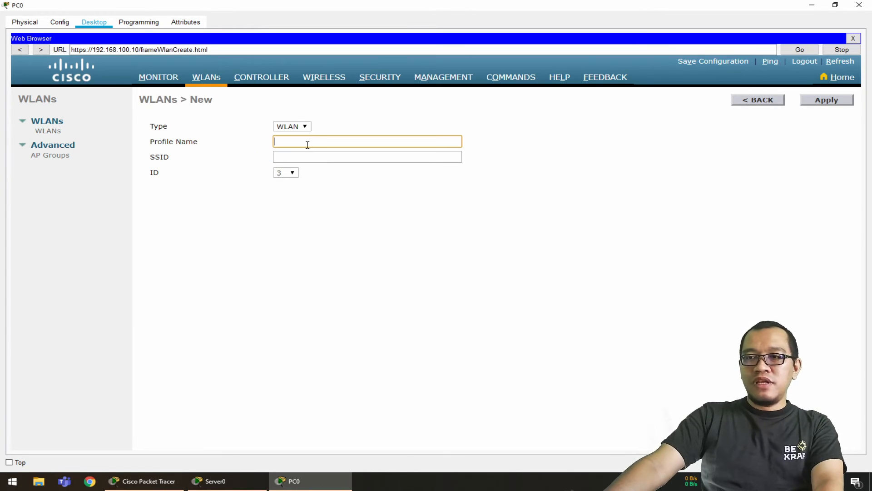
{"action": "type", "text": "tyamu"}
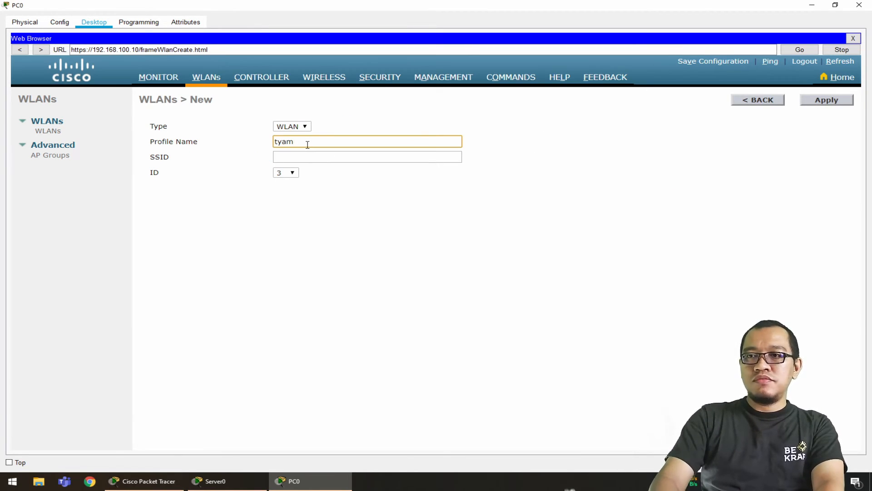
{"action": "key", "text": "BackSpace"}
{"action": "key", "text": "BackSpace"}
{"action": "key", "text": "BackSpace"}
{"action": "type", "text": "amu"}
{"action": "key", "text": "Tab"}
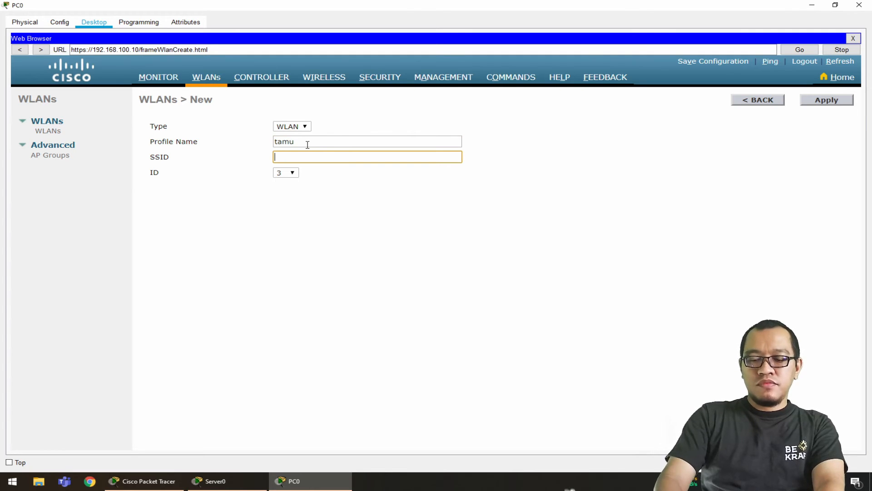
{"action": "type", "text": "tamu"}
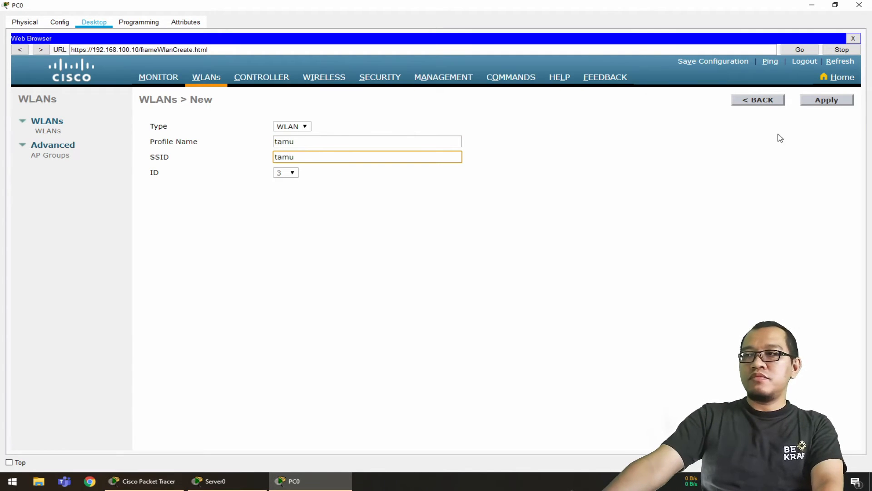
{"action": "left_click", "coordinate": [818, 104]}
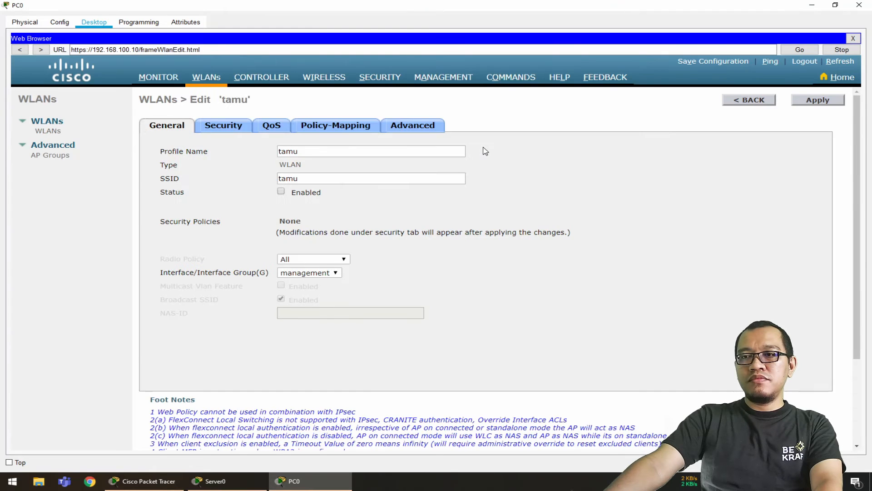
Enable the tamu WLAN and set its Layer 2 security to WPA+WPA2 with the WPA2 policy and PSK key management enabled
{"action": "left_click", "coordinate": [281, 191]}
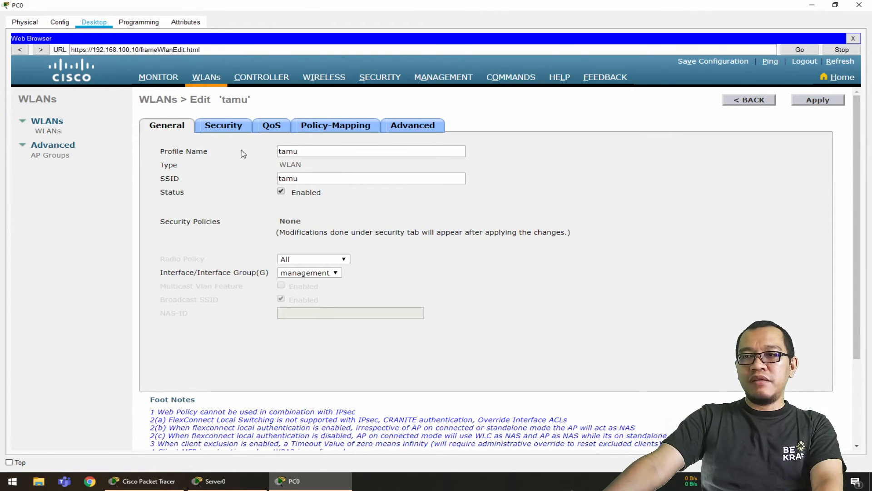
{"action": "left_click", "coordinate": [229, 130]}
{"action": "left_click", "coordinate": [278, 171]}
{"action": "left_click", "coordinate": [293, 190]}
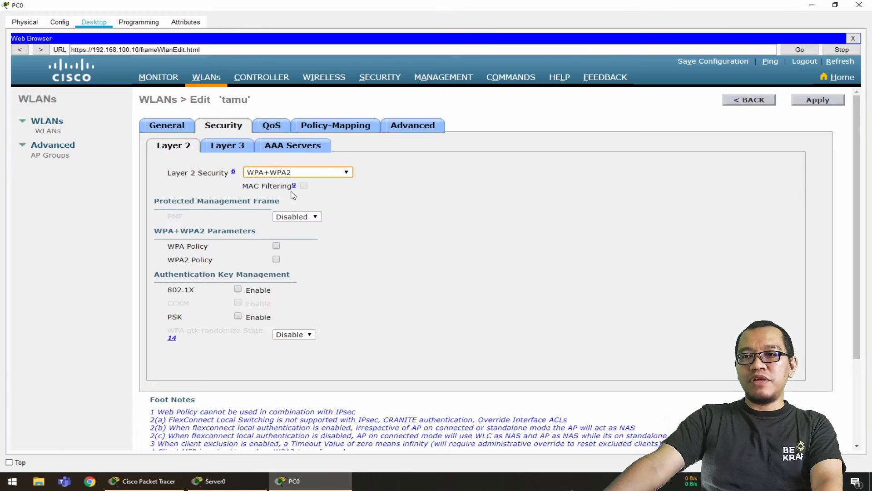
{"action": "left_click", "coordinate": [275, 259]}
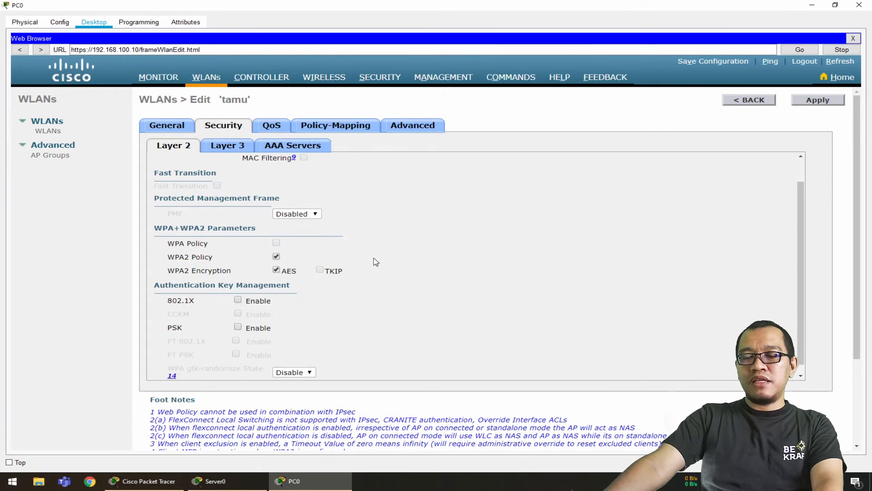
{"action": "left_click", "coordinate": [237, 318]}
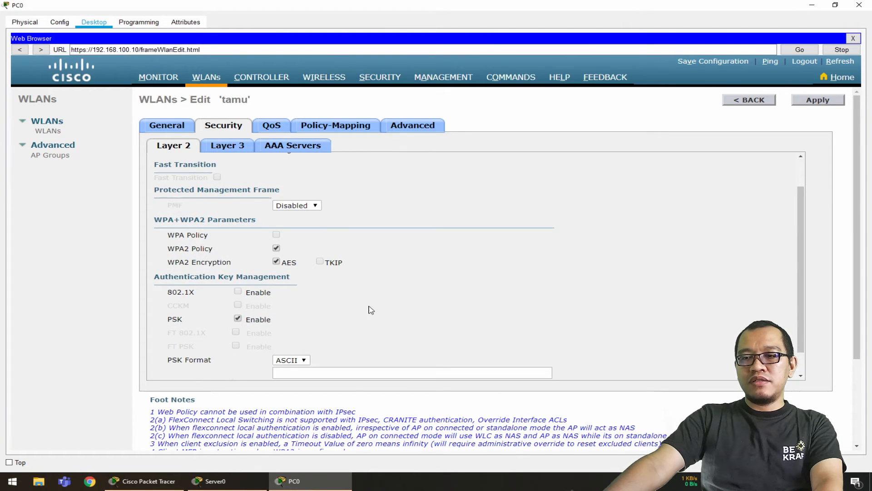
Enter the tamu WLAN's ASCII pre-shared key, apply the changes, and return to the WLAN list
{"action": "scroll", "coordinate": [370, 327], "scroll_direction": "down", "scroll_amount": 1}
{"action": "left_click", "coordinate": [375, 345]}
{"action": "type", "text": "1234"}
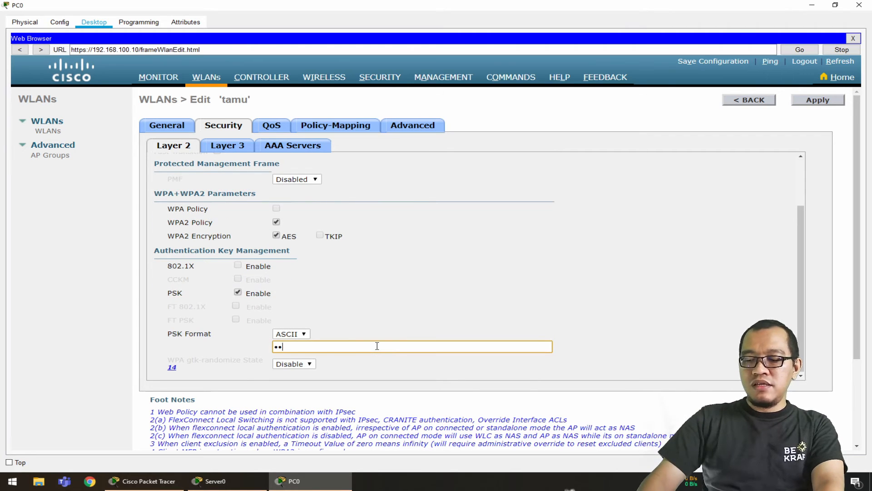
{"action": "type", "text": "5678"}
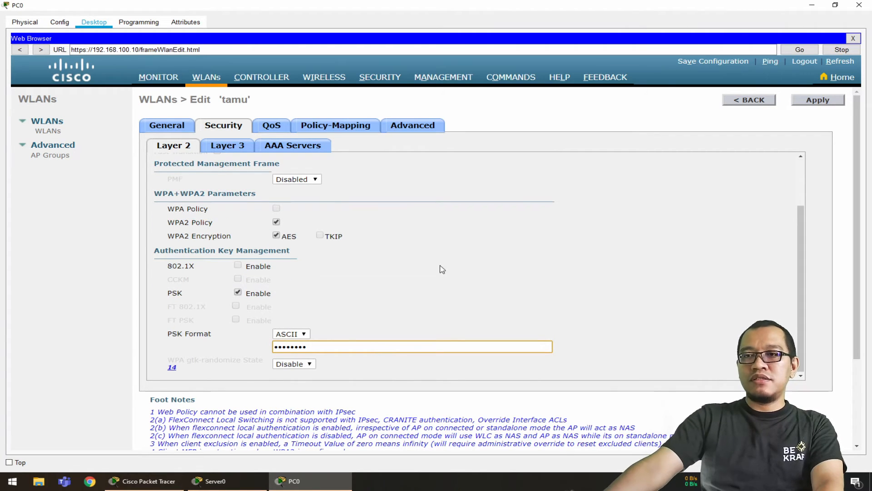
{"action": "left_click", "coordinate": [815, 103]}
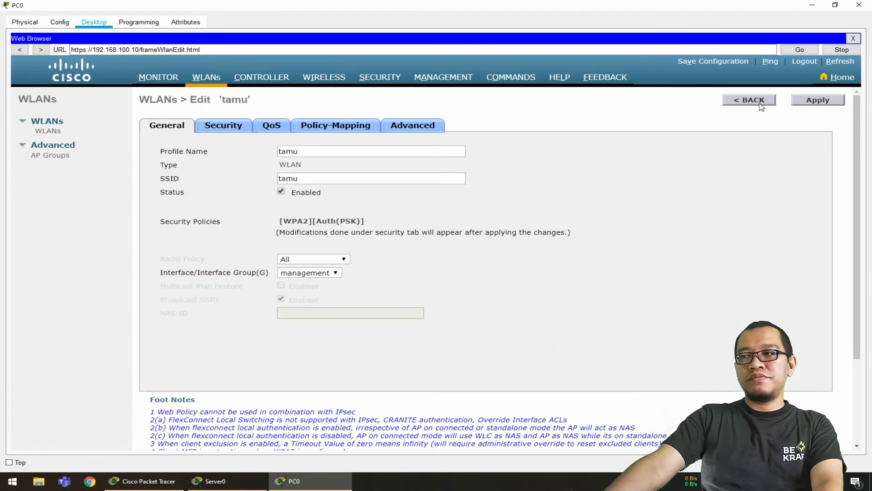
{"action": "left_click", "coordinate": [57, 133]}
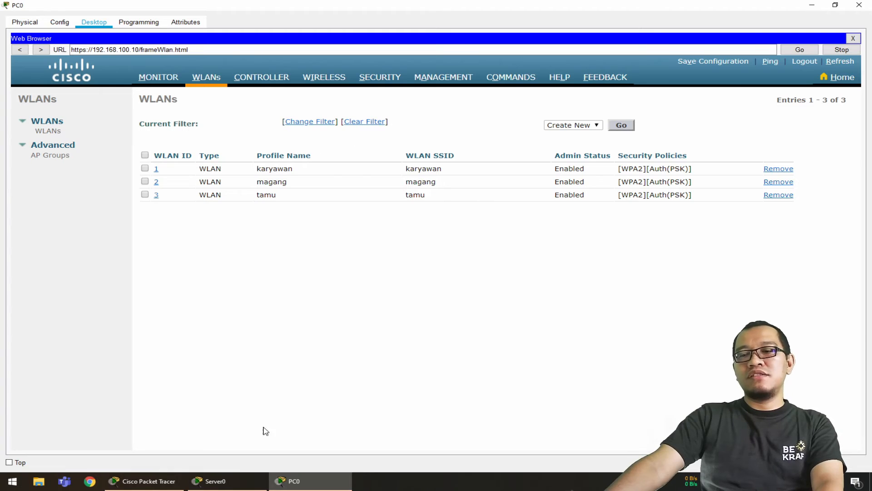
Return to the network topology and check which WLANs the AP-LT3, AP-LT2 and AP-LT1 access points provide
{"action": "left_click", "coordinate": [143, 485]}
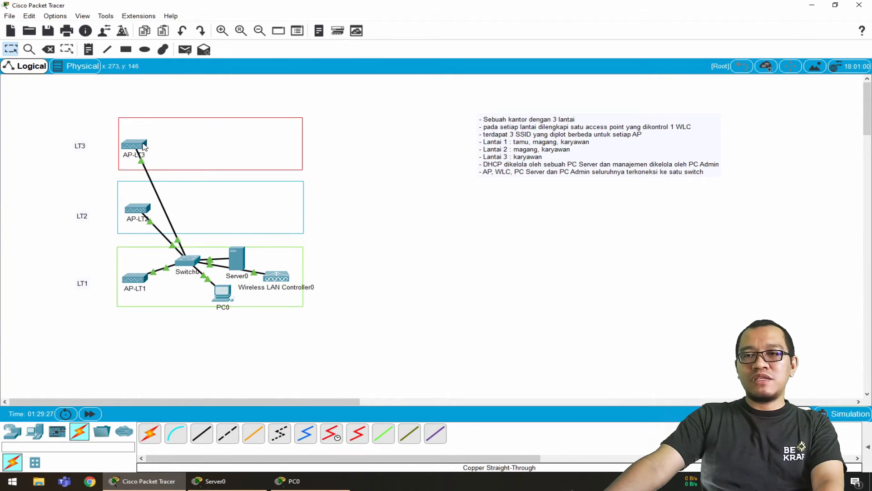
{"action": "mouse_move", "coordinate": [145, 146]}
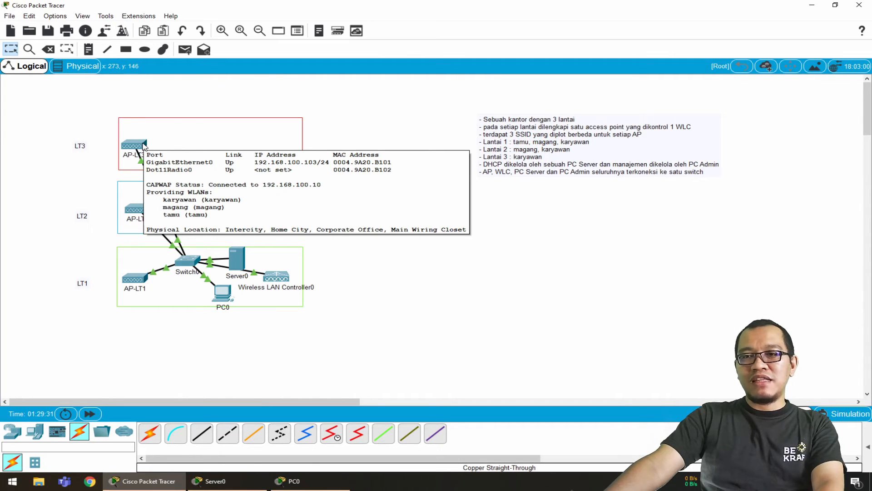
{"action": "mouse_move", "coordinate": [138, 211]}
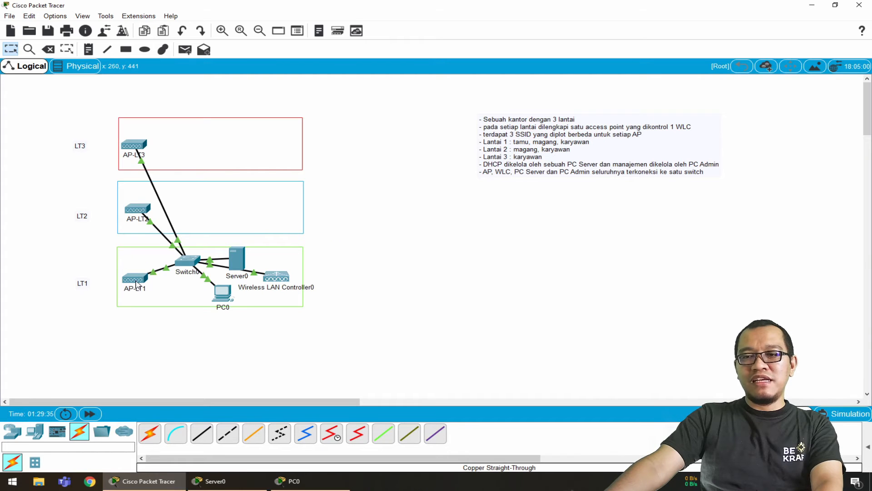
{"action": "mouse_move", "coordinate": [136, 284]}
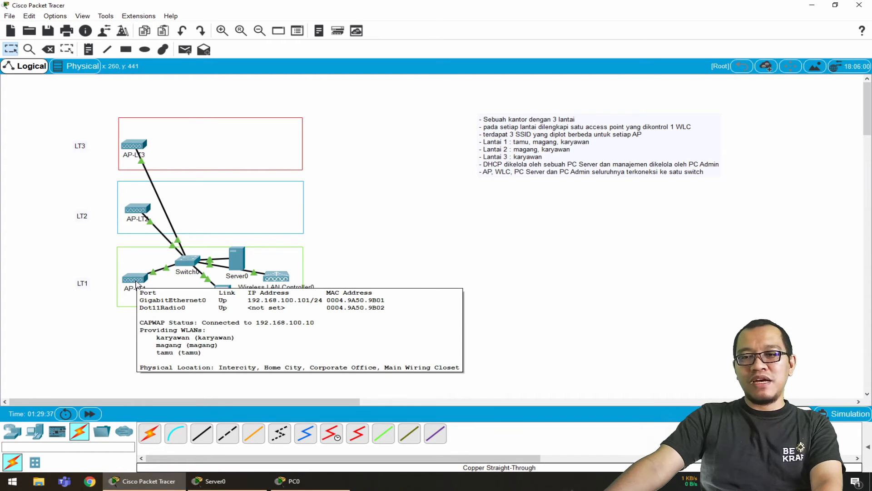
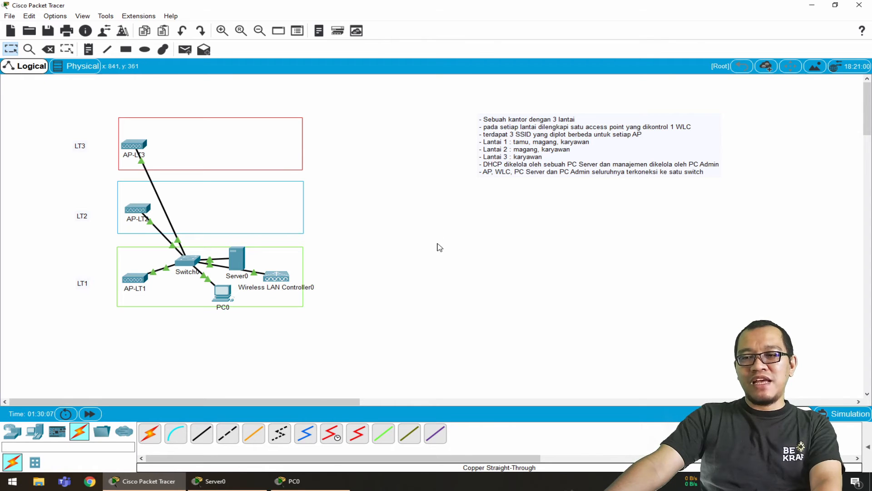
Return to PC0's controller page and add an AP group named aplt1 with the description "ap untuk lantai 1"
{"action": "left_click", "coordinate": [294, 481]}
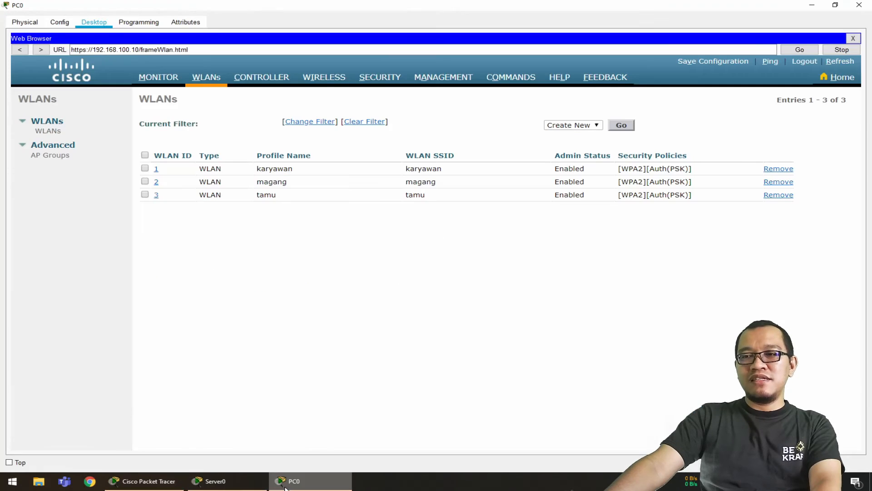
{"action": "left_click", "coordinate": [44, 155]}
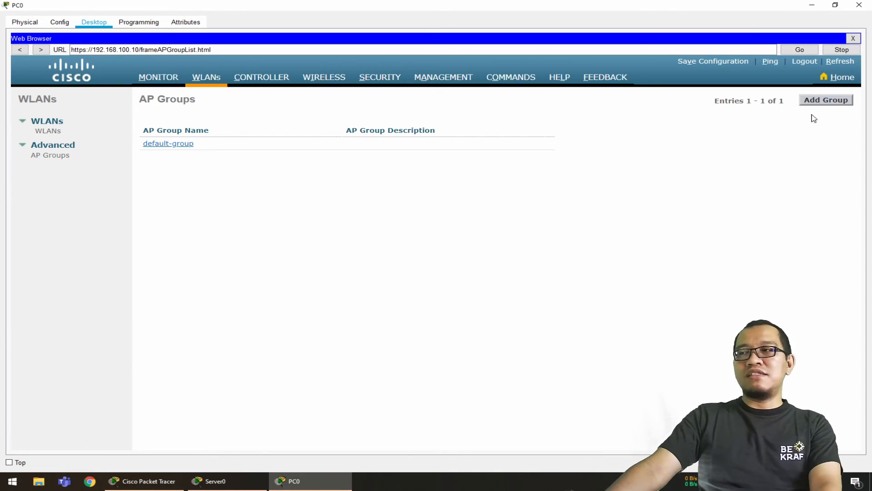
{"action": "left_click", "coordinate": [823, 106]}
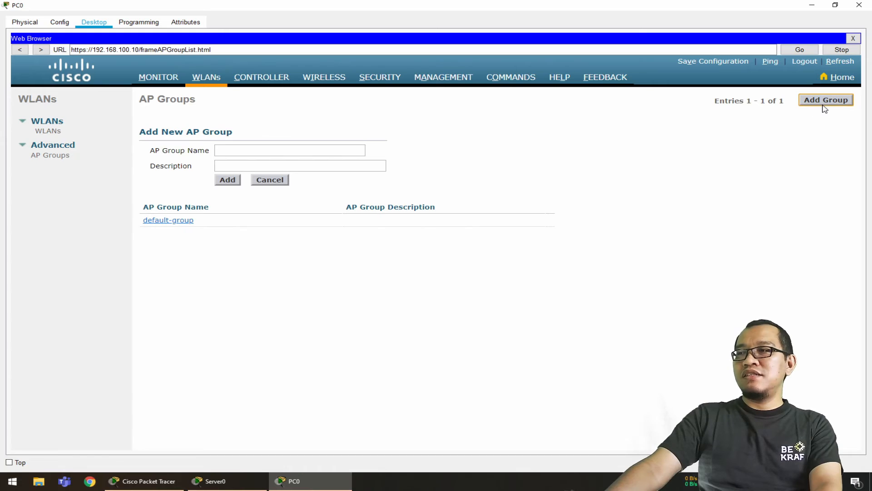
{"action": "left_click", "coordinate": [288, 149]}
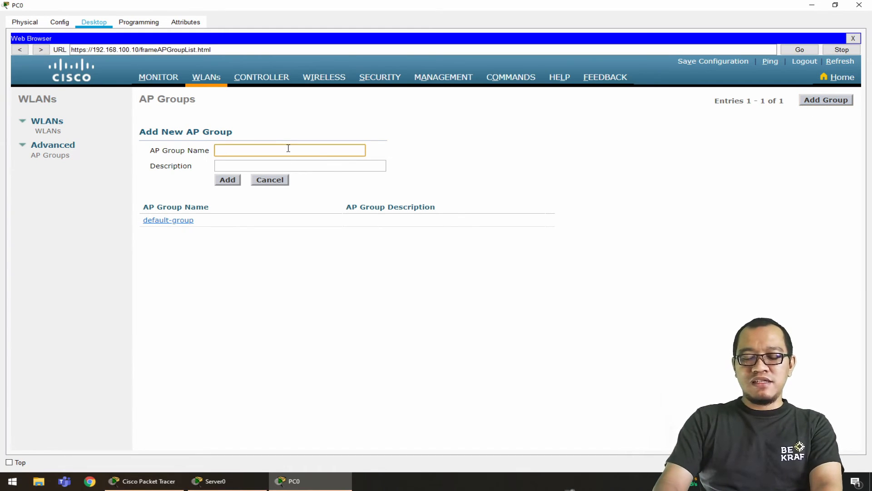
{"action": "type", "text": "aplt"}
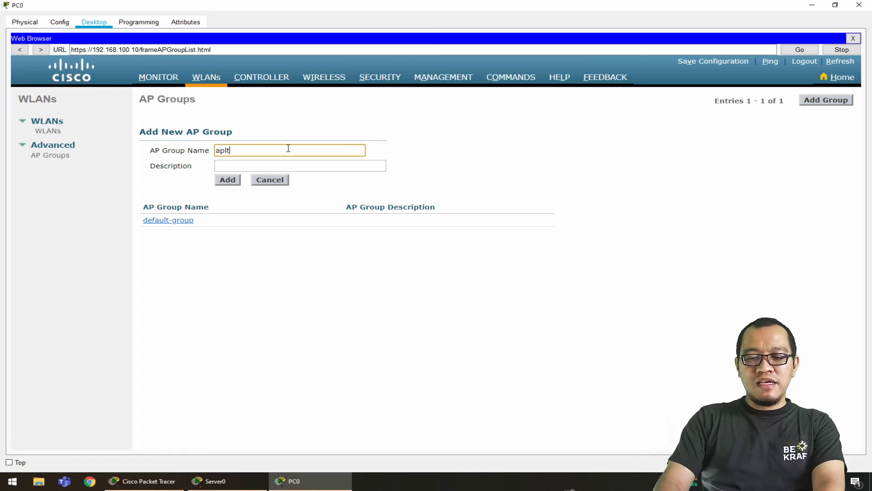
{"action": "type", "text": "1"}
{"action": "left_click", "coordinate": [298, 165]}
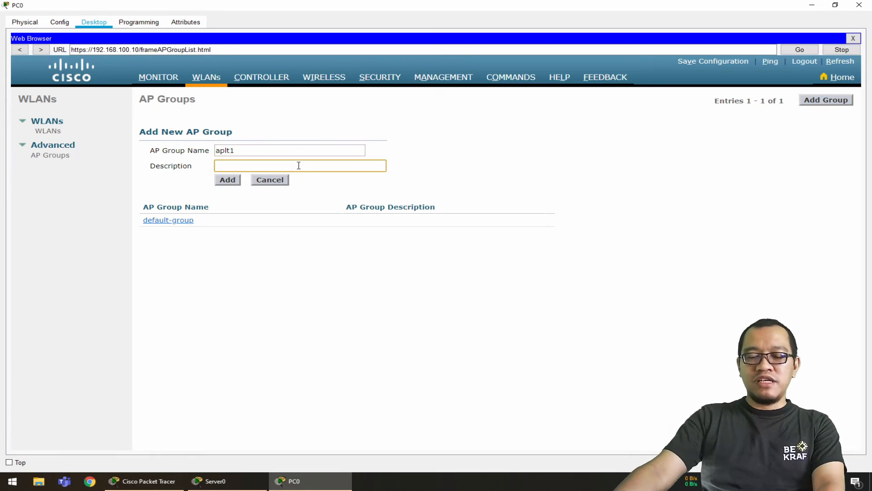
{"action": "type", "text": "ap untu"}
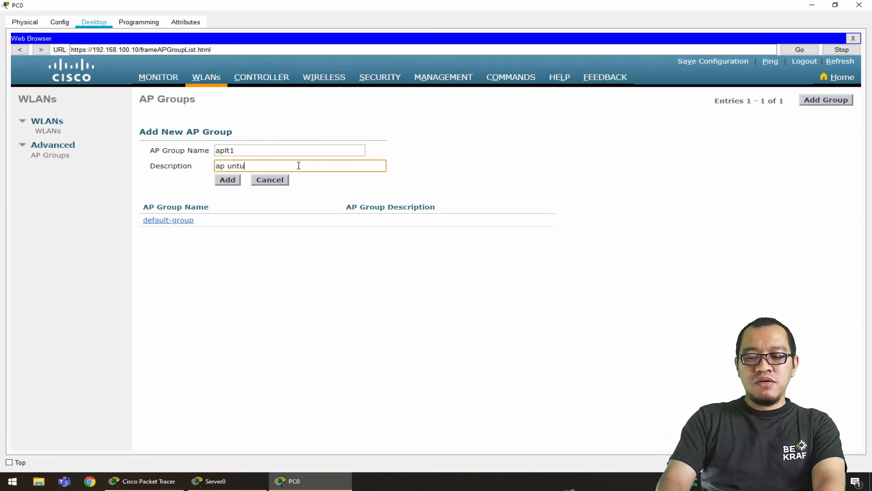
{"action": "type", "text": "k lanta"}
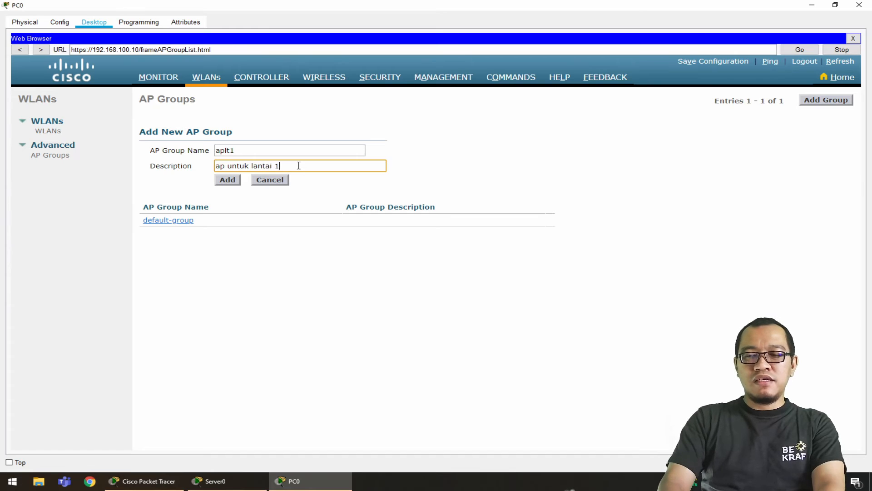
{"action": "type", "text": "i 1"}
{"action": "left_click", "coordinate": [227, 180]}
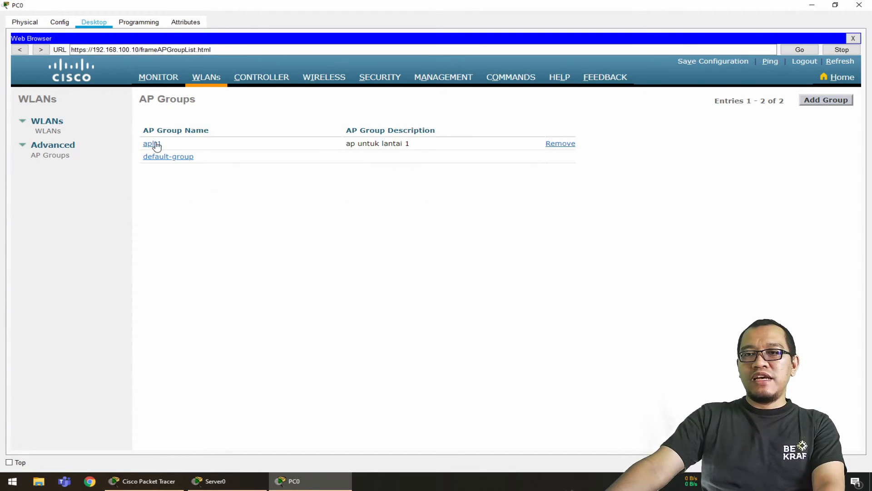
Add a second AP group named aplt2 with the description "ap untuk lantai 2"
{"action": "left_click", "coordinate": [834, 101]}
{"action": "left_click", "coordinate": [318, 149]}
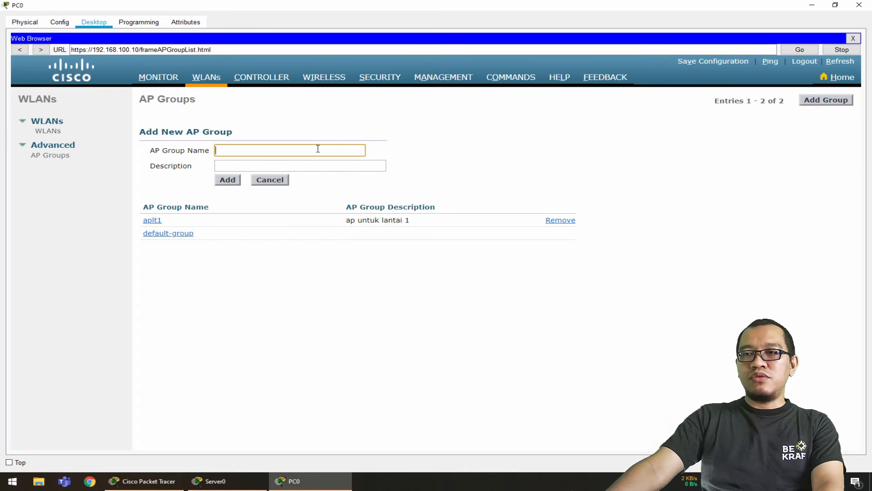
{"action": "type", "text": "aplt2"}
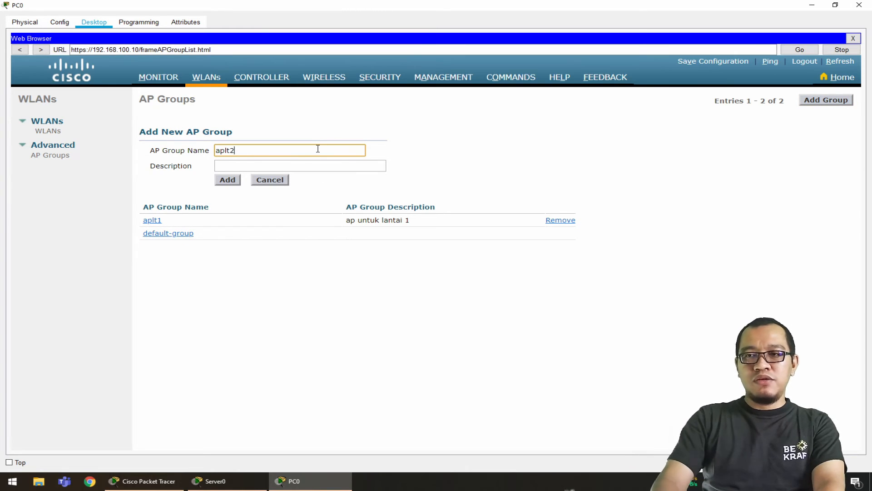
{"action": "left_click", "coordinate": [326, 166]}
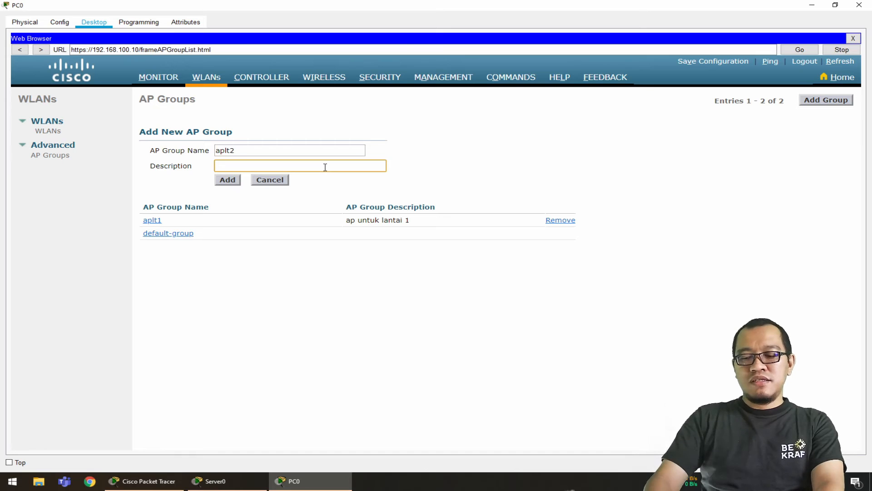
{"action": "type", "text": "ap untu"}
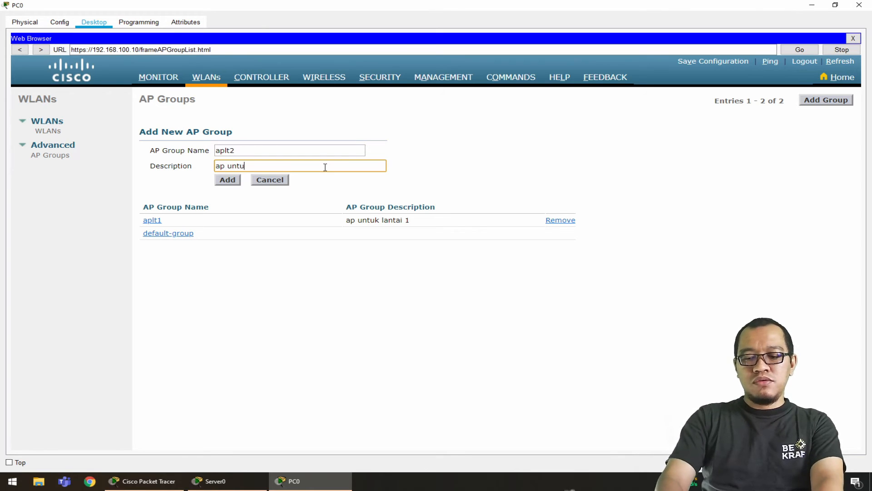
{"action": "type", "text": "k lantai "}
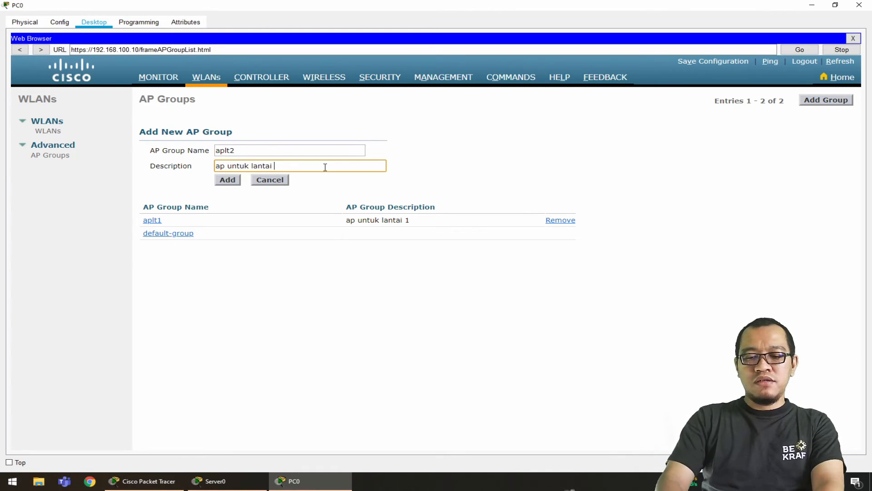
{"action": "type", "text": "2"}
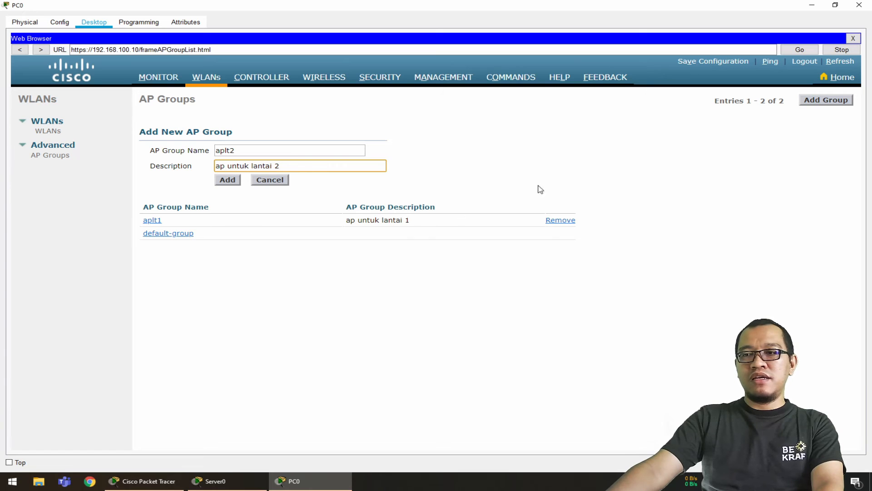
{"action": "left_click", "coordinate": [237, 184]}
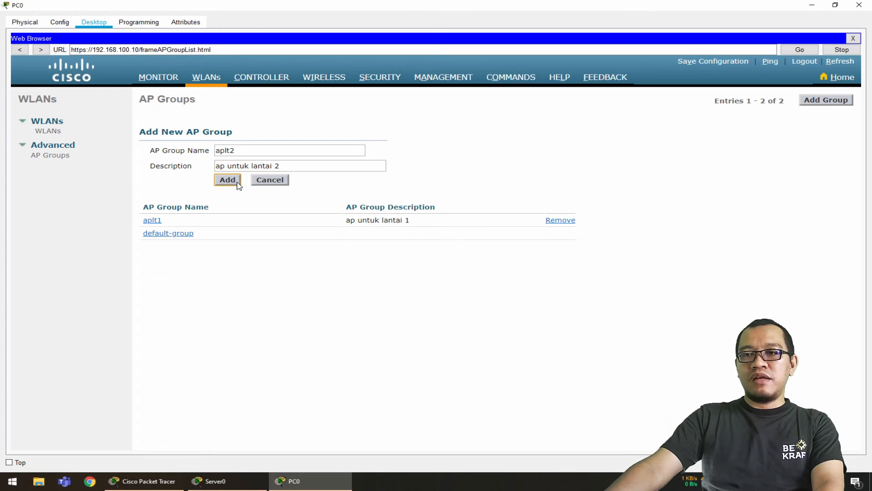
Add a third AP group named aplt3 with the description "ap untuk lantai 3"
{"action": "left_click", "coordinate": [821, 105]}
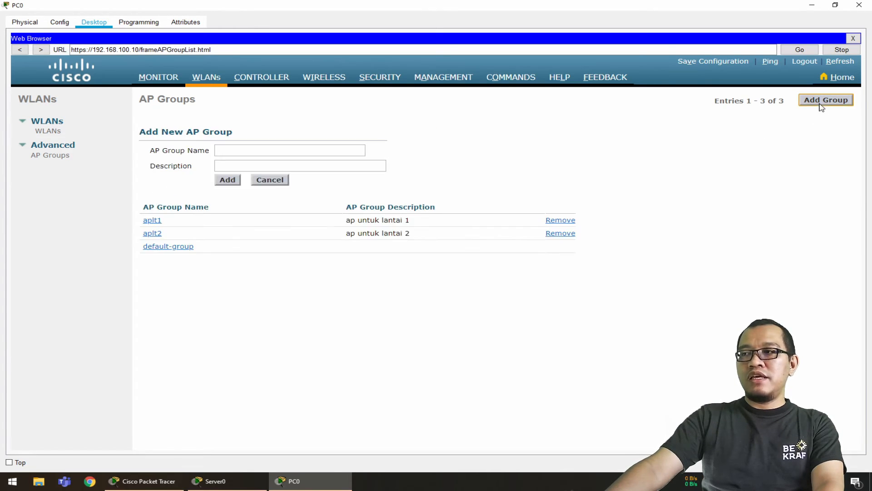
{"action": "left_click", "coordinate": [348, 149]}
{"action": "type", "text": "ap"}
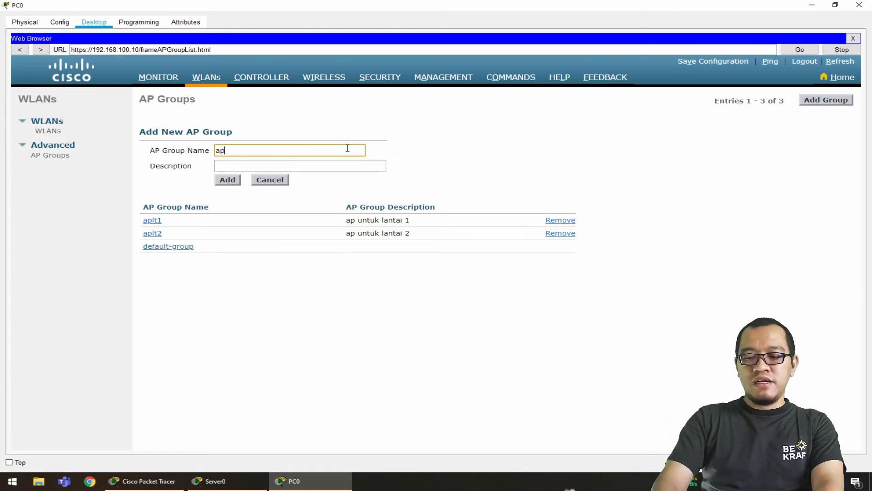
{"action": "type", "text": "lt3"}
{"action": "key", "text": "Tab"}
{"action": "type", "text": "ap"}
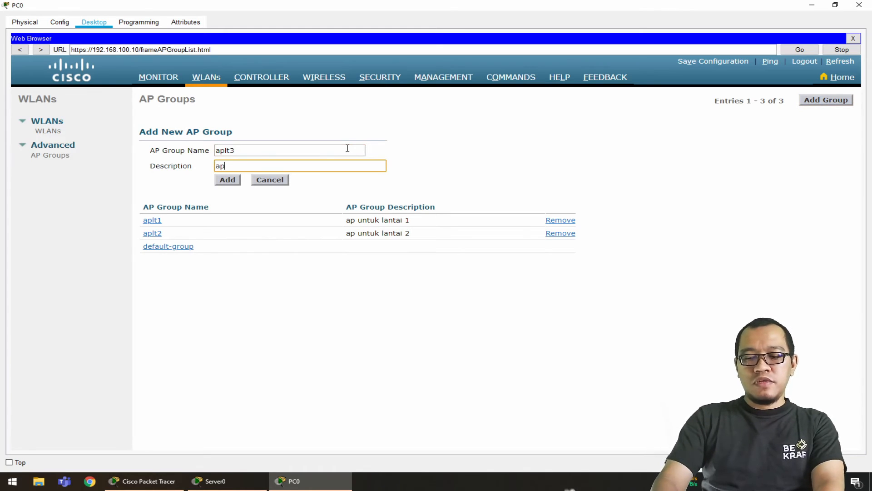
{"action": "type", "text": " untuk lantai 3"}
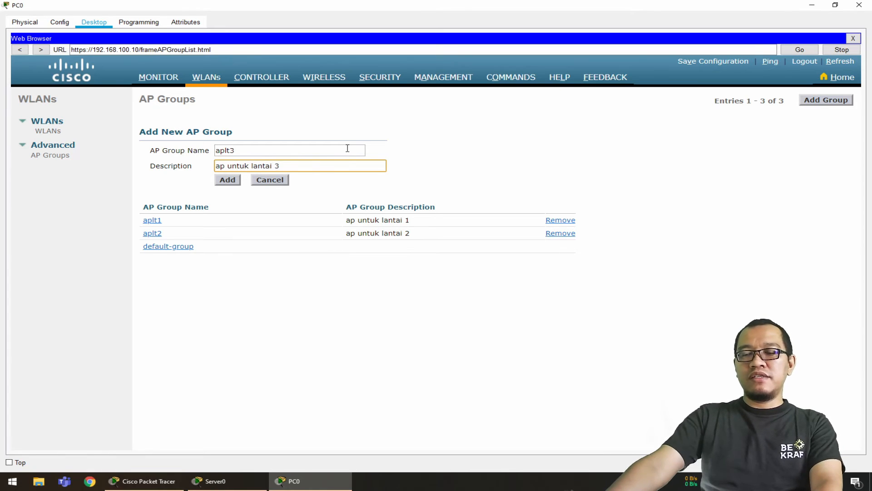
{"action": "left_click", "coordinate": [231, 182]}
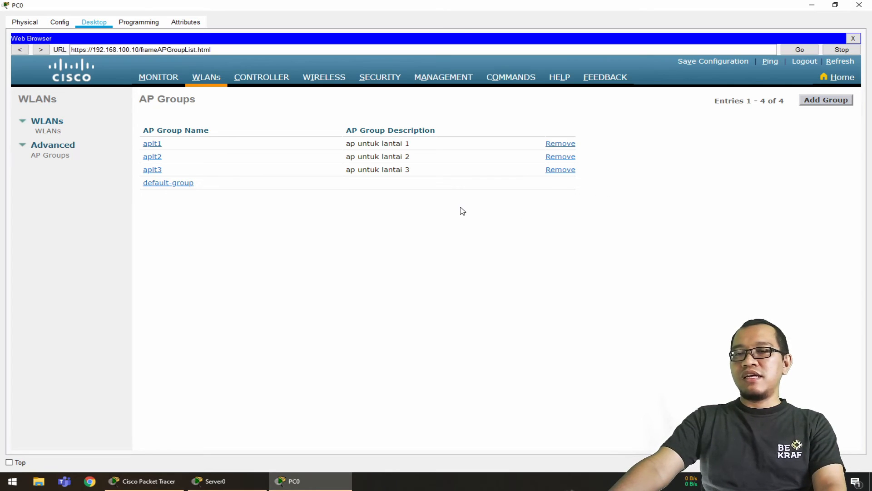
Open the aplt1 group, check the floor 1 SSID requirements in the topology notes, and add the karyawan WLAN to the group
{"action": "left_click", "coordinate": [157, 147]}
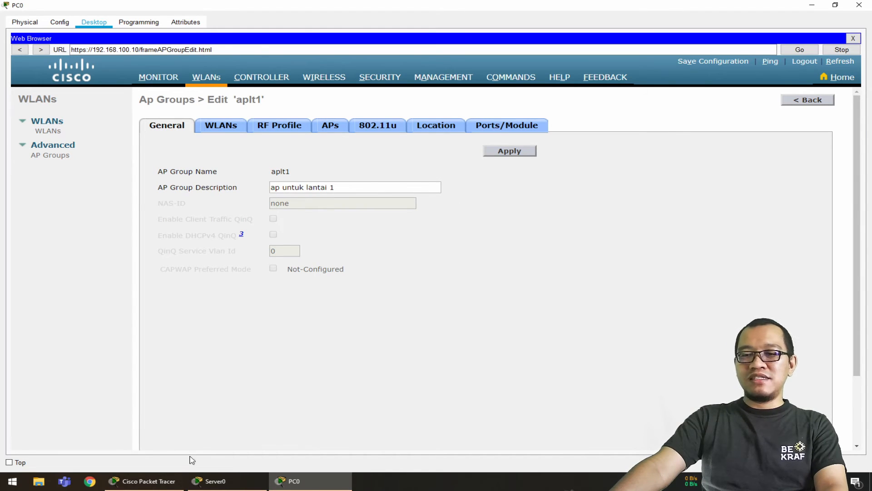
{"action": "left_click", "coordinate": [166, 480]}
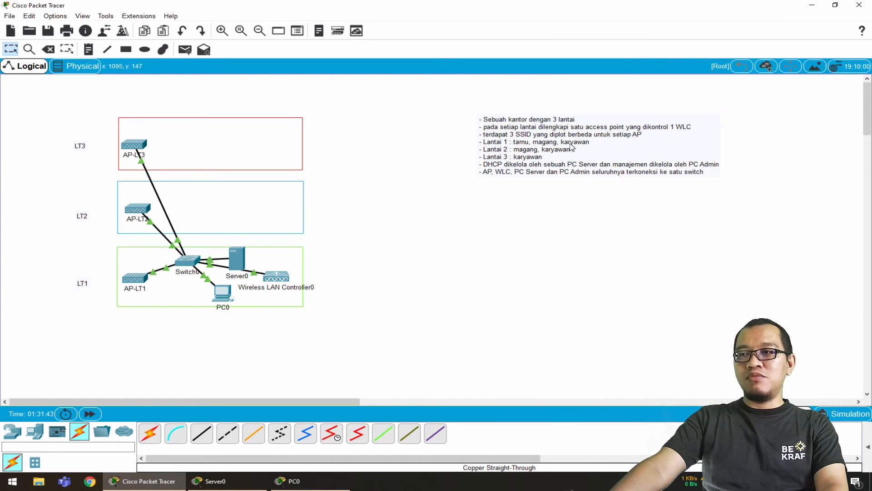
{"action": "left_click", "coordinate": [293, 480]}
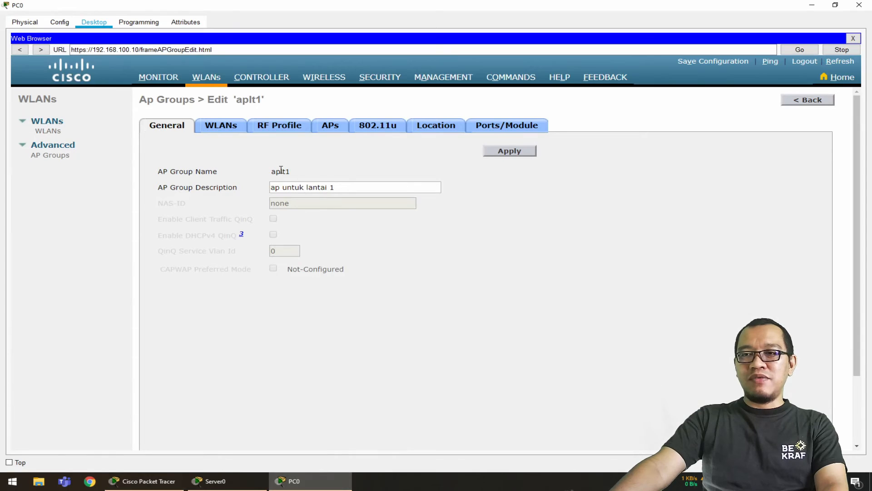
{"action": "left_click", "coordinate": [223, 129]}
{"action": "left_click", "coordinate": [595, 152]}
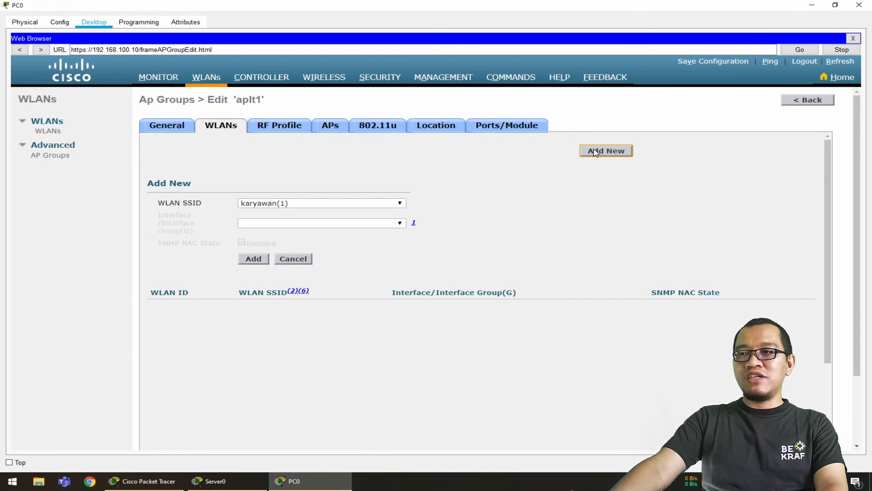
{"action": "left_click", "coordinate": [253, 258]}
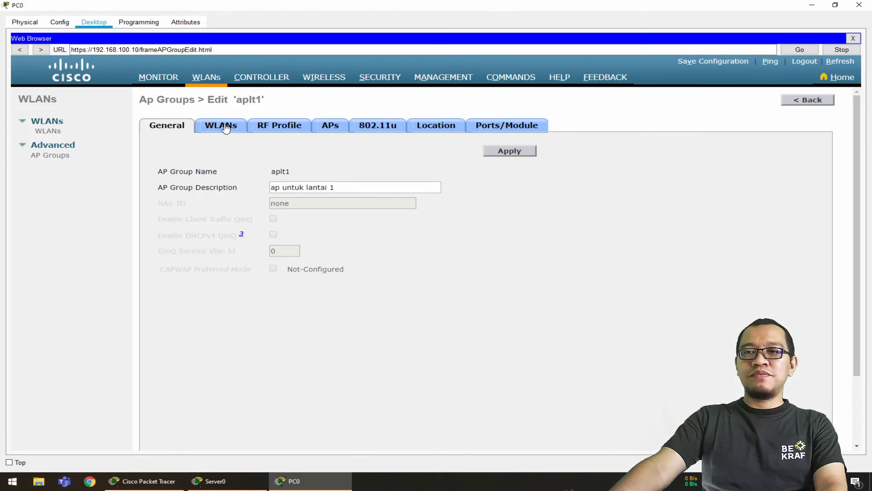
Add the magang and tamu WLANs to the aplt1 group and show its WLAN list
{"action": "left_click", "coordinate": [226, 130]}
{"action": "left_click", "coordinate": [610, 152]}
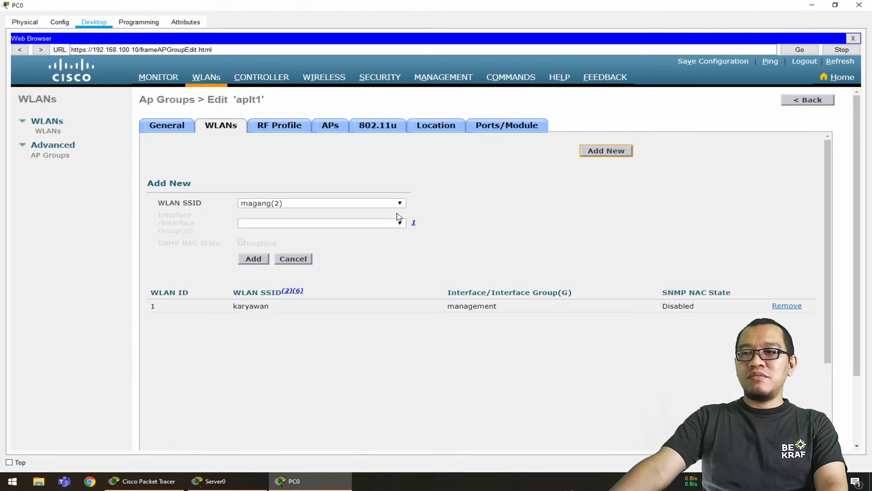
{"action": "left_click", "coordinate": [252, 260]}
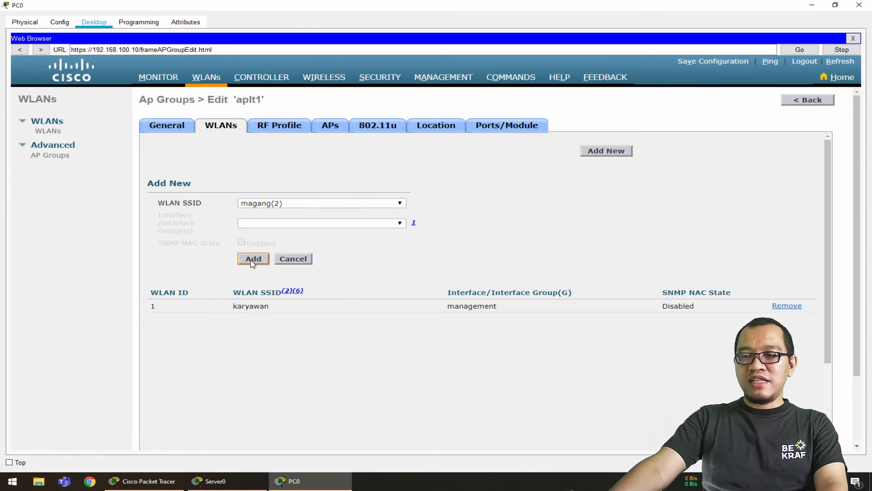
{"action": "left_click", "coordinate": [222, 127]}
{"action": "left_click", "coordinate": [589, 151]}
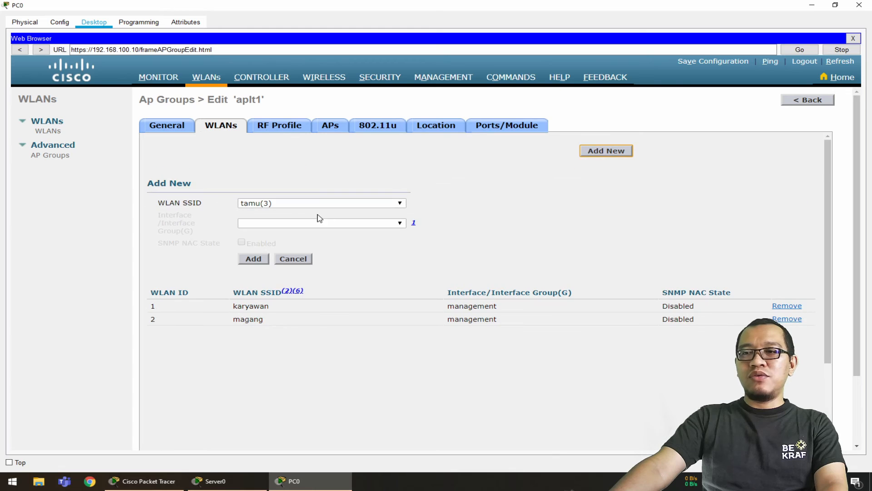
{"action": "left_click", "coordinate": [257, 260]}
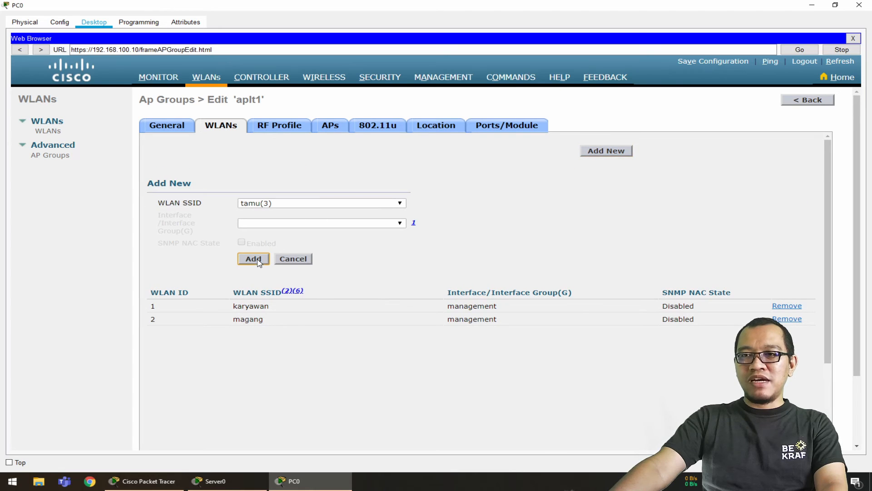
{"action": "left_click", "coordinate": [216, 129]}
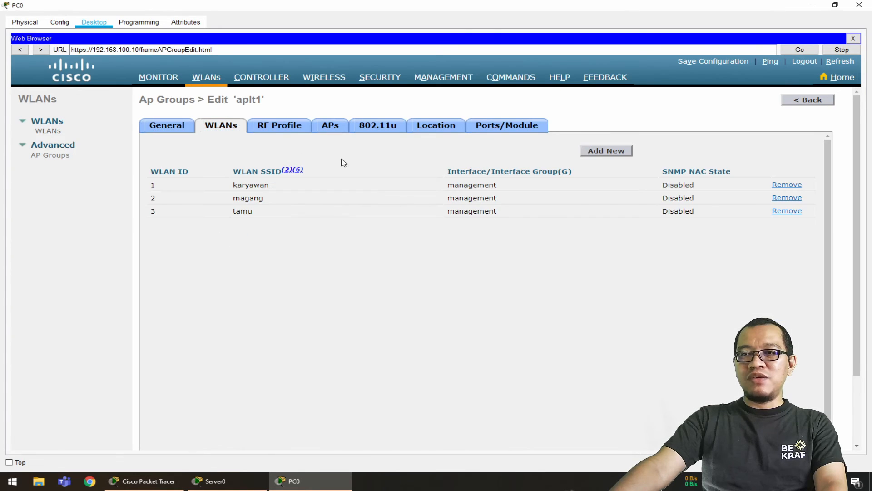
Add the AP-LT1 access point to the aplt1 group, accept the AP reboot, and apply the group settings
{"action": "left_click", "coordinate": [330, 130]}
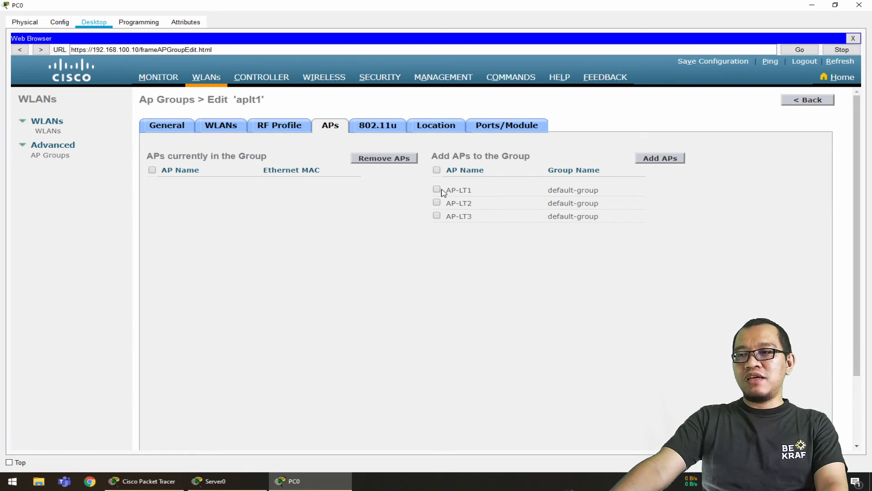
{"action": "left_click", "coordinate": [675, 163]}
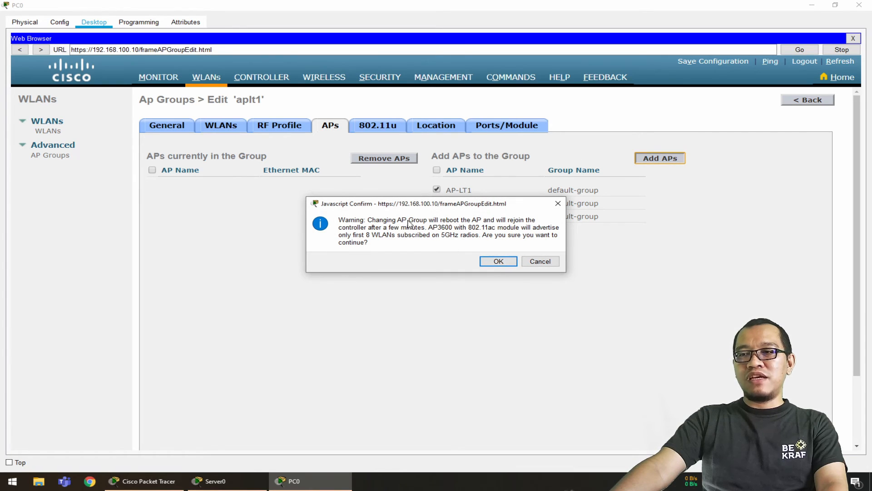
{"action": "left_click", "coordinate": [498, 261]}
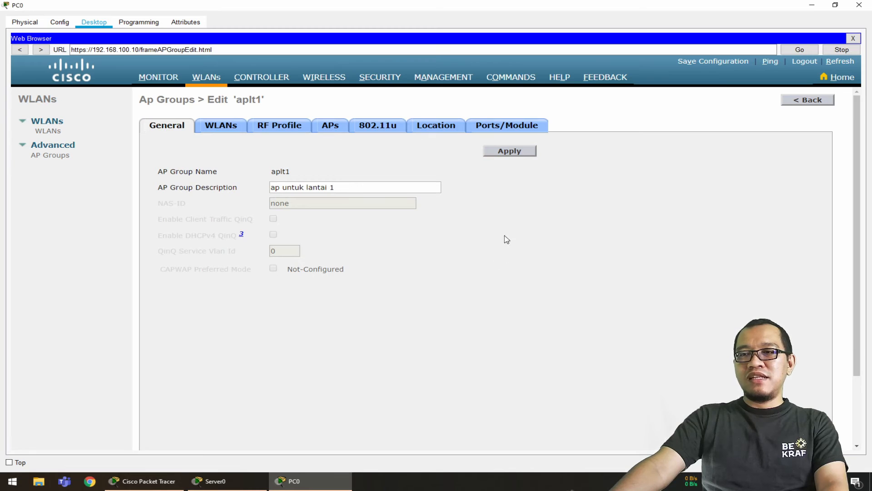
{"action": "left_click", "coordinate": [520, 153]}
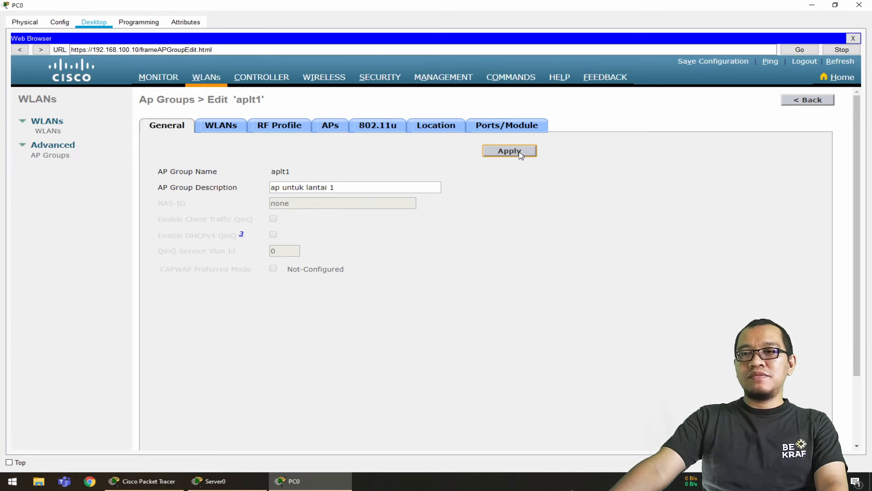
Check which access points belong to the aplt1 group, and open the aplt2 group
{"action": "left_click", "coordinate": [337, 128]}
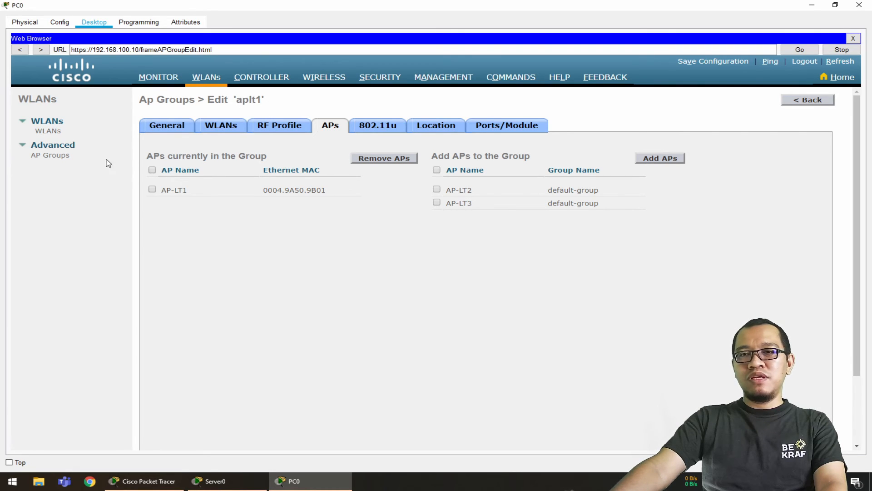
{"action": "left_click", "coordinate": [54, 156]}
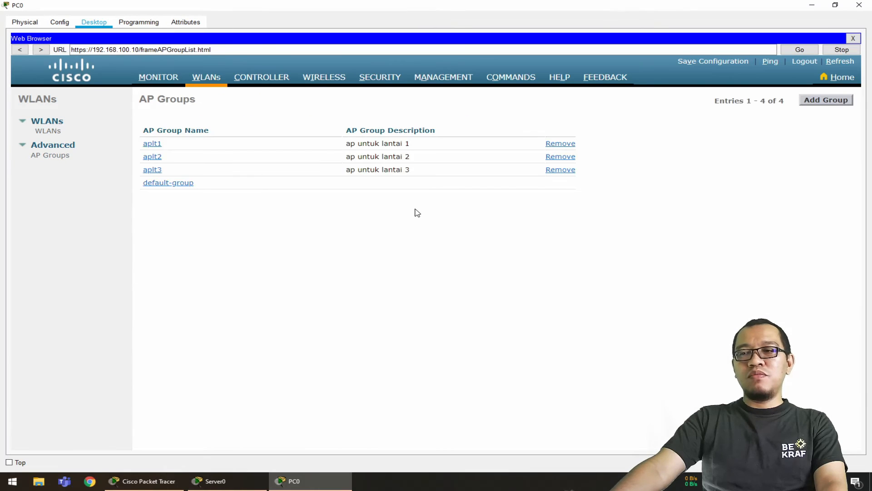
{"action": "left_click", "coordinate": [157, 158]}
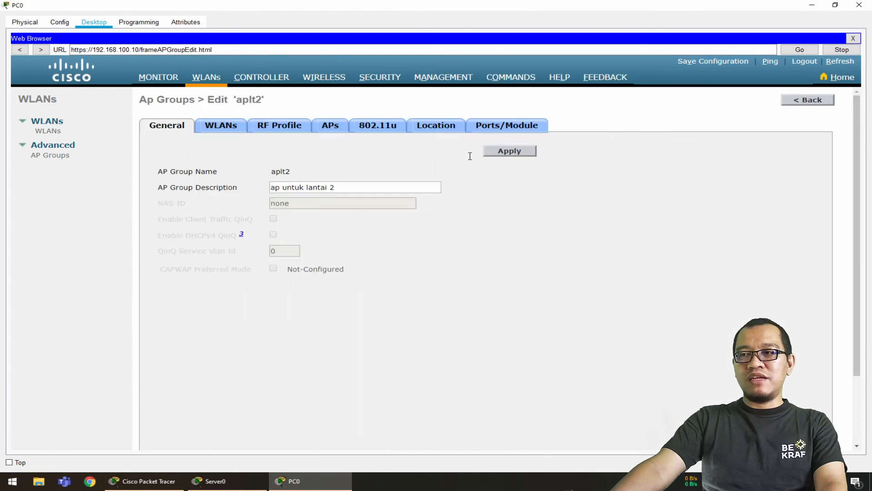
Check the floor 2 SSID requirements in the topology notes and add the karyawan WLAN to the aplt2 group
{"action": "left_click", "coordinate": [230, 127]}
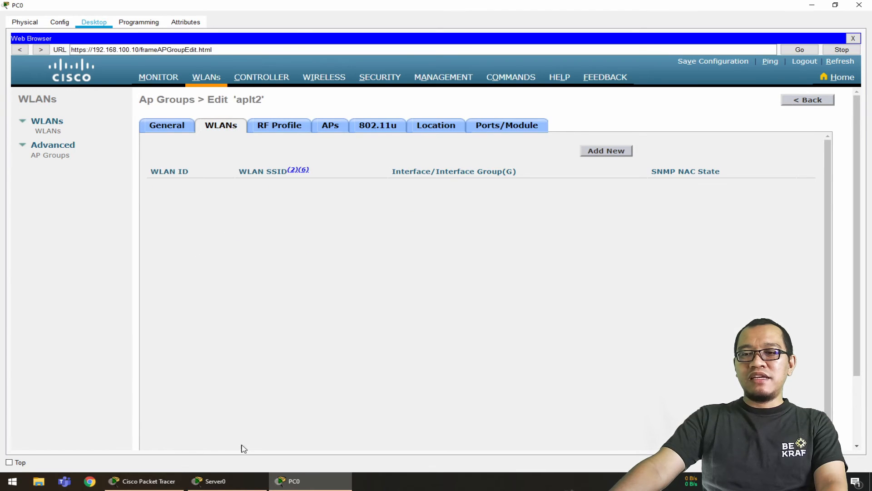
{"action": "left_click", "coordinate": [166, 482]}
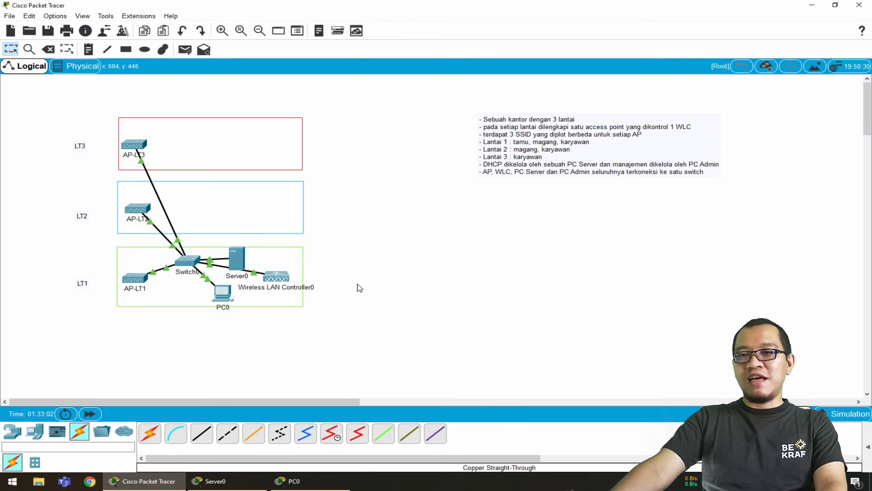
{"action": "left_click", "coordinate": [293, 480]}
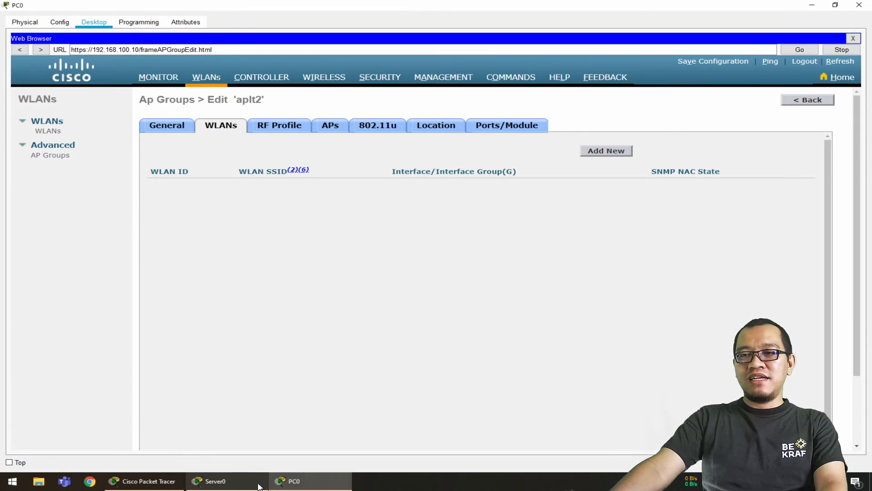
{"action": "left_click", "coordinate": [610, 151]}
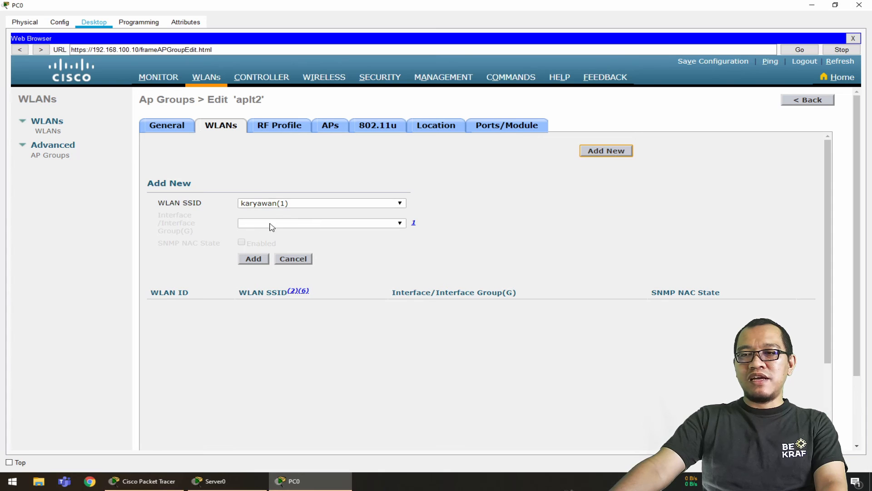
{"action": "left_click", "coordinate": [255, 260]}
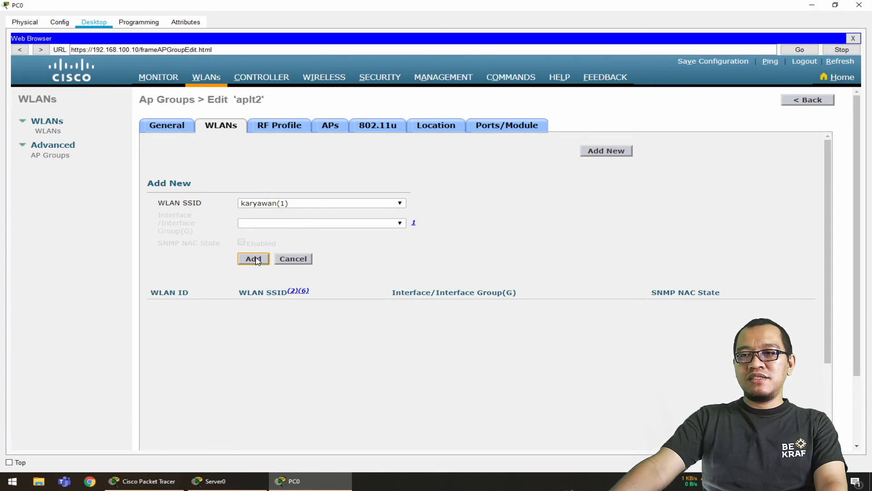
{"action": "left_click", "coordinate": [222, 129]}
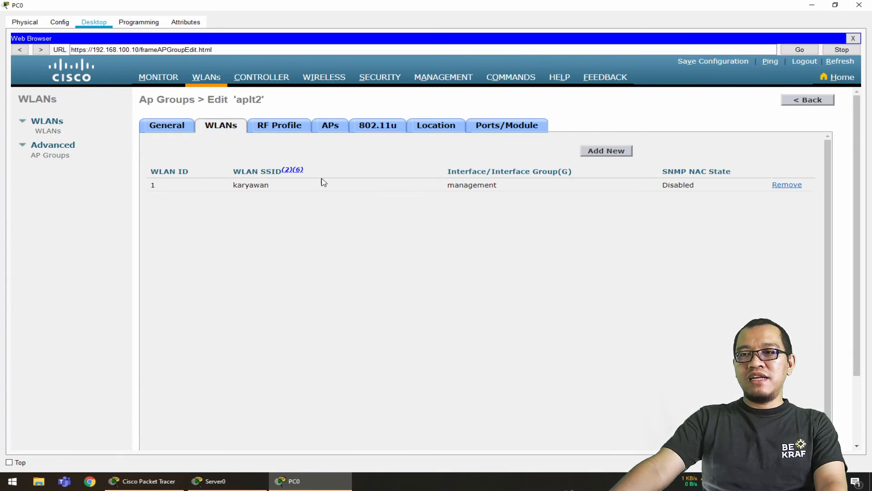
Add the magang WLAN to the aplt2 group and show its WLAN list
{"action": "left_click", "coordinate": [610, 152]}
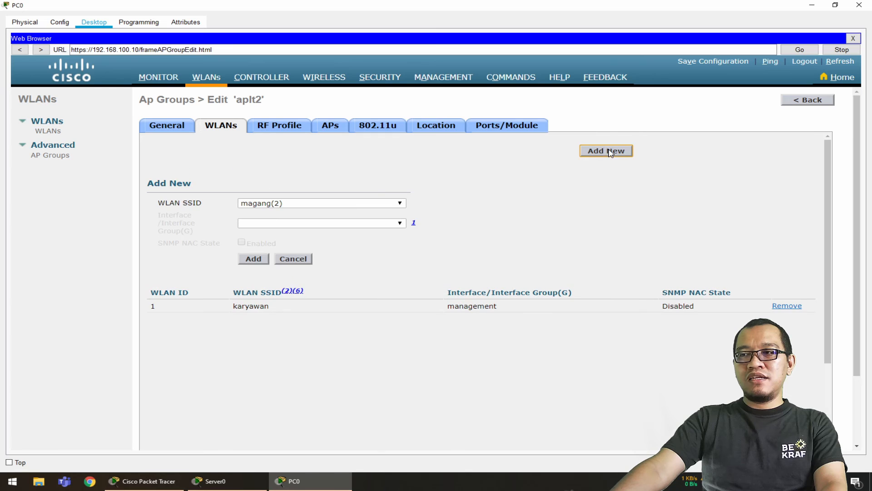
{"action": "left_click", "coordinate": [255, 261]}
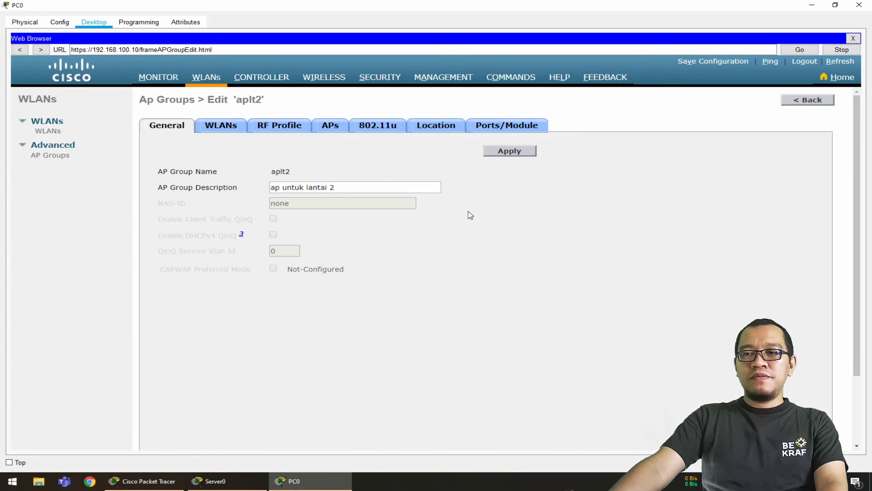
{"action": "left_click", "coordinate": [231, 127]}
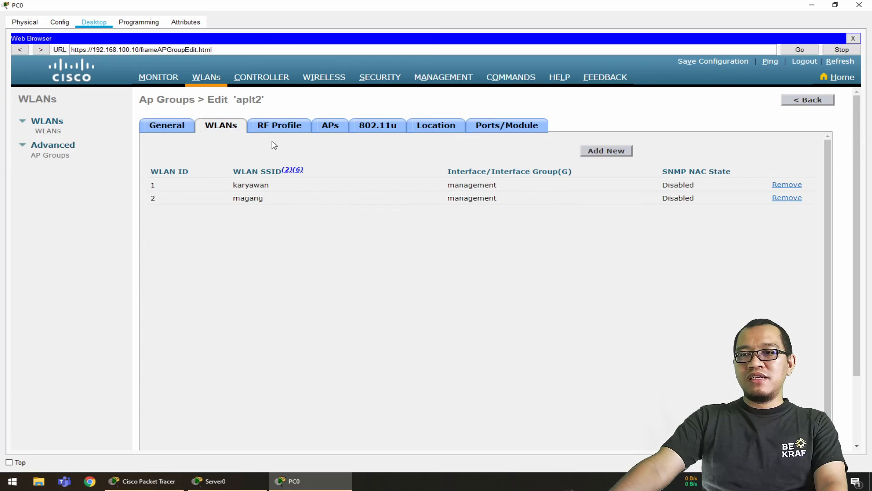
Add the AP-LT2 access point to the aplt2 group and accept the AP reboot
{"action": "left_click", "coordinate": [334, 129]}
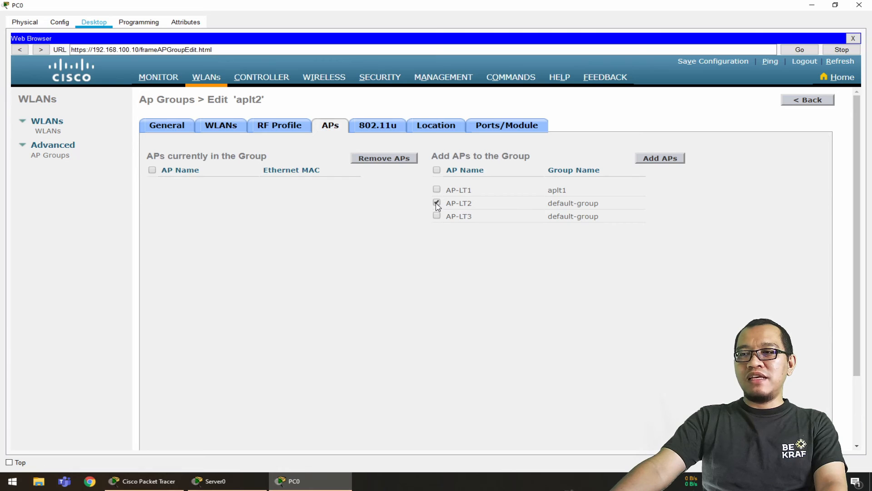
{"action": "left_click", "coordinate": [660, 158]}
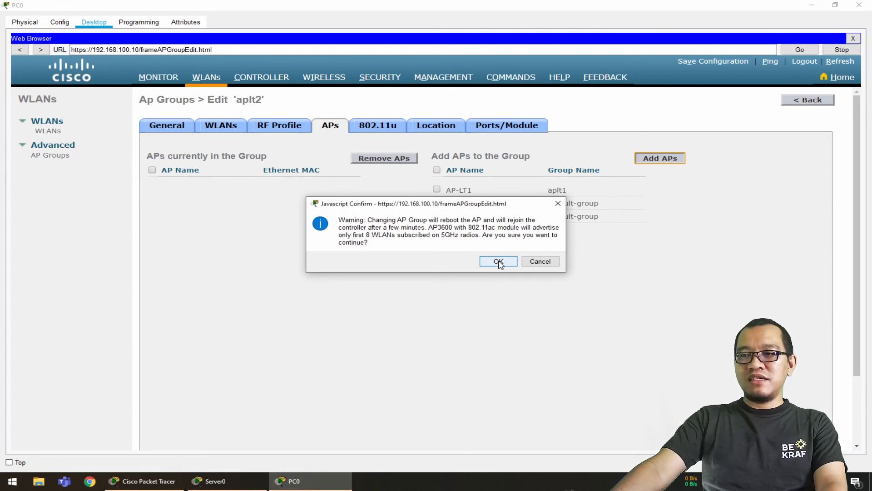
{"action": "left_click", "coordinate": [499, 261]}
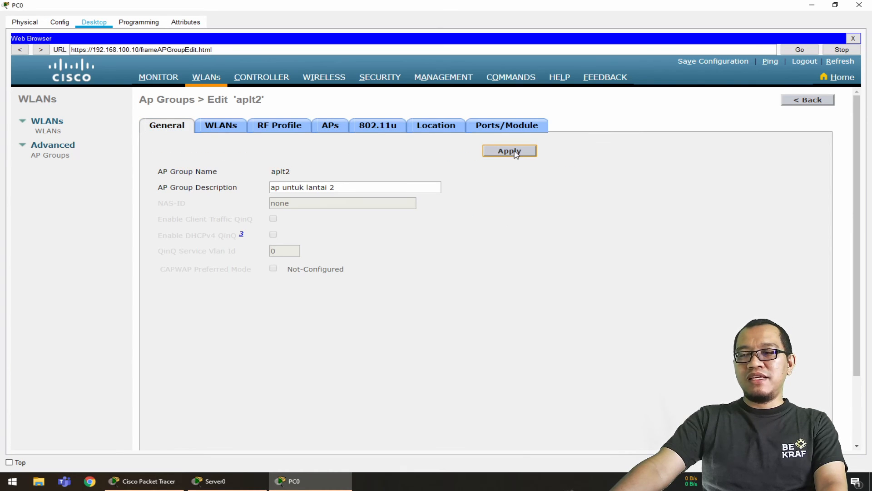
Open the aplt3 group, check the floor 3 SSID requirement in the topology notes, and add the karyawan WLAN to the group
{"action": "left_click", "coordinate": [60, 156]}
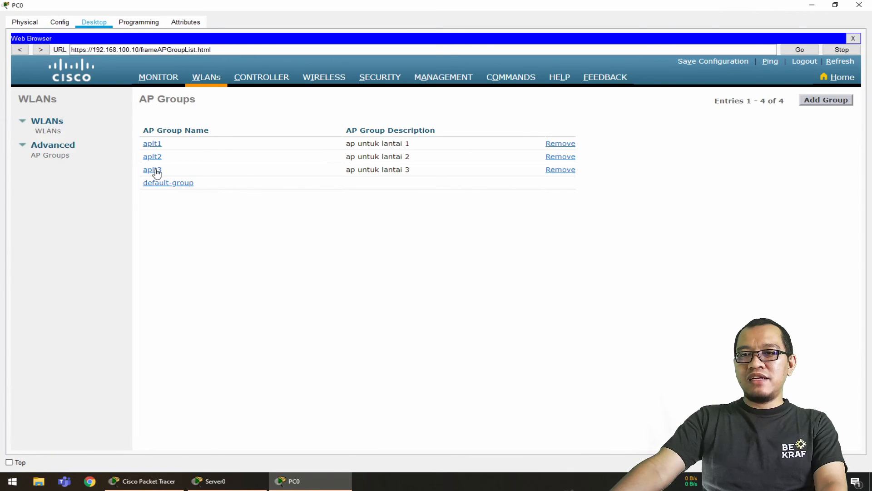
{"action": "left_click", "coordinate": [153, 170]}
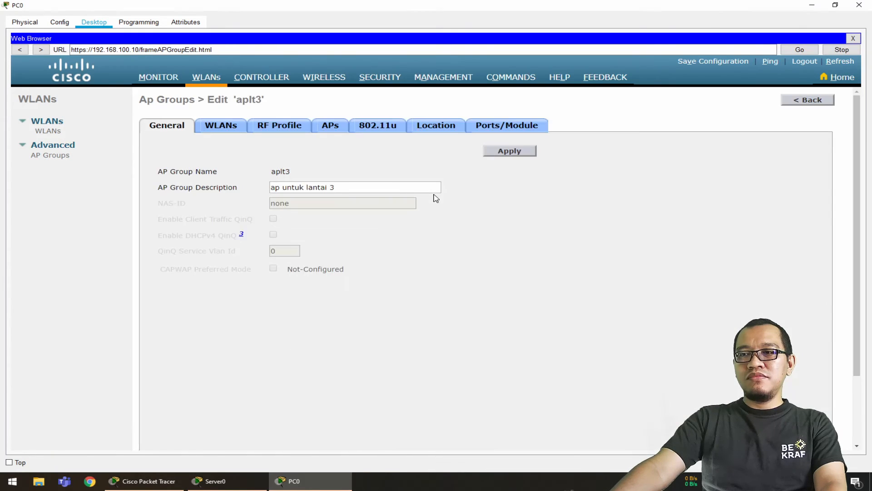
{"action": "left_click", "coordinate": [231, 132]}
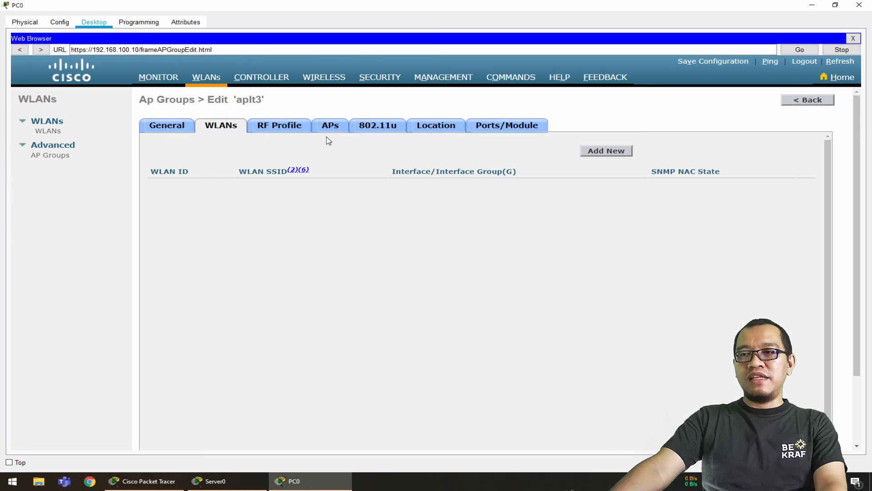
{"action": "left_click", "coordinate": [620, 154]}
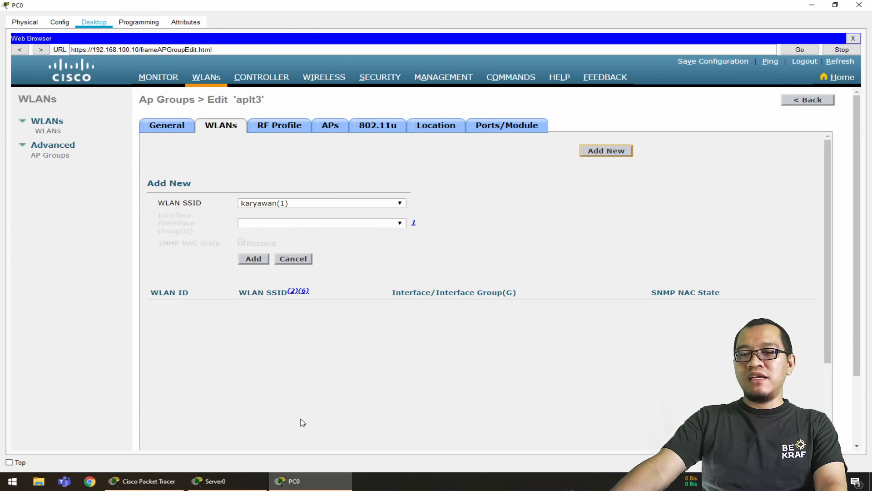
{"action": "left_click", "coordinate": [145, 480]}
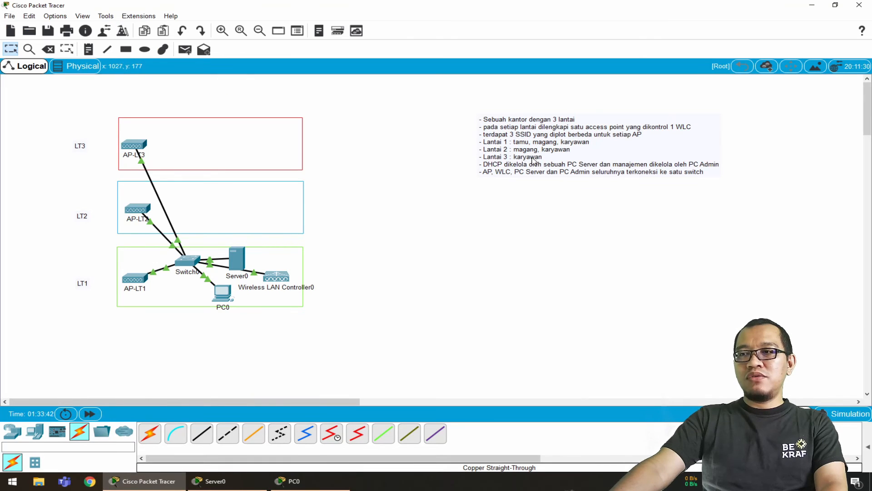
{"action": "left_click", "coordinate": [337, 484]}
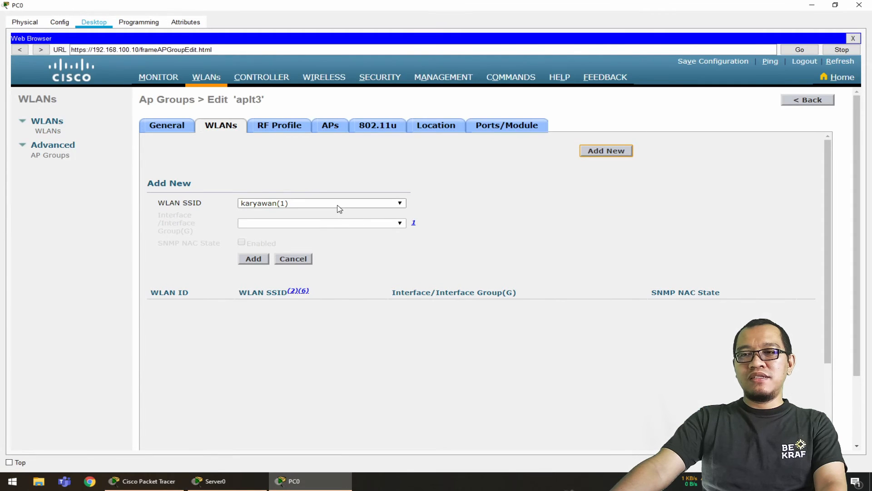
{"action": "left_click", "coordinate": [253, 258]}
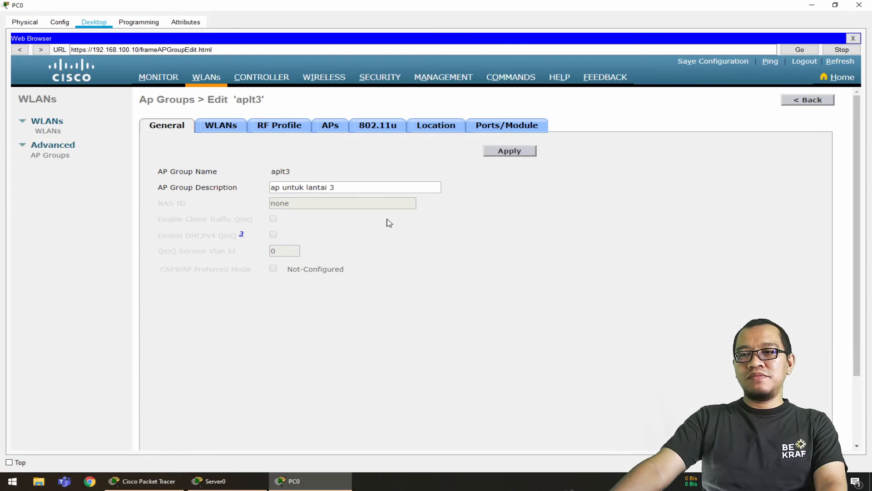
{"action": "left_click", "coordinate": [222, 129]}
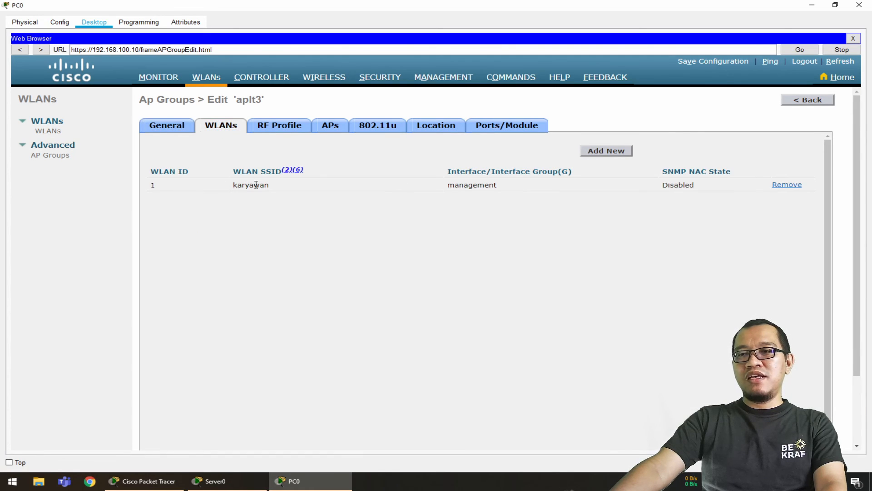
Add the AP-LT3 access point to the aplt3 group, accept the AP reboot, and apply the group settings
{"action": "left_click", "coordinate": [331, 127]}
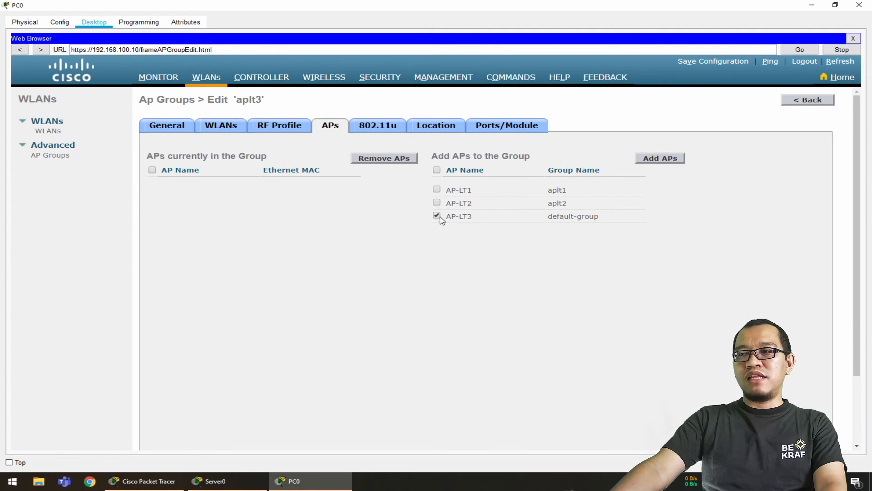
{"action": "left_click", "coordinate": [667, 158]}
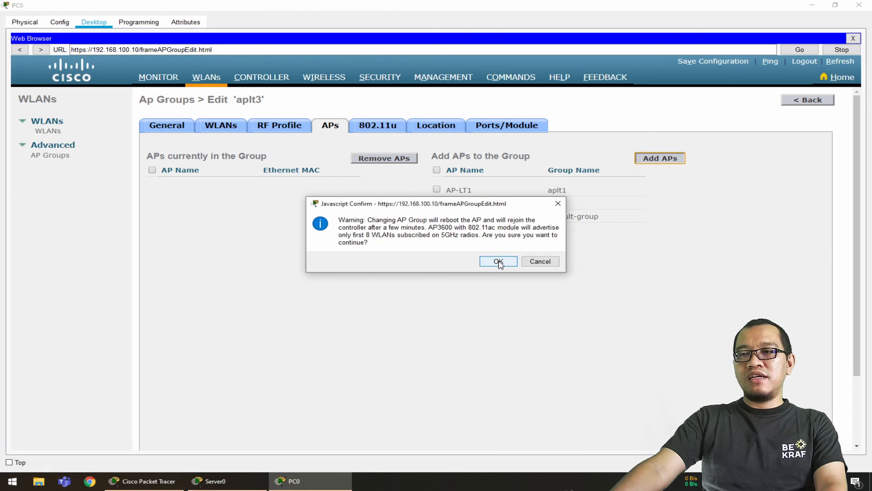
{"action": "left_click", "coordinate": [498, 262]}
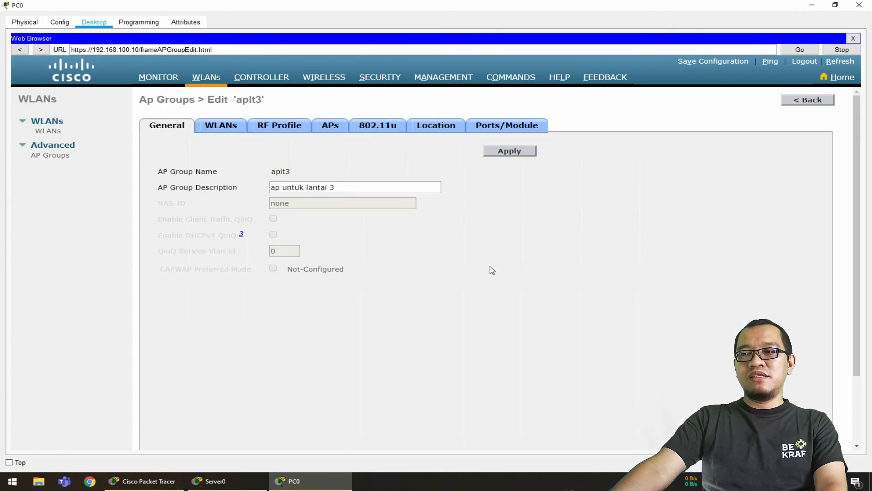
{"action": "left_click", "coordinate": [504, 154]}
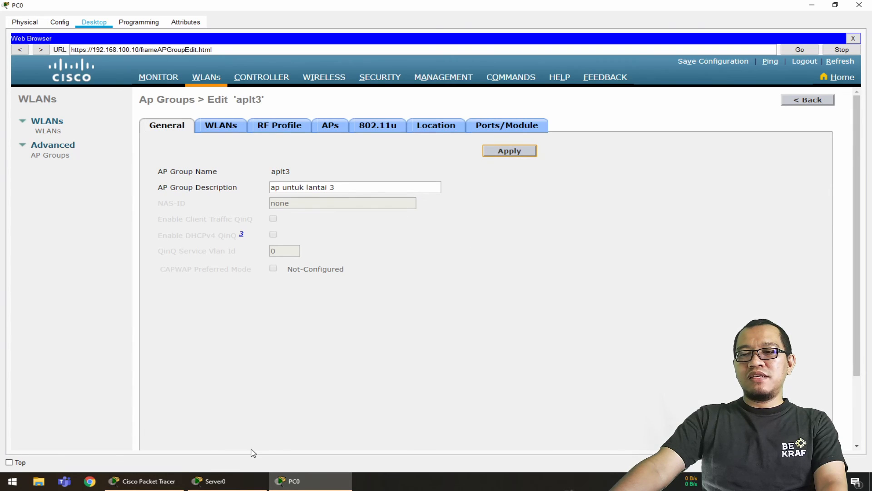
Review the SSID requirements per floor in the topology notes against the access points AP-LT1, AP-LT2 and AP-LT3
{"action": "left_click", "coordinate": [148, 481]}
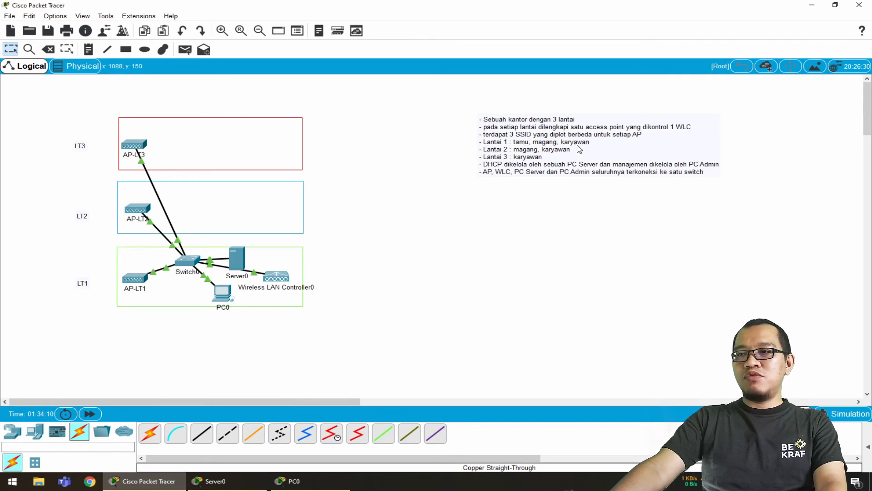
{"action": "mouse_move", "coordinate": [139, 281]}
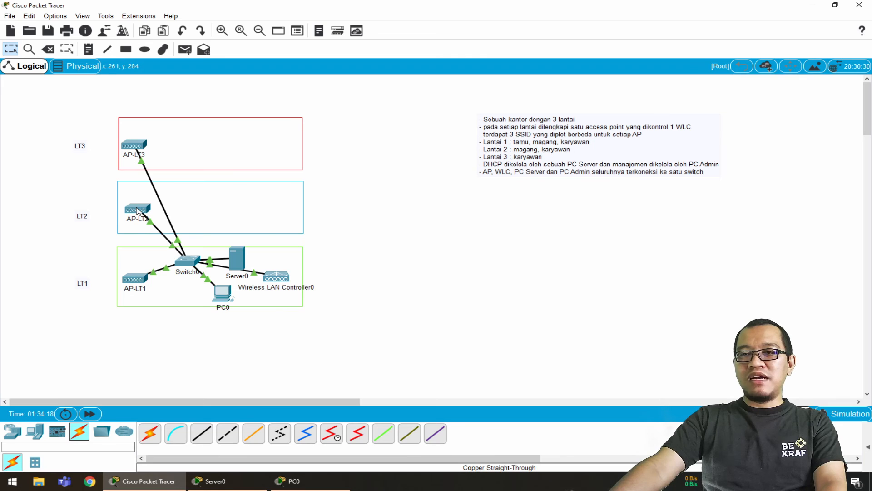
{"action": "mouse_move", "coordinate": [138, 211]}
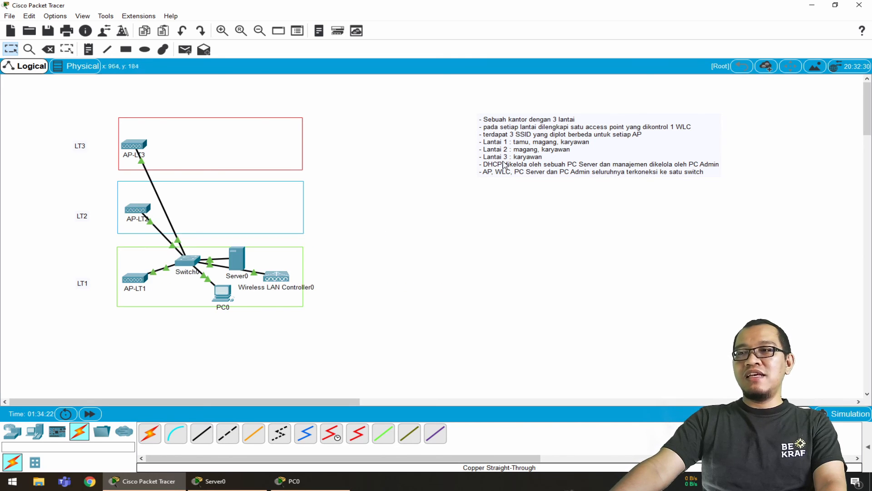
{"action": "mouse_move", "coordinate": [138, 147]}
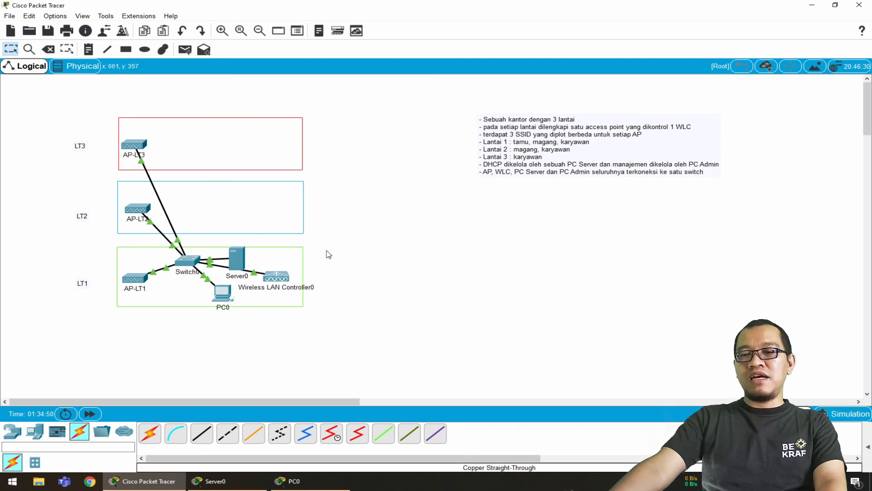
Place a 3702i lightweight access point in the LT2 area and attach its power adapter
{"action": "left_click", "coordinate": [12, 432]}
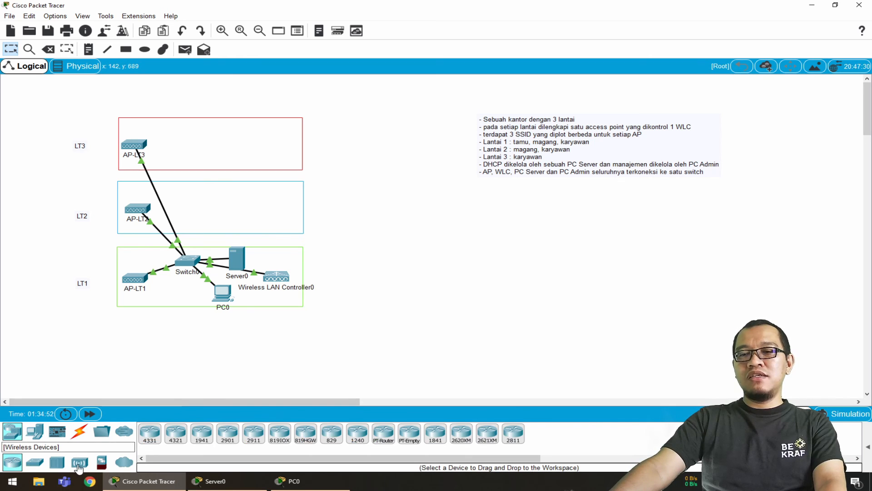
{"action": "left_click", "coordinate": [79, 462]}
{"action": "left_click", "coordinate": [202, 432]}
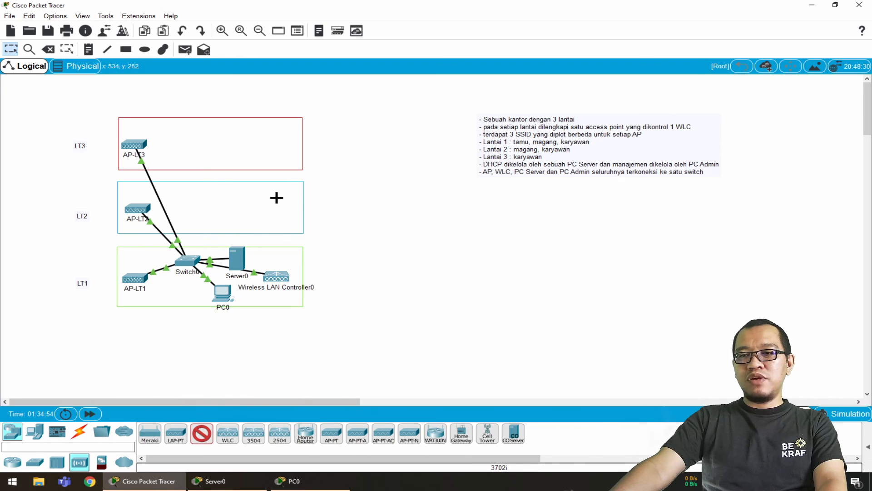
{"action": "left_click", "coordinate": [267, 204]}
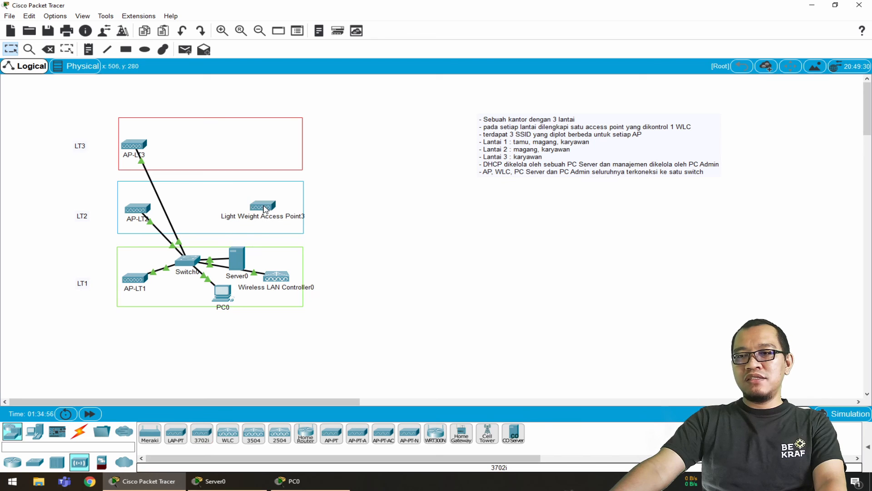
{"action": "left_click", "coordinate": [268, 211]}
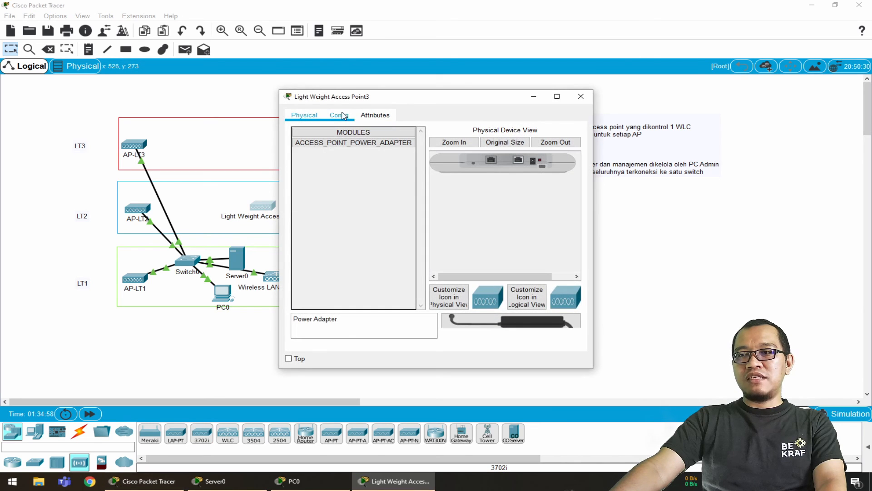
{"action": "left_click_drag", "start_coordinate": [505, 309], "coordinate": [533, 161]}
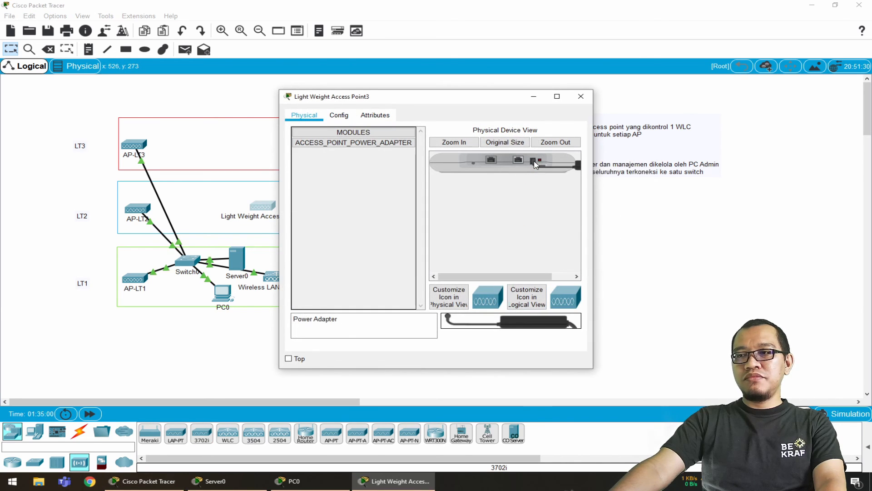
Rename the new LT2 access point AP-LT22 and set its gateway and DNS configuration to DHCP
{"action": "left_click", "coordinate": [339, 115]}
{"action": "triple_click", "coordinate": [479, 159]}
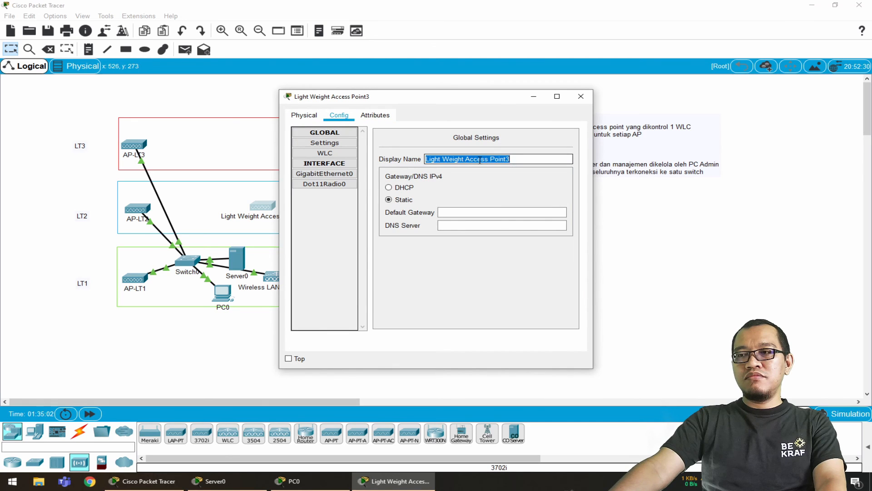
{"action": "type", "text": "P-"}
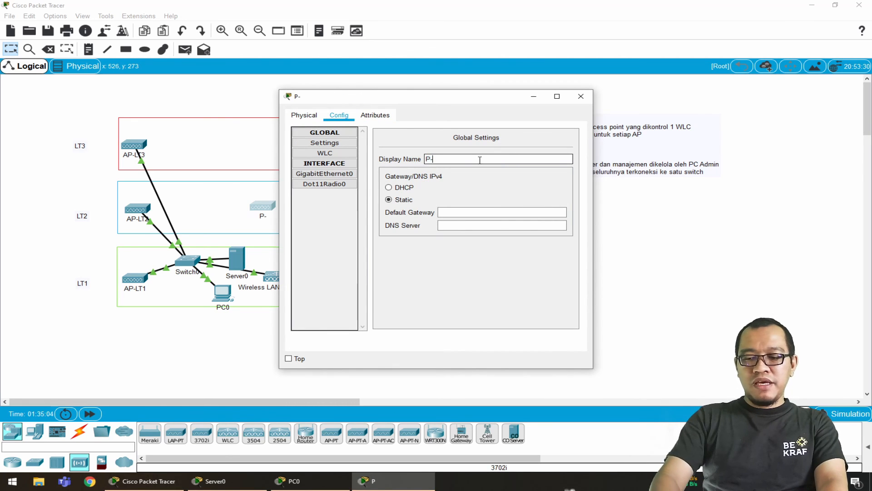
{"action": "key", "text": "BackSpace"}
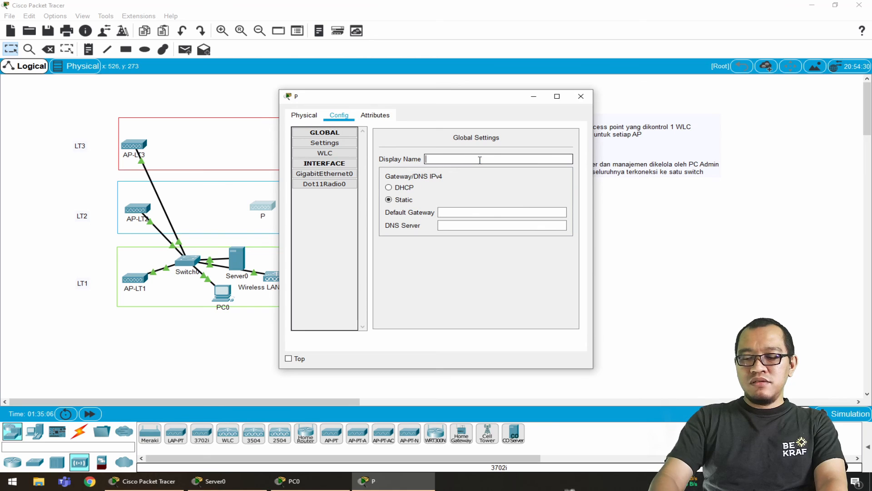
{"action": "type", "text": "AP-"}
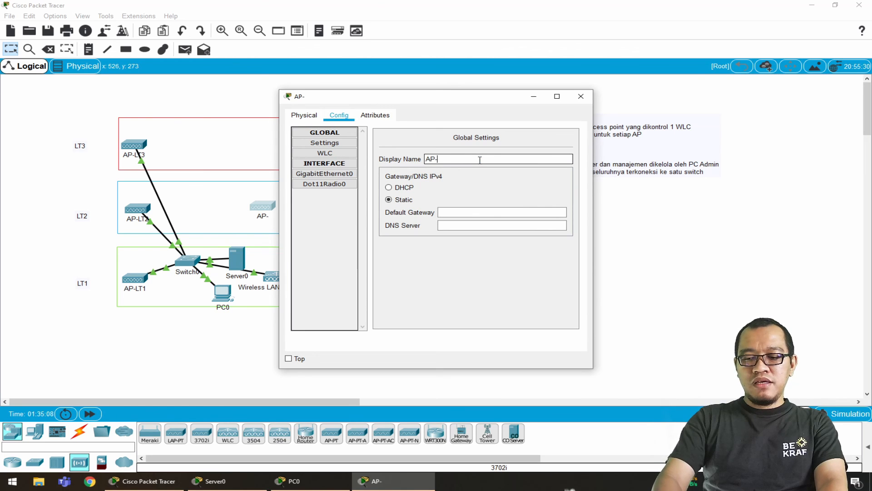
{"action": "type", "text": "LT22"}
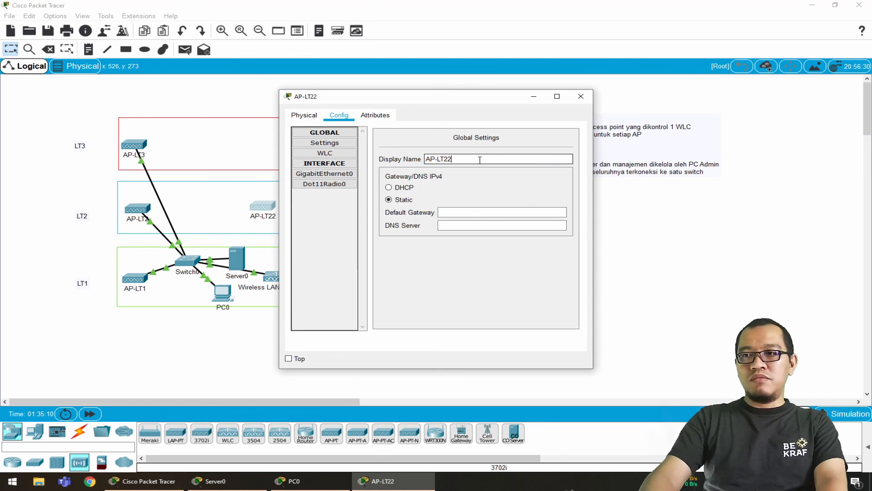
{"action": "key", "text": "Return"}
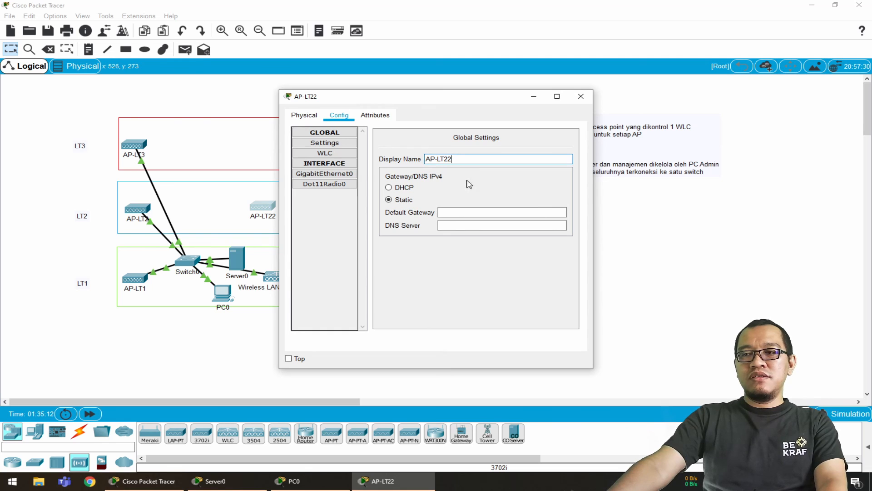
{"action": "left_click", "coordinate": [401, 190]}
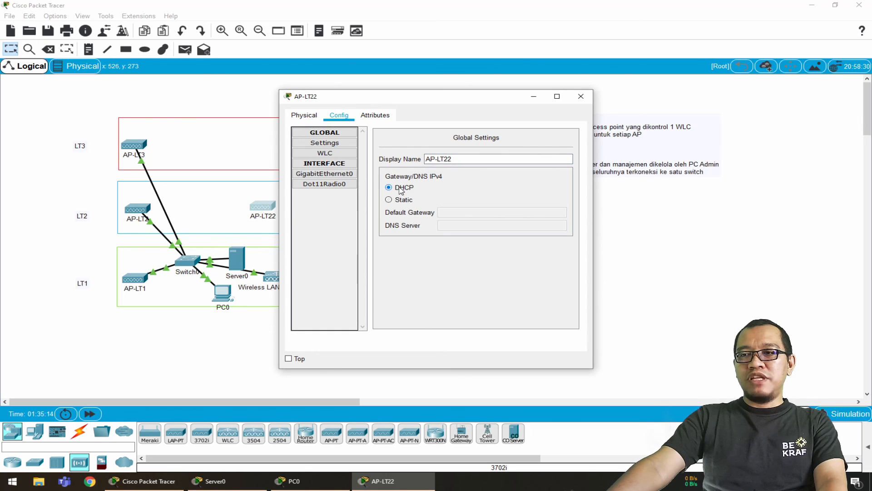
Enter 192.168.100.10 as the primary controller of AP-LT22 and close its configuration
{"action": "left_click", "coordinate": [336, 155]}
{"action": "left_click", "coordinate": [482, 136]}
{"action": "type", "text": "1"}
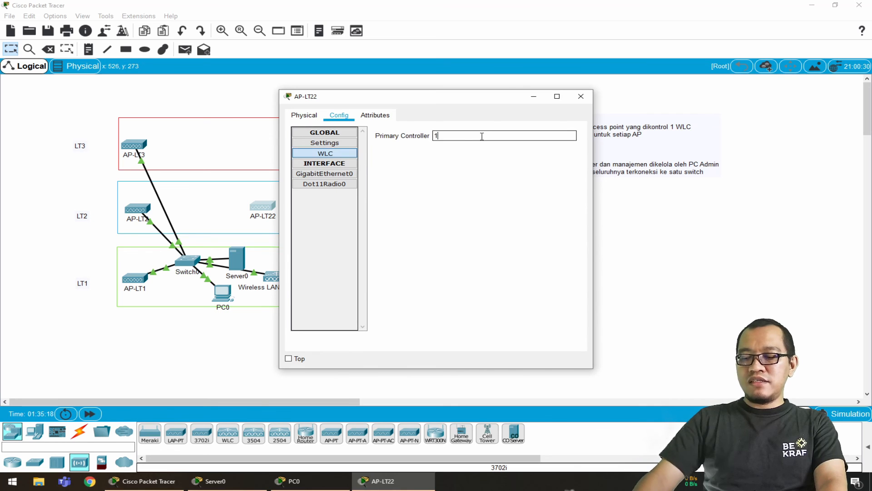
{"action": "type", "text": "92.168"}
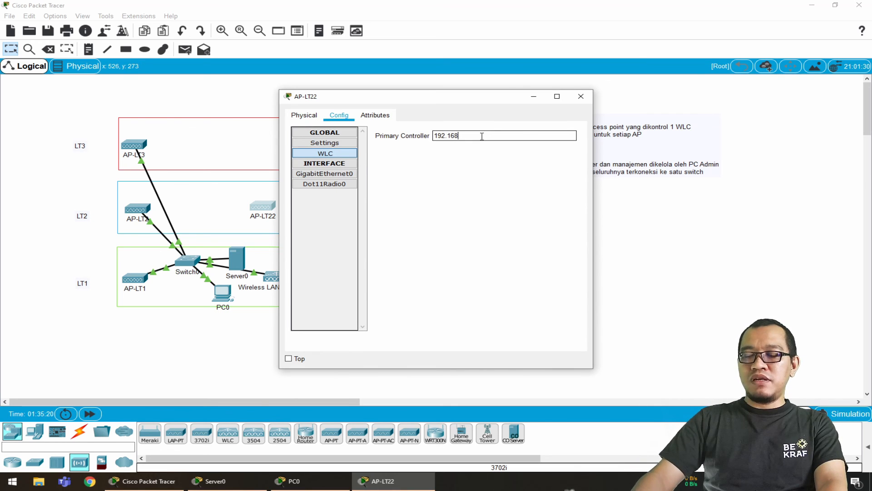
{"action": "type", "text": ".100"}
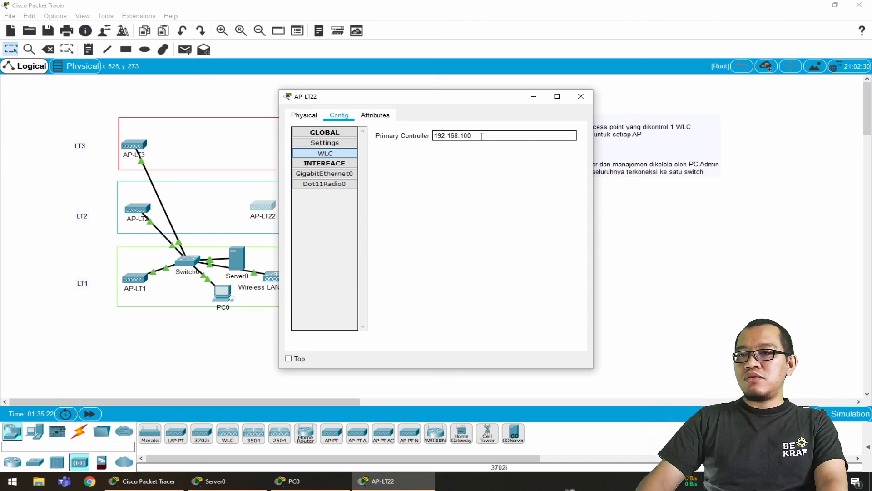
{"action": "type", "text": ".10"}
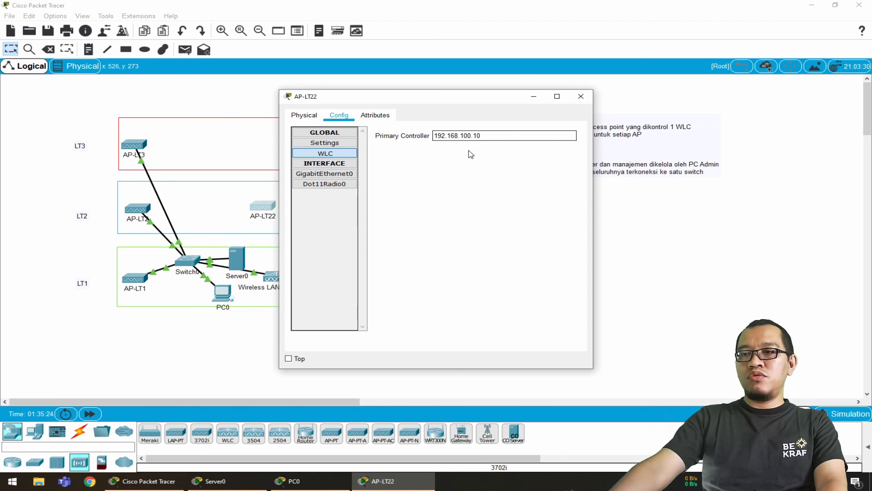
{"action": "left_click", "coordinate": [581, 96]}
Connect Switch0 to AP-LT22 with a copper straight-through cable and fast-forward the simulation time
{"action": "left_click", "coordinate": [79, 431]}
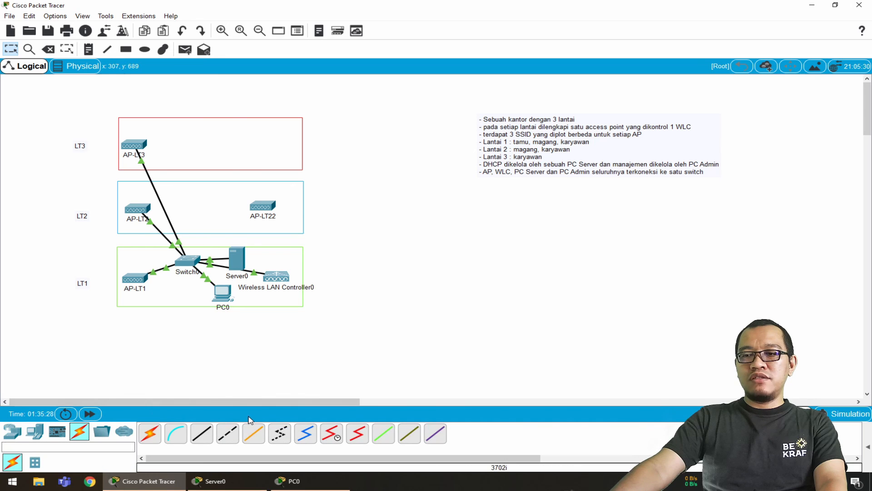
{"action": "left_click", "coordinate": [212, 434]}
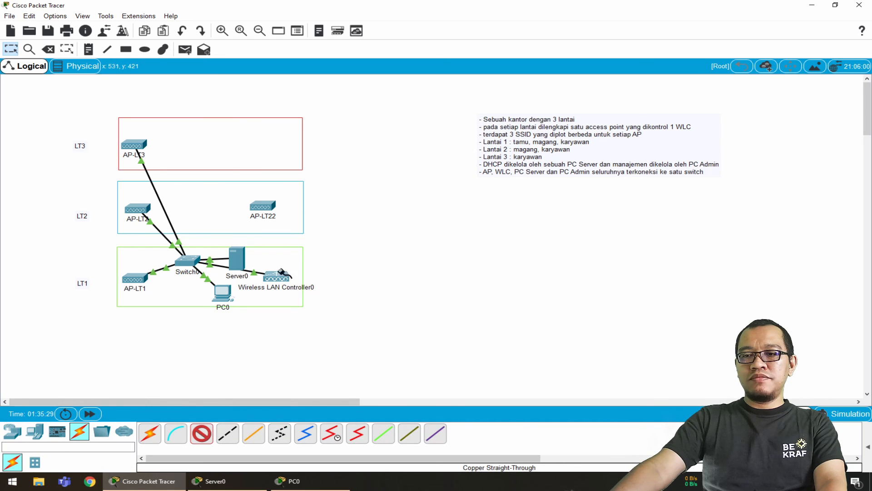
{"action": "left_click", "coordinate": [195, 260]}
{"action": "left_click", "coordinate": [230, 276]}
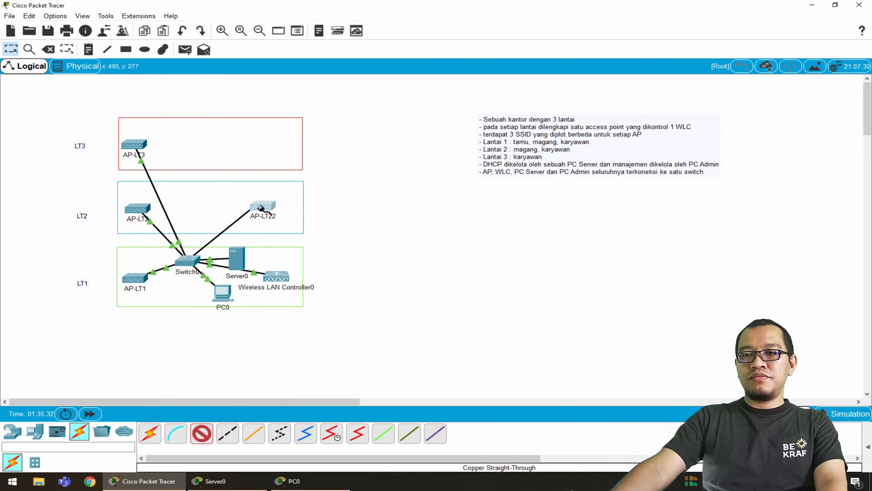
{"action": "left_click", "coordinate": [262, 206]}
{"action": "left_click", "coordinate": [286, 212]}
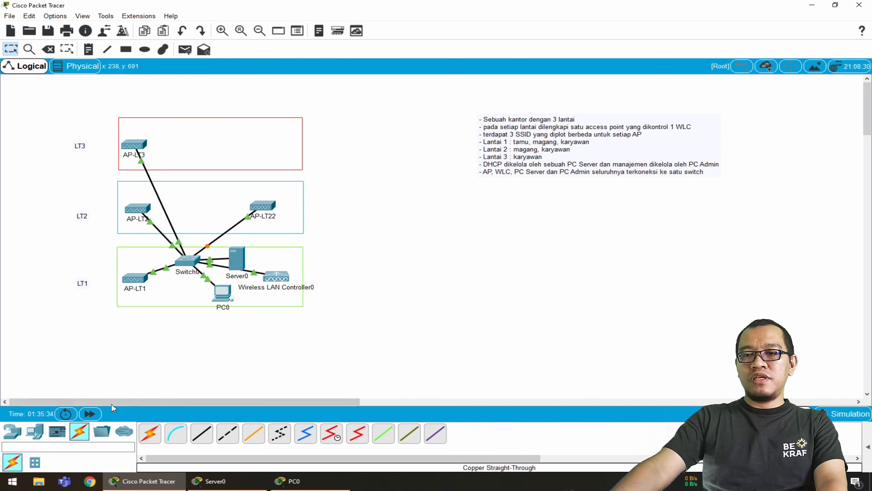
{"action": "left_click", "coordinate": [89, 414]}
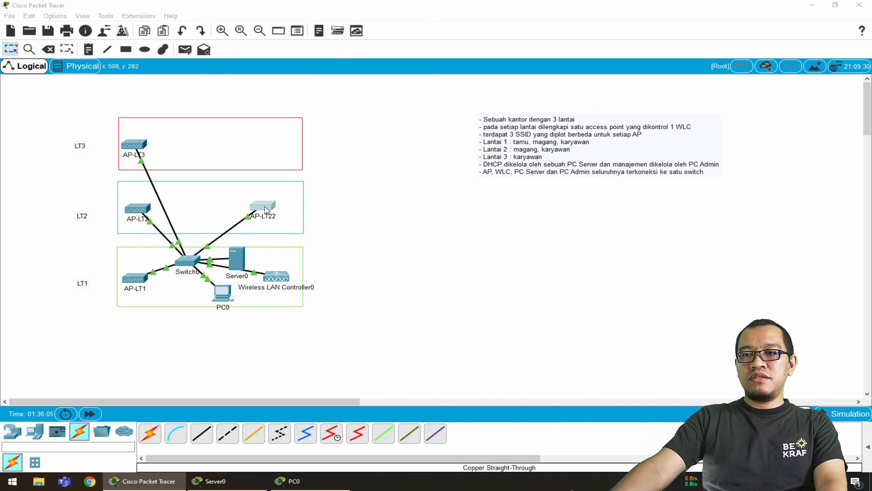
Check AP-LT22's global and WLC settings and set its GigabitEthernet0 IP configuration to DHCP
{"action": "left_click", "coordinate": [262, 207]}
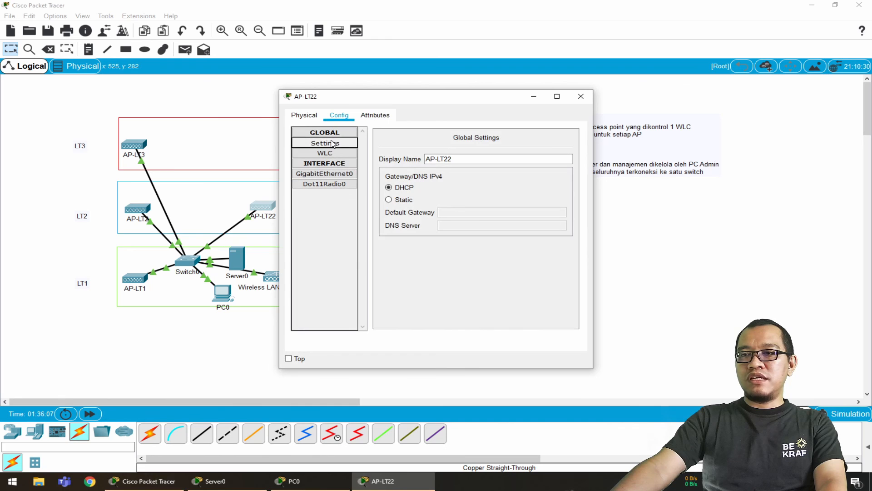
{"action": "left_click", "coordinate": [335, 153]}
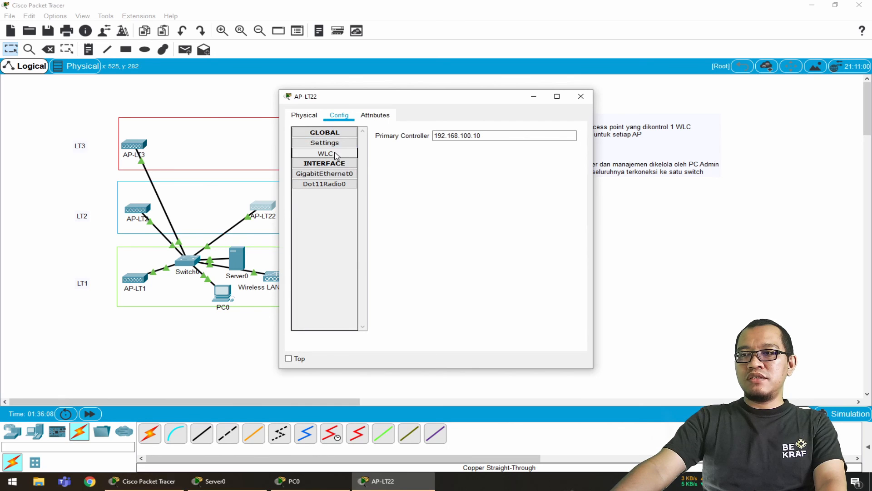
{"action": "left_click", "coordinate": [347, 173]}
{"action": "left_click", "coordinate": [399, 201]}
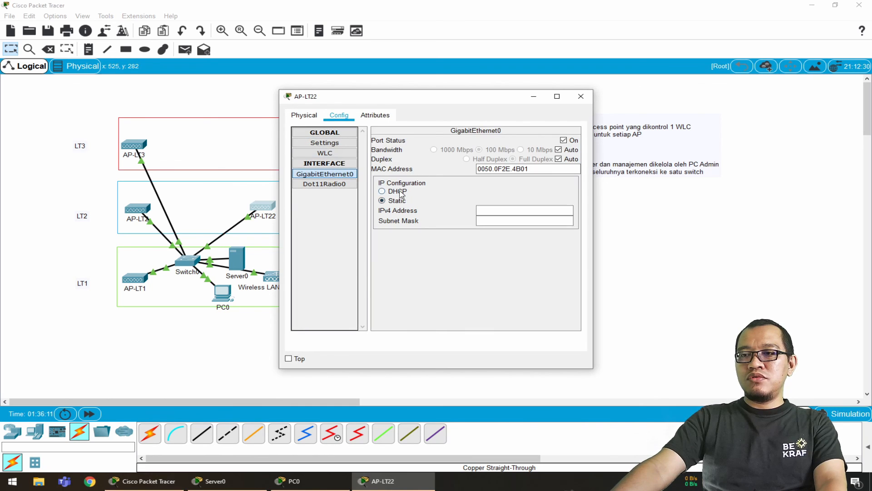
{"action": "left_click", "coordinate": [400, 192]}
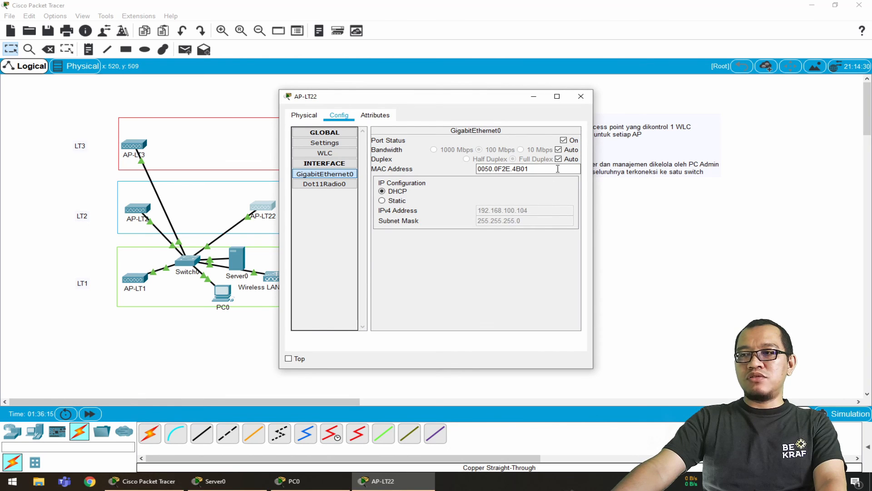
Set AP-LT22's primary controller again to 192.168.100.10, check its gateway and DNS settings, and close its configuration
{"action": "left_click", "coordinate": [352, 154]}
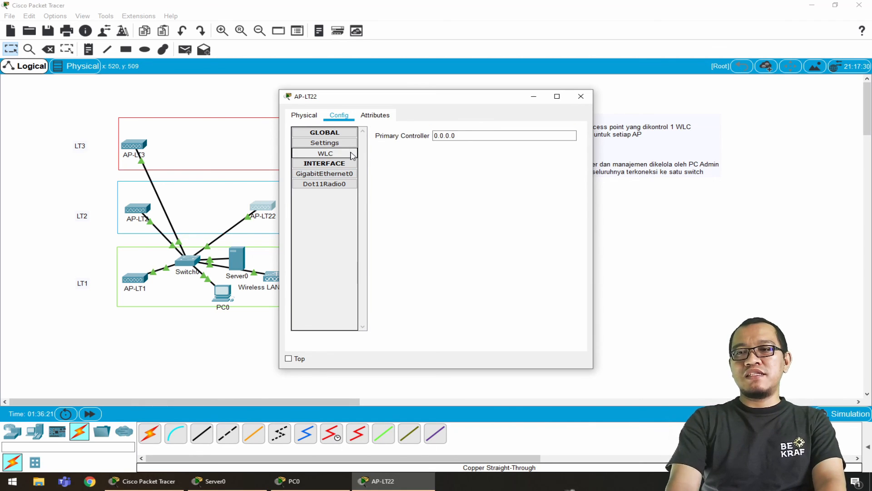
{"action": "left_click", "coordinate": [513, 135]}
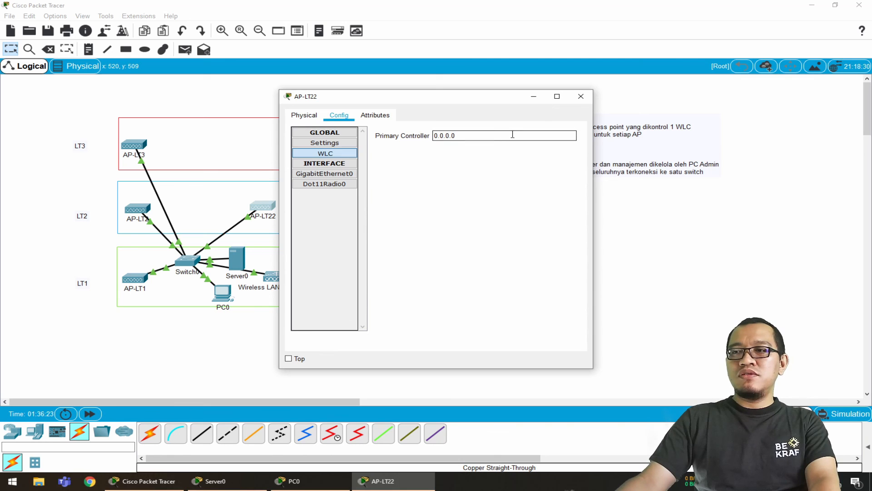
{"action": "double_click", "coordinate": [513, 135]}
{"action": "type", "text": "192."}
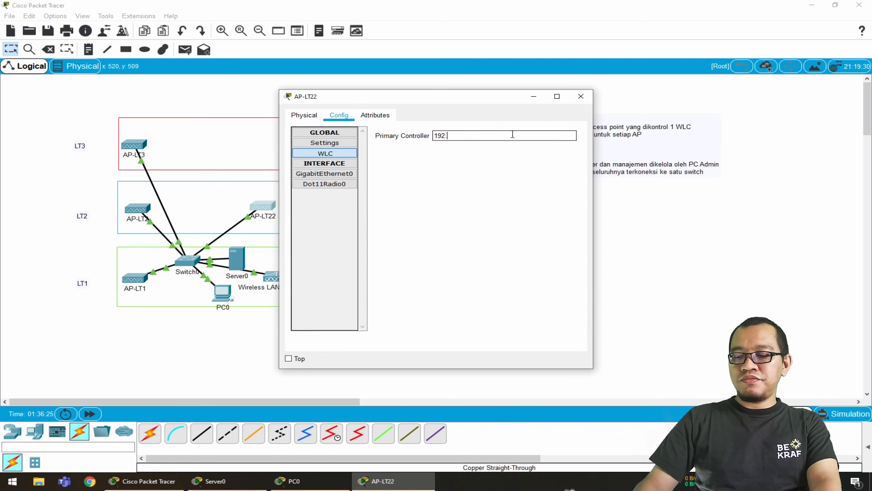
{"action": "type", "text": "168.100.10"}
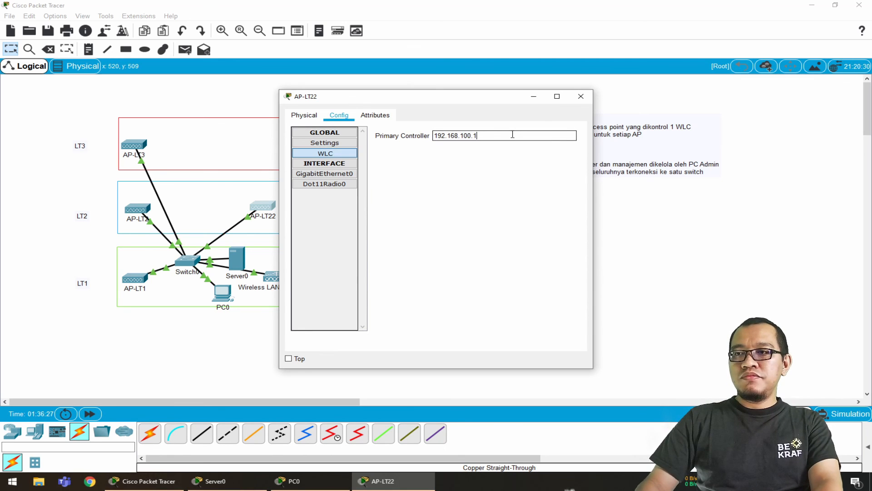
{"action": "left_click", "coordinate": [327, 147]}
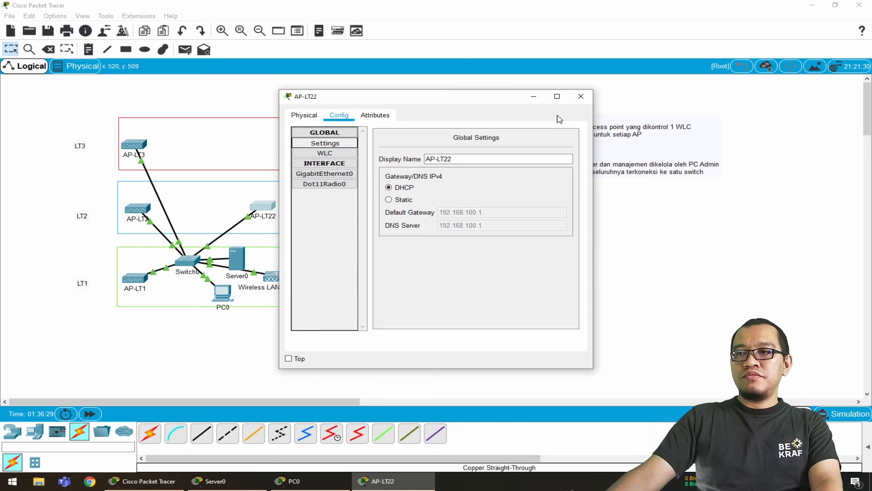
{"action": "left_click", "coordinate": [581, 96]}
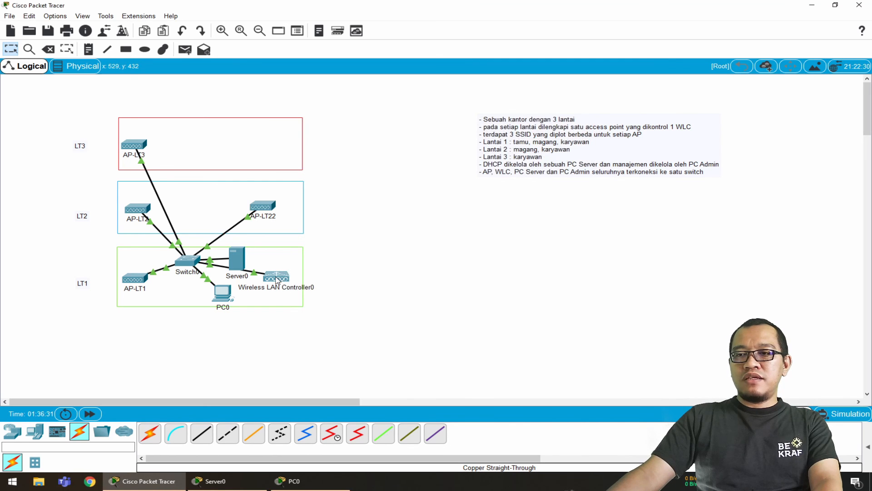
{"action": "mouse_move", "coordinate": [258, 211]}
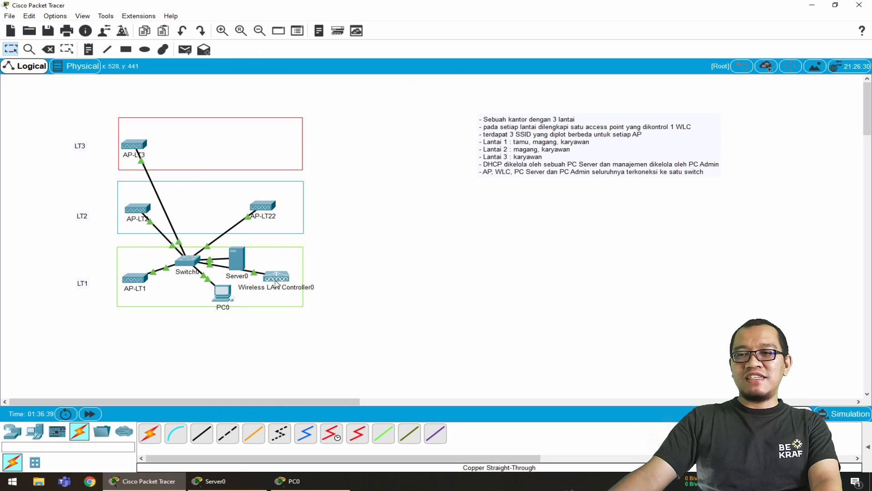
{"action": "left_click", "coordinate": [275, 281]}
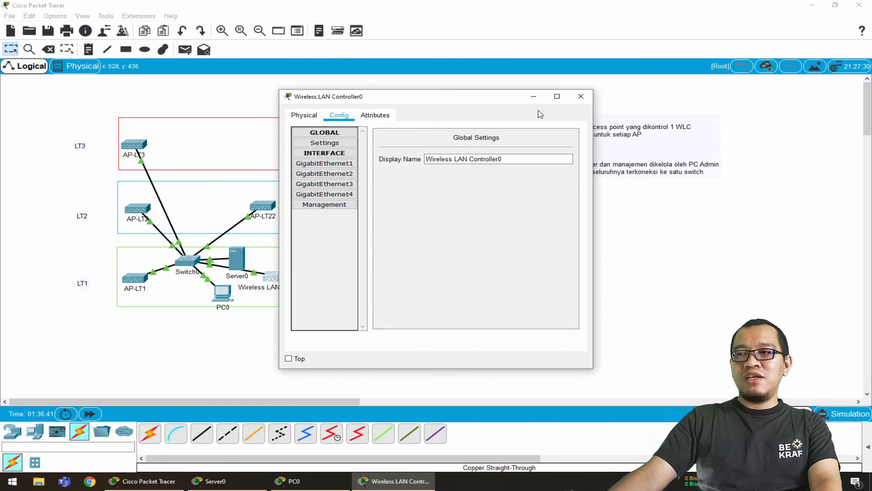
{"action": "left_click", "coordinate": [580, 97]}
In the controller's web interface on PC0, add AP-LT22 to the aplt2 AP group, accept the AP reboot and apply the group settings
{"action": "left_click", "coordinate": [223, 296]}
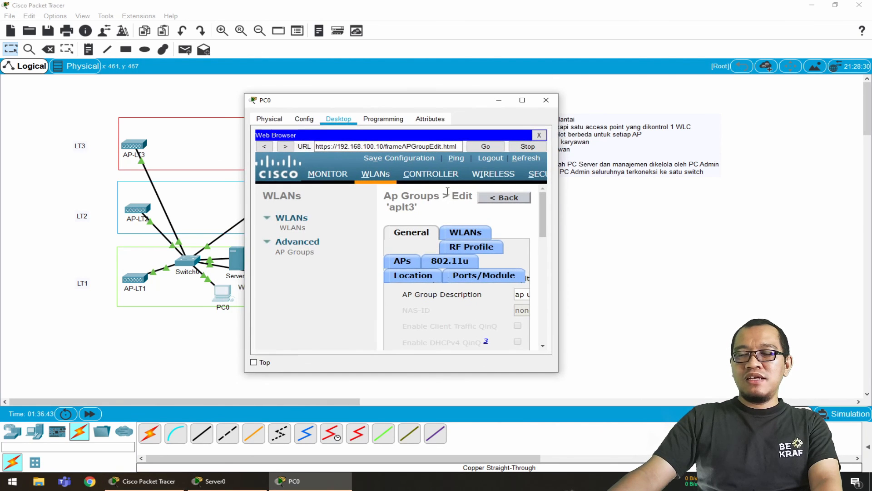
{"action": "left_click", "coordinate": [522, 100]}
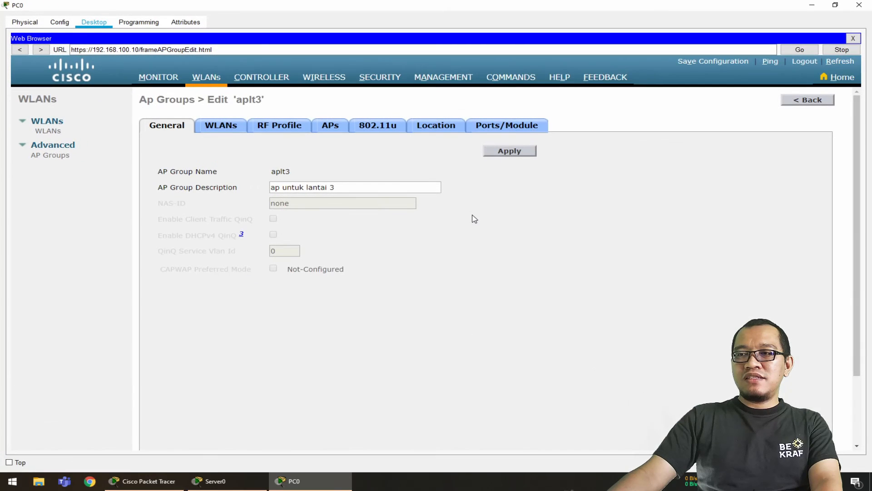
{"action": "left_click", "coordinate": [61, 156]}
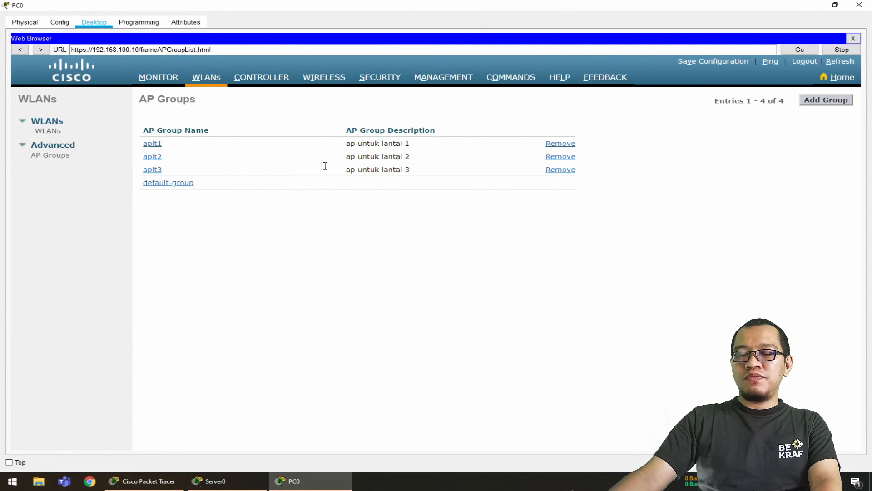
{"action": "left_click", "coordinate": [157, 157]}
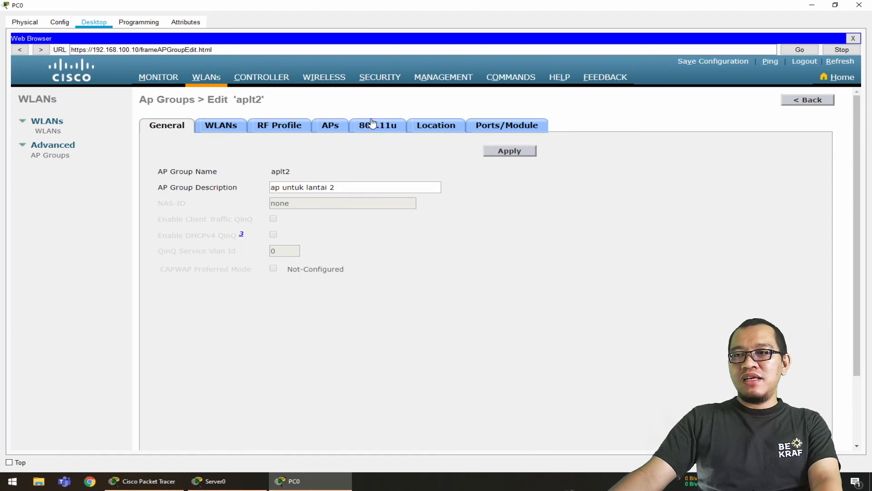
{"action": "left_click", "coordinate": [333, 129]}
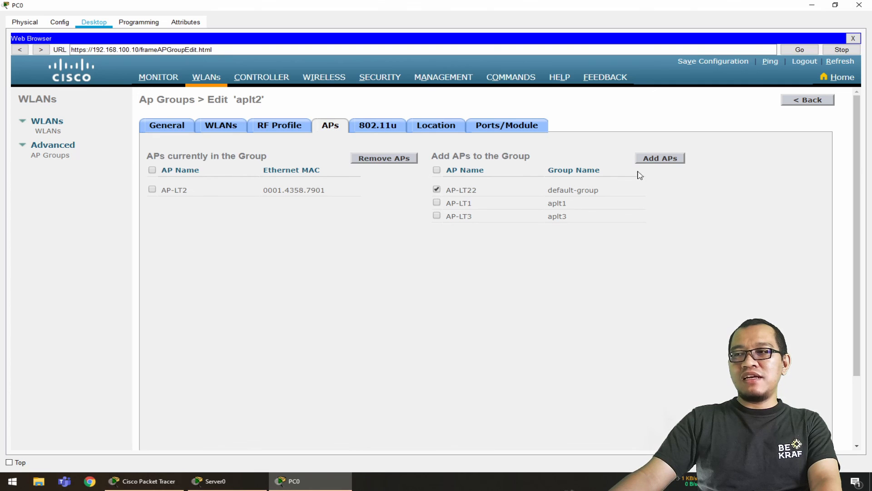
{"action": "left_click", "coordinate": [677, 158]}
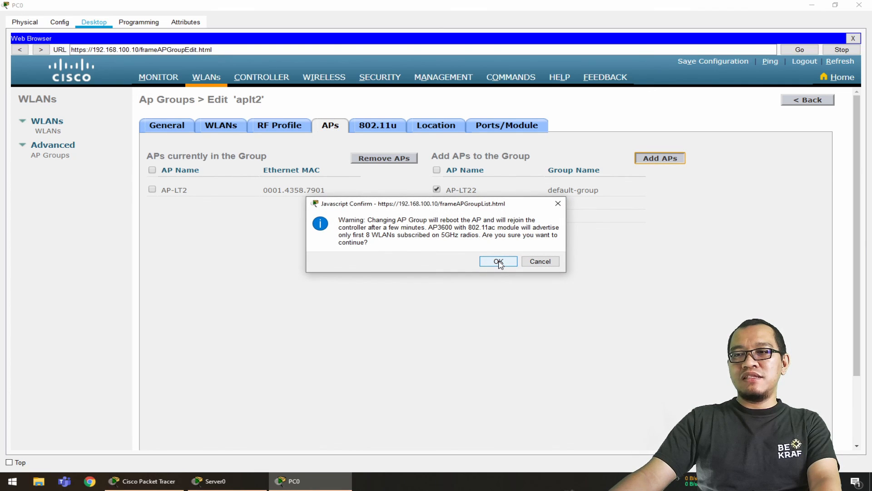
{"action": "left_click", "coordinate": [498, 262]}
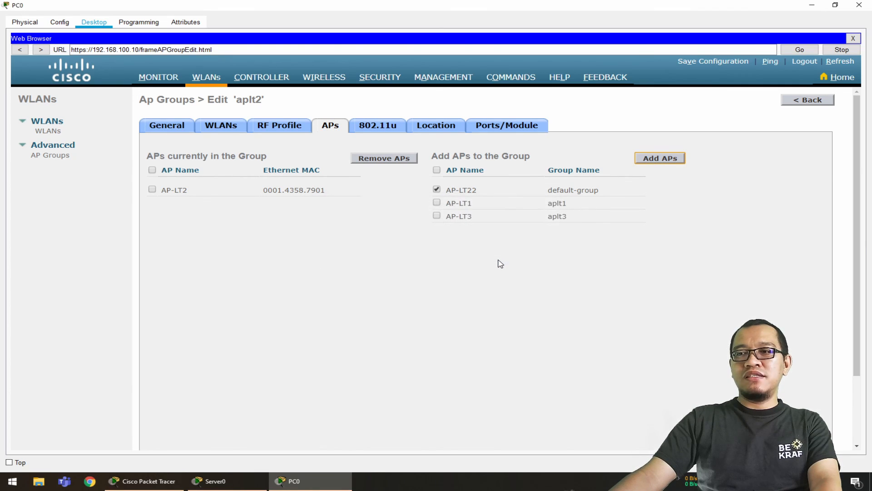
{"action": "left_click", "coordinate": [513, 153]}
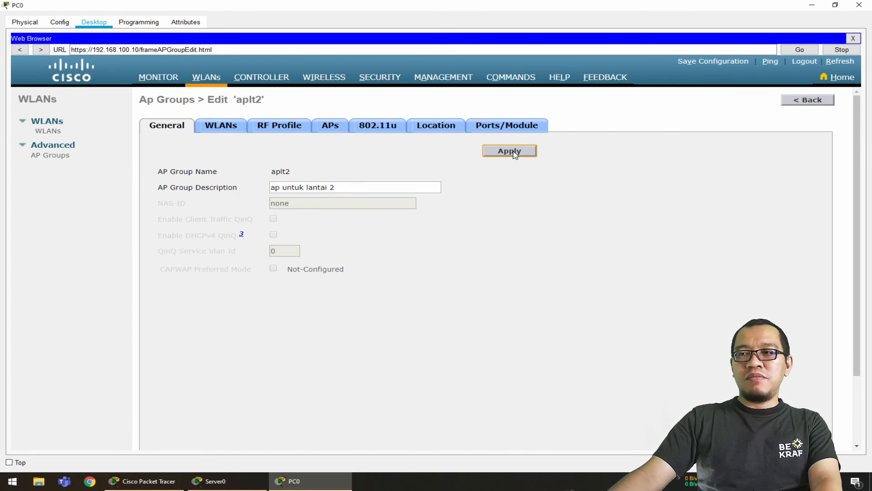
Return to the network topology and check AP-LT22's CAPWAP status and the WLANs it provides
{"action": "left_click", "coordinate": [143, 481]}
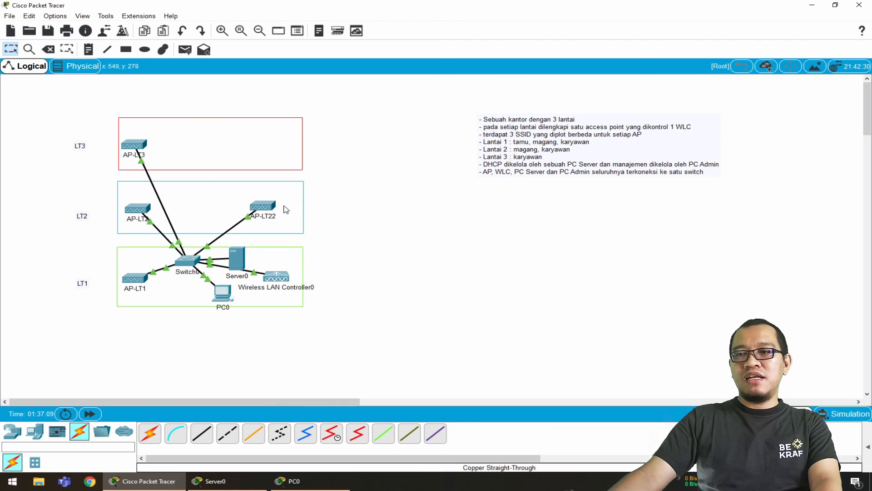
{"action": "mouse_move", "coordinate": [266, 210]}
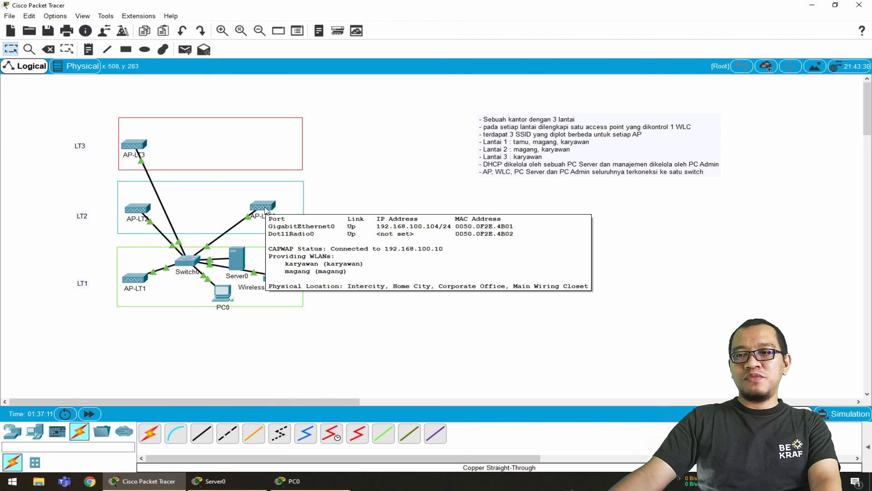